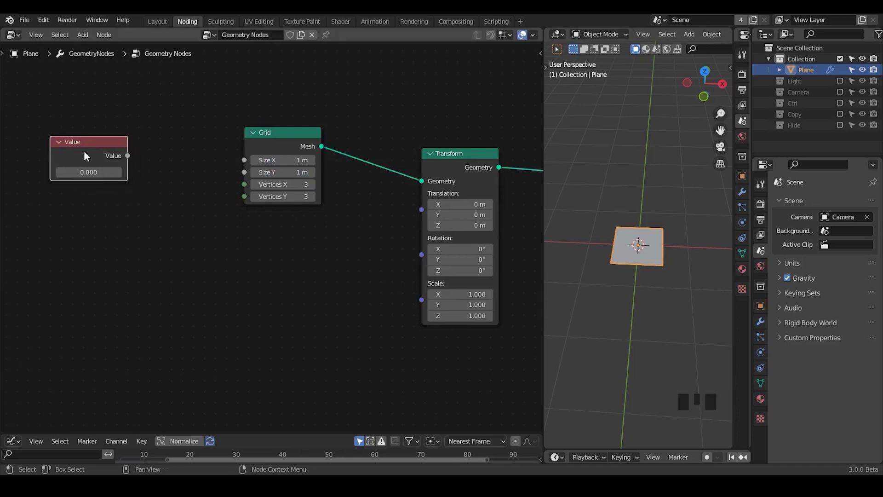
Step: Add a Math node and a Combine XYZ node below the Grid node
{"action": "key", "text": "ctrl+a"}
{"action": "type", "text": "math"}
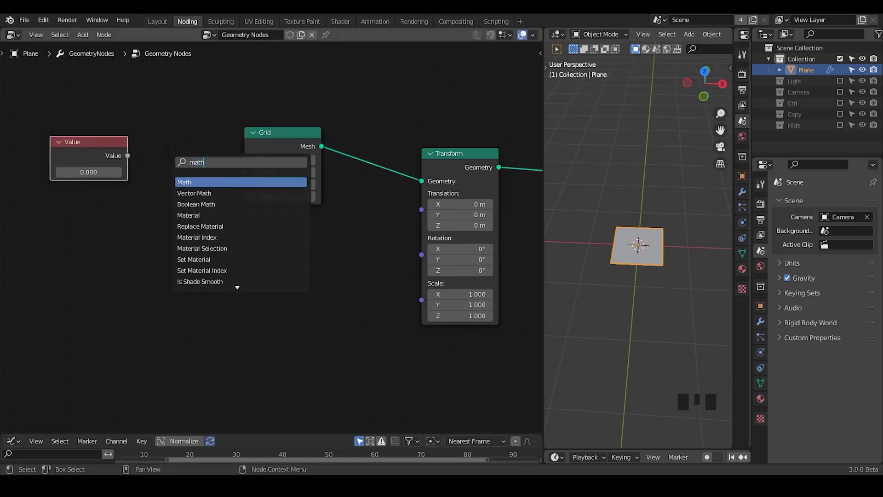
{"action": "key", "text": "Return"}
{"action": "left_click", "coordinate": [158, 204]}
{"action": "key", "text": "shift+a"}
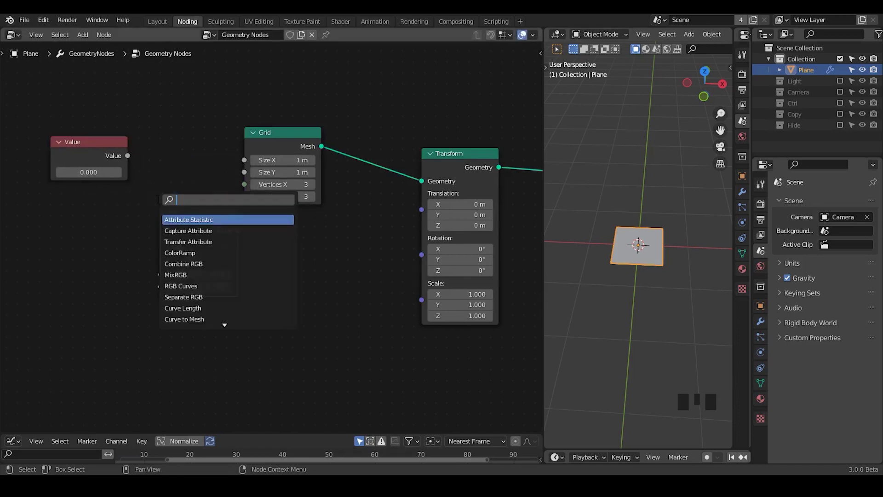
{"action": "type", "text": "combine xyz"}
{"action": "key", "text": "Return"}
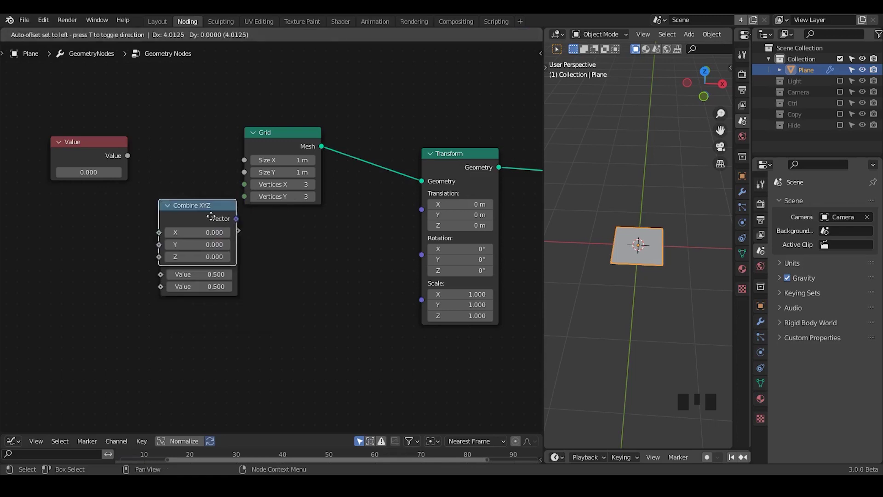
{"action": "left_click", "coordinate": [290, 214]}
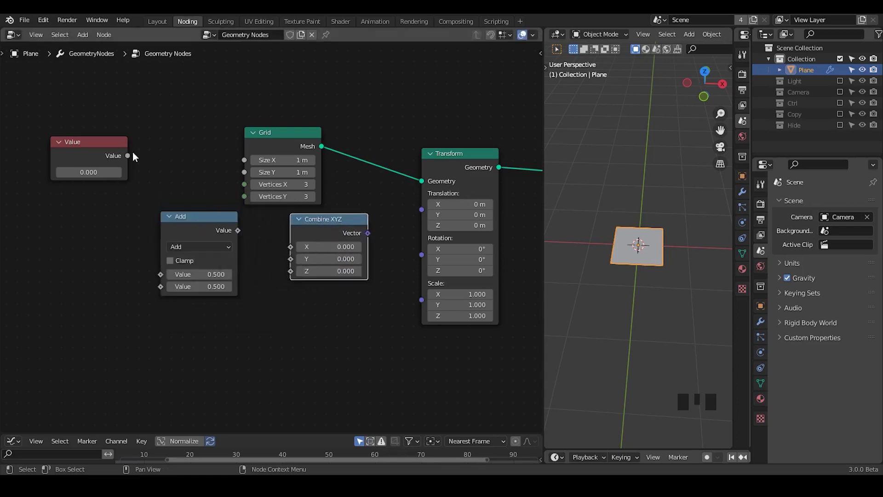
Step: Feed the Value node into the Grid's Size X and the Math node, and make the Math node divide by 2
{"action": "left_click_drag", "start_coordinate": [128, 156], "coordinate": [251, 159]}
{"action": "left_click_drag", "start_coordinate": [127, 155], "coordinate": [187, 291]}
{"action": "left_click", "coordinate": [189, 247]}
{"action": "left_click", "coordinate": [193, 310]}
{"action": "left_click", "coordinate": [197, 286]}
{"action": "type", "text": "2"}
{"action": "key", "text": "Return"}
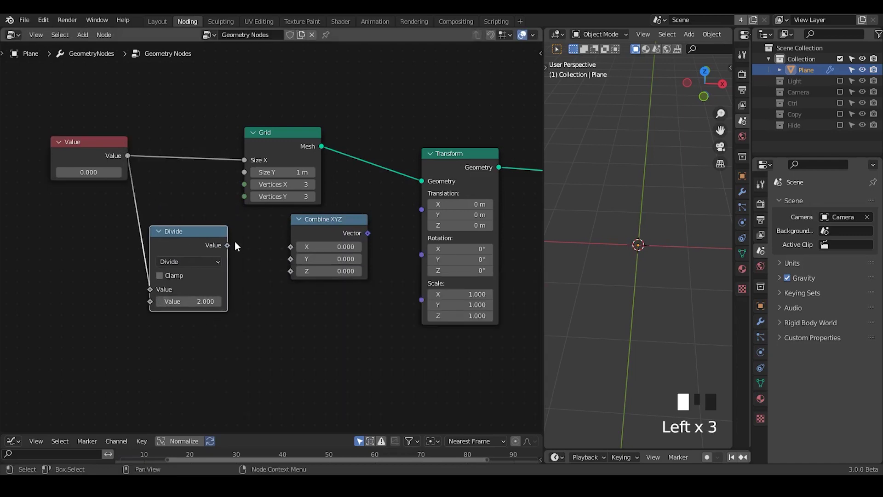
Step: Link the Divide result through Combine XYZ's X into the Transform's Translation, and set the Value node to 0.410
{"action": "left_click_drag", "start_coordinate": [226, 245], "coordinate": [297, 239]}
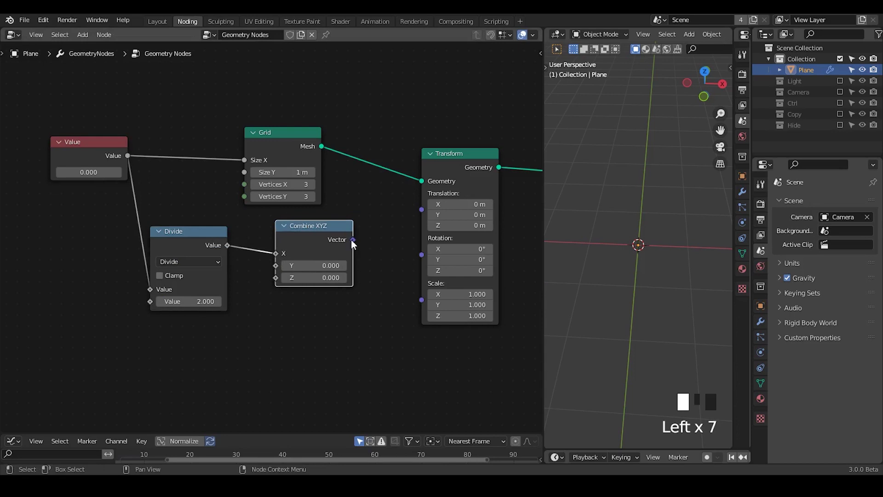
{"action": "left_click_drag", "start_coordinate": [353, 240], "coordinate": [421, 209]}
{"action": "middle_click_drag", "start_coordinate": [83, 168], "coordinate": [113, 146]}
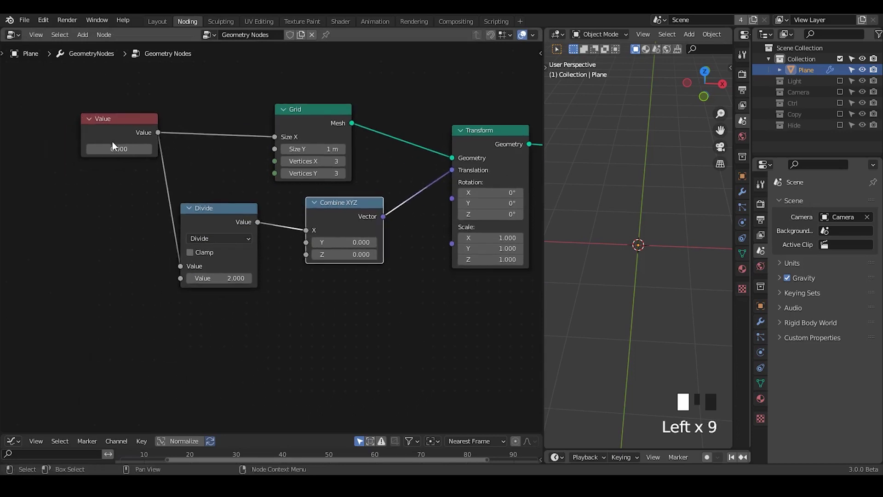
{"action": "mouse_move", "coordinate": [114, 145]}
{"action": "left_mouse_down", "text": "shift"}
{"action": "mouse_move", "coordinate": [138, 146]}
{"action": "mouse_move", "coordinate": [117, 146]}
{"action": "left_mouse_up", "text": "shift"}
Step: Duplicate the Transform node, insert the copy before Group Output, and set its Y rotation to -90°
{"action": "middle_click_drag", "start_coordinate": [349, 260], "coordinate": [124, 260]}
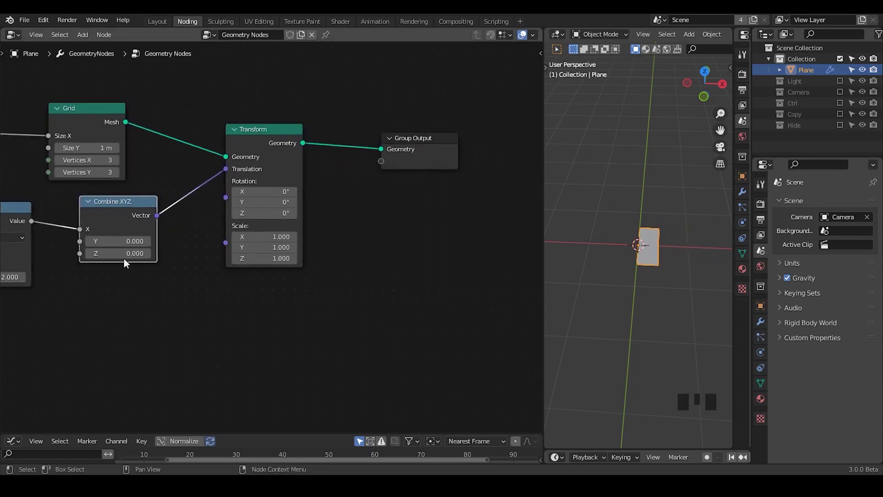
{"action": "left_click", "coordinate": [232, 152]}
{"action": "key", "text": "shift+d"}
{"action": "left_click", "coordinate": [299, 136]}
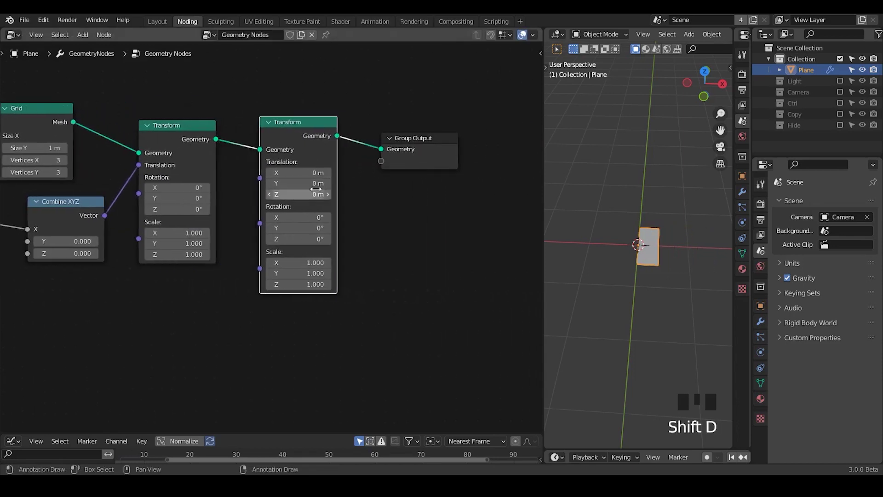
{"action": "left_click", "coordinate": [302, 228]}
{"action": "type", "text": "0d-"}
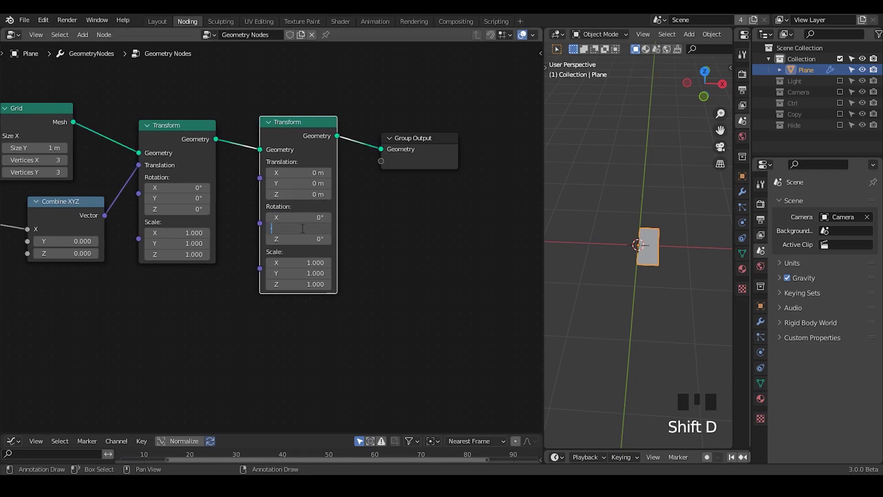
{"action": "type", "text": "90"}
{"action": "key", "text": "Return"}
Step: Set the Value node to 1, then reduce it to 0.570
{"action": "middle_click_drag", "start_coordinate": [104, 274], "coordinate": [314, 261]}
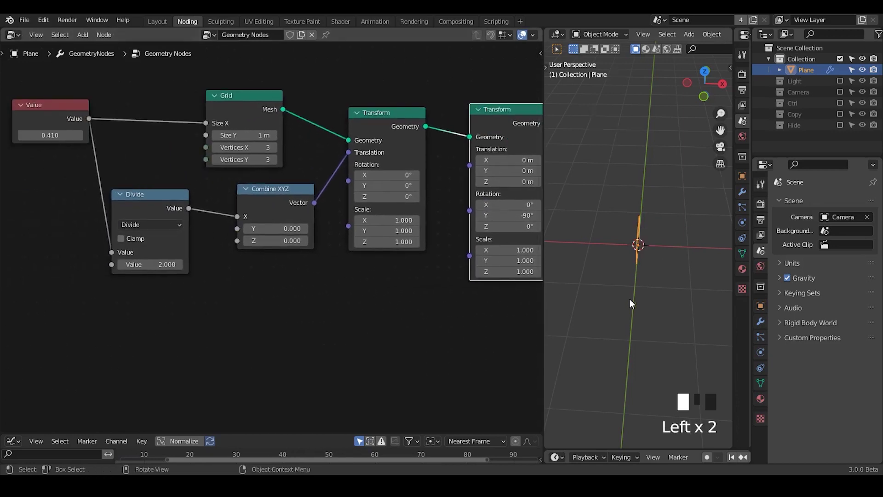
{"action": "middle_click_drag", "start_coordinate": [629, 299], "coordinate": [683, 246]}
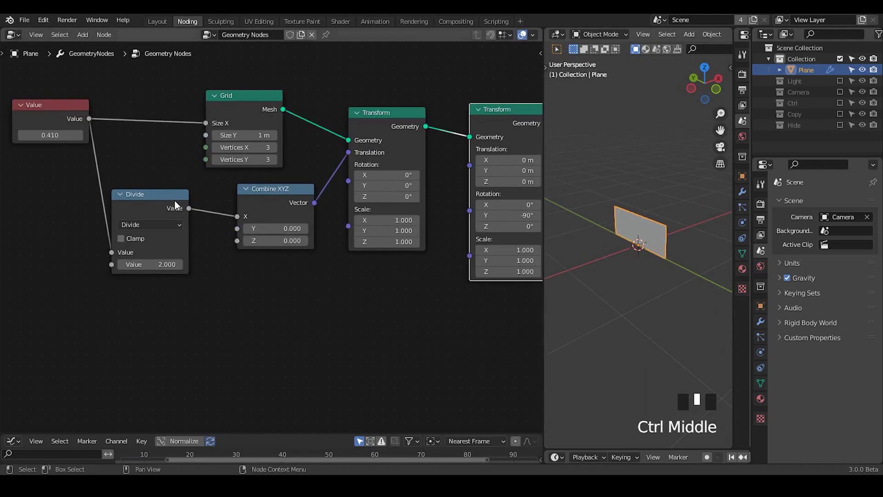
{"action": "middle_click_drag", "start_coordinate": [123, 173], "coordinate": [144, 171]}
{"action": "left_click", "coordinate": [85, 132]}
{"action": "type", "text": "1"}
{"action": "key", "text": "Return"}
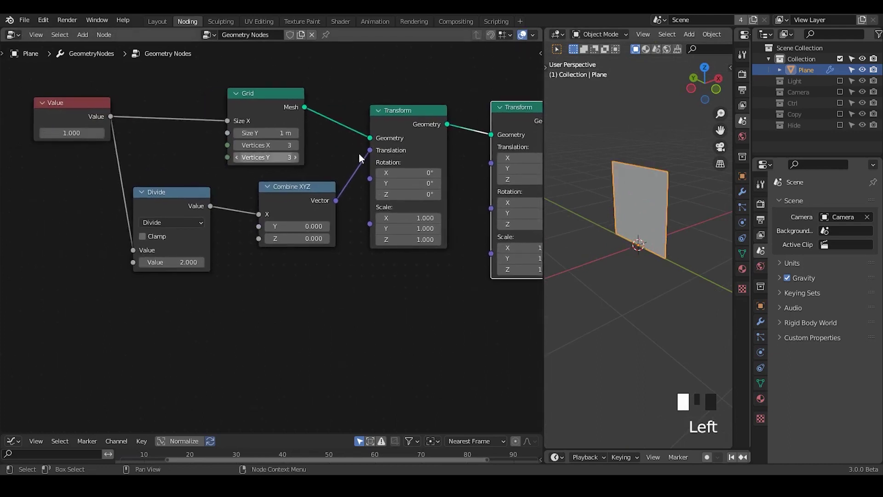
{"action": "left_click_drag", "start_coordinate": [74, 133], "coordinate": [53, 132], "text": "shift"}
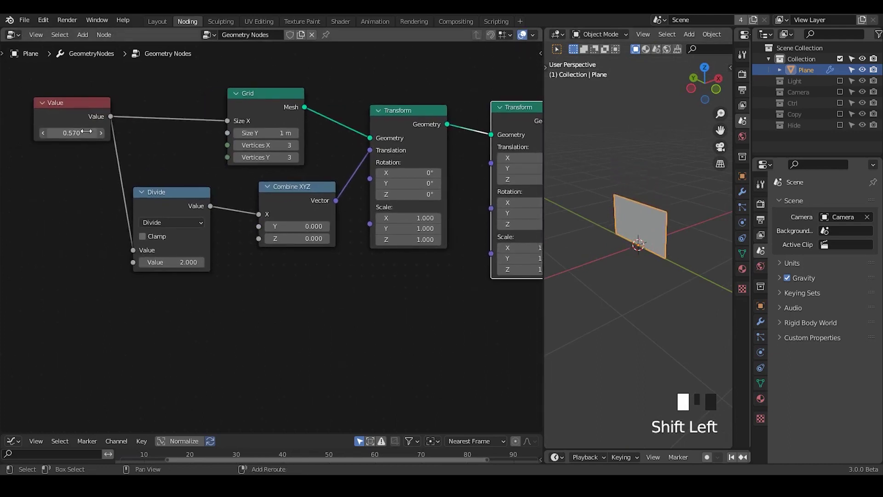
Step: Show the plane's modifier properties and space out the Value and Grid nodes in the node tree
{"action": "left_click", "coordinate": [760, 321]}
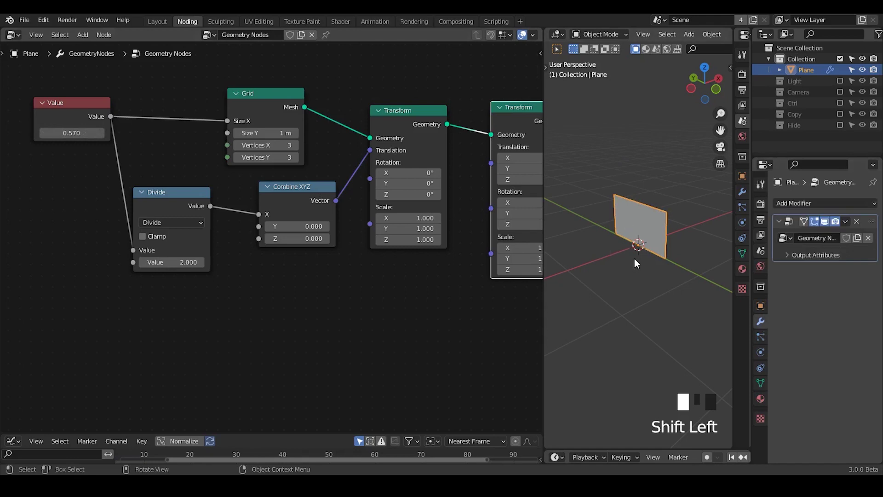
{"action": "left_click_drag", "start_coordinate": [258, 114], "coordinate": [223, 107]}
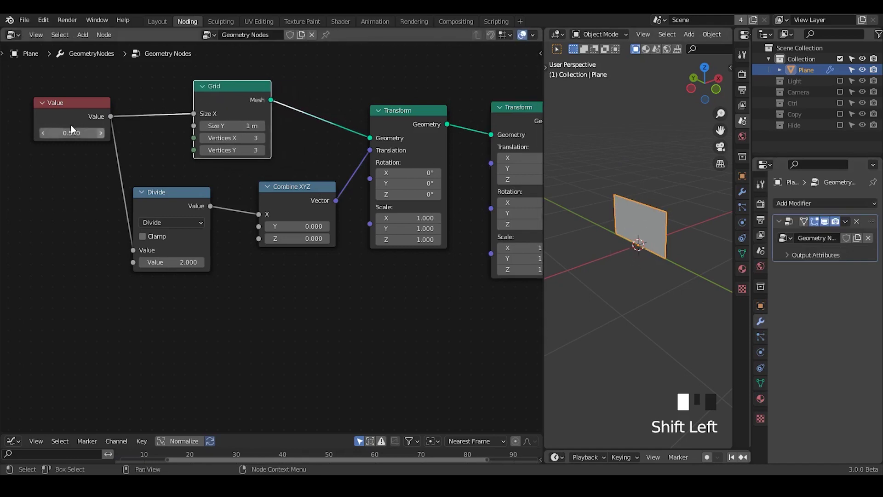
{"action": "left_click_drag", "start_coordinate": [70, 125], "coordinate": [50, 121]}
{"action": "left_click_drag", "start_coordinate": [220, 98], "coordinate": [213, 103]}
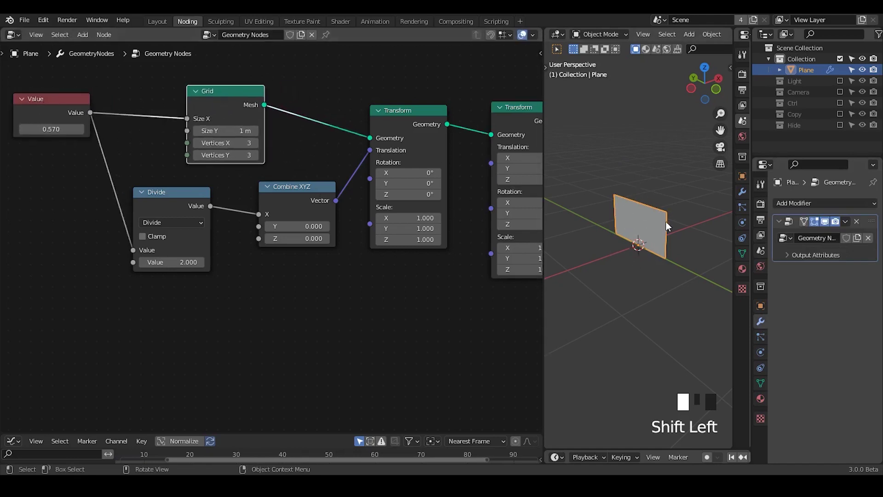
Step: Switch the 3D viewport to wireframe shading
{"action": "key", "text": "z"}
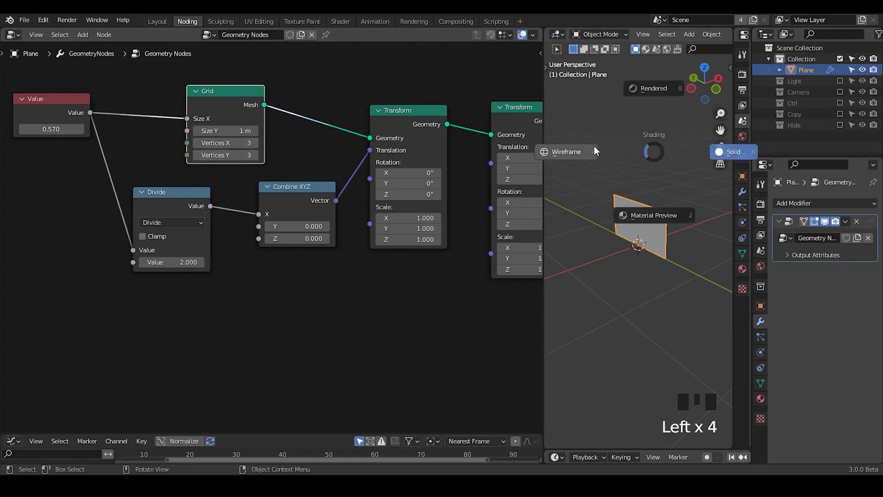
{"action": "key", "text": "z"}
{"action": "middle_click_drag", "start_coordinate": [625, 243], "coordinate": [667, 230]}
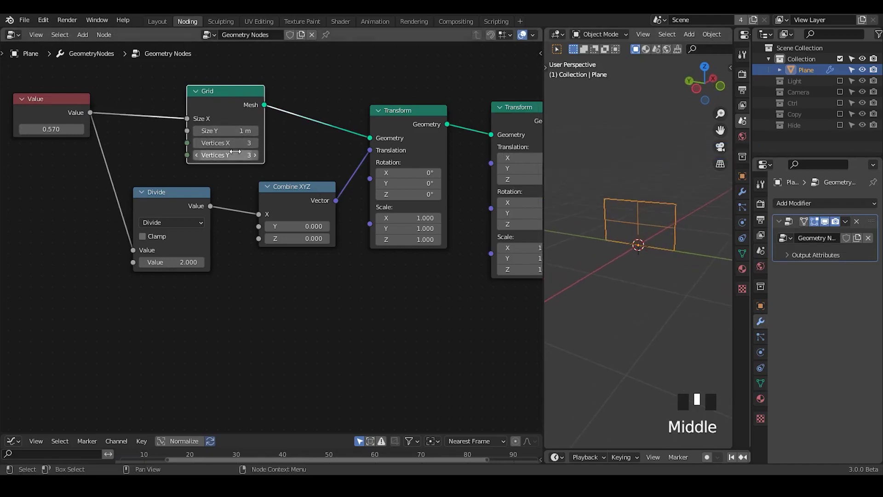
Step: Set the Grid's Vertices Y to 2 and Vertices X to 11, moving the Value node lower
{"action": "mouse_move", "coordinate": [235, 152]}
{"action": "left_mouse_down"}
{"action": "mouse_move", "coordinate": [225, 143]}
{"action": "mouse_move", "coordinate": [247, 143]}
{"action": "left_mouse_up"}
{"action": "left_click_drag", "start_coordinate": [43, 122], "coordinate": [37, 157]}
{"action": "left_click", "coordinate": [196, 143]}
{"action": "left_click", "coordinate": [197, 143]}
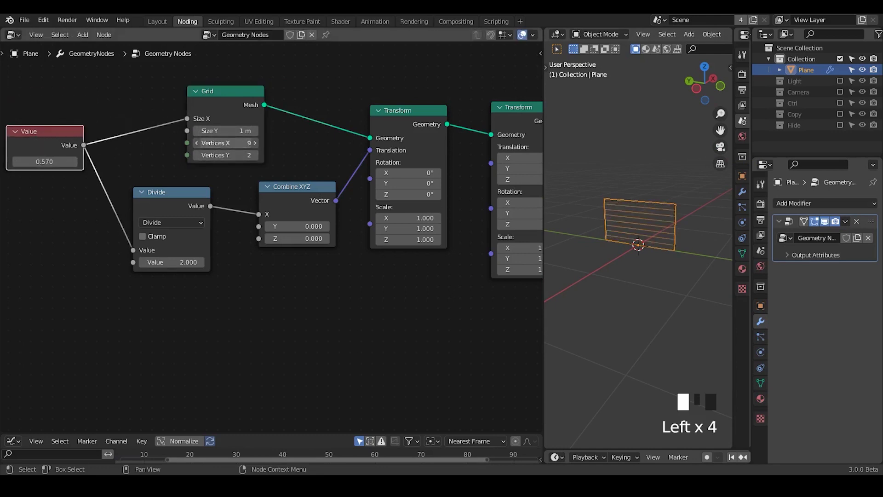
{"action": "left_click_drag", "start_coordinate": [230, 143], "coordinate": [235, 143]}
Step: Raise the Value node to 0.800, then lower it again to test the grid's height
{"action": "mouse_move", "coordinate": [42, 161]}
{"action": "left_mouse_down", "text": "shift"}
{"action": "mouse_move", "coordinate": [65, 161]}
{"action": "mouse_move", "coordinate": [39, 162]}
{"action": "mouse_move", "coordinate": [62, 162]}
{"action": "mouse_move", "coordinate": [39, 162]}
{"action": "mouse_move", "coordinate": [55, 162]}
{"action": "left_mouse_up", "text": "shift"}
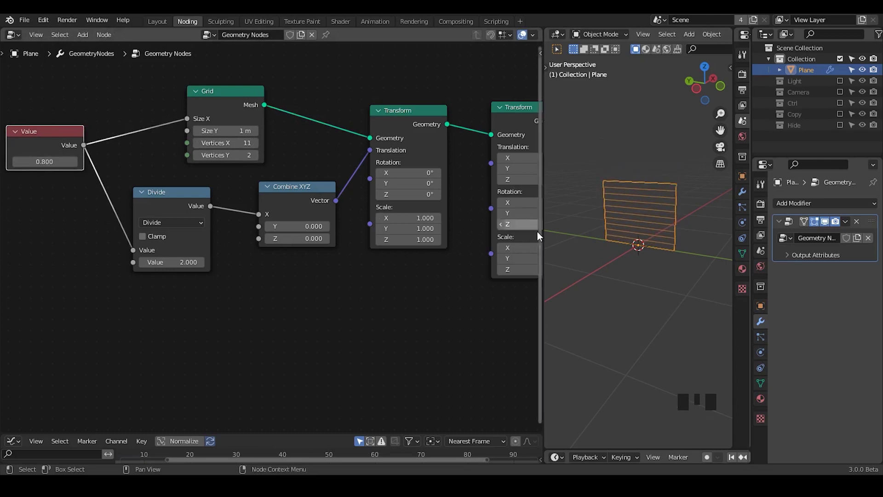
{"action": "middle_click_drag", "start_coordinate": [480, 261], "coordinate": [465, 269]}
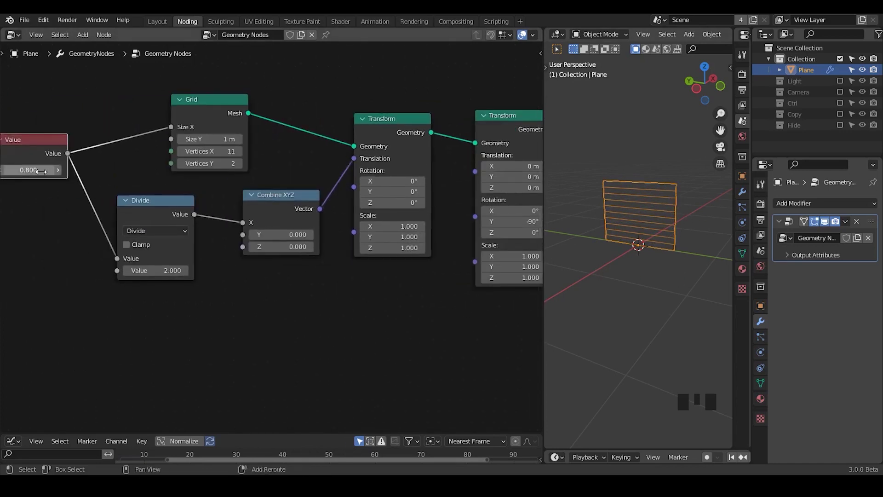
{"action": "left_click_drag", "start_coordinate": [46, 170], "coordinate": [34, 170], "text": "shift"}
Step: Insert a Set Position node between the second Transform and Group Output, making room for more nodes
{"action": "middle_click_drag", "start_coordinate": [336, 286], "coordinate": [247, 310]}
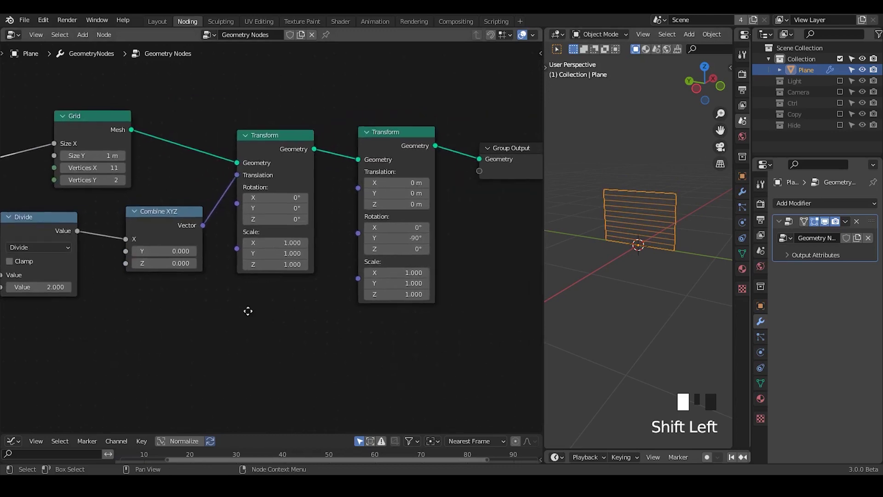
{"action": "middle_click_drag", "start_coordinate": [427, 282], "coordinate": [182, 292]}
{"action": "scroll", "coordinate": [207, 257], "scroll_direction": "down", "scroll_amount": 1}
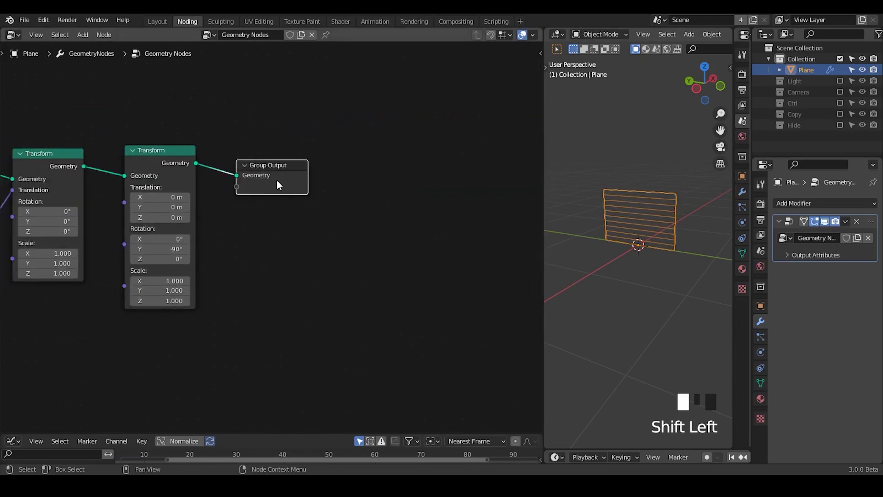
{"action": "left_click_drag", "start_coordinate": [277, 181], "coordinate": [425, 179]}
{"action": "key", "text": "shift+a"}
{"action": "left_click", "coordinate": [342, 208]}
{"action": "type", "text": "set pos"}
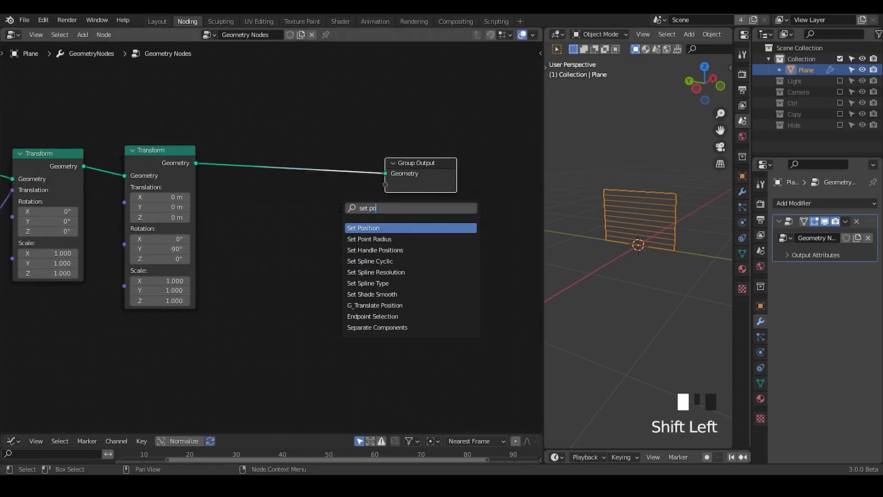
{"action": "key", "text": "Return"}
{"action": "left_click", "coordinate": [307, 135]}
{"action": "left_click_drag", "start_coordinate": [443, 103], "coordinate": [276, 215]}
{"action": "key", "text": "g"}
{"action": "left_click", "coordinate": [444, 185]}
Step: Add a Vector Rotate node and connect its Vector output to Set Position's Position input
{"action": "scroll", "coordinate": [342, 230], "scroll_direction": "up", "scroll_amount": 1}
{"action": "middle_click_drag", "start_coordinate": [343, 231], "coordinate": [285, 217]}
{"action": "scroll", "coordinate": [268, 213], "scroll_direction": "down", "scroll_amount": 1}
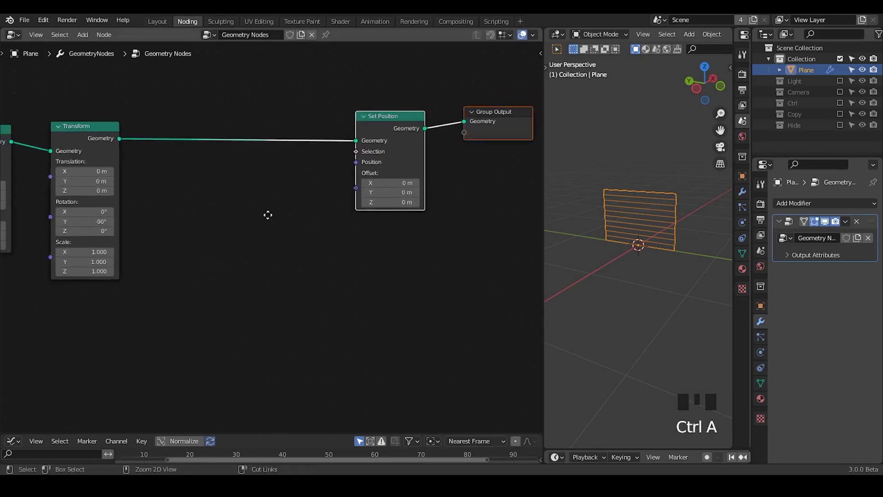
{"action": "key", "text": "shift+a"}
{"action": "left_click", "coordinate": [271, 214]}
{"action": "type", "text": "vector"}
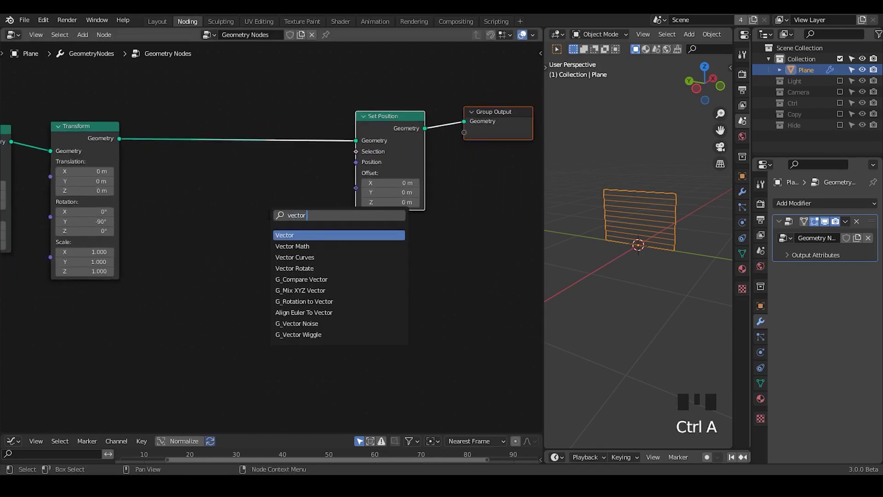
{"action": "type", "text": " rota"}
{"action": "key", "text": "Return"}
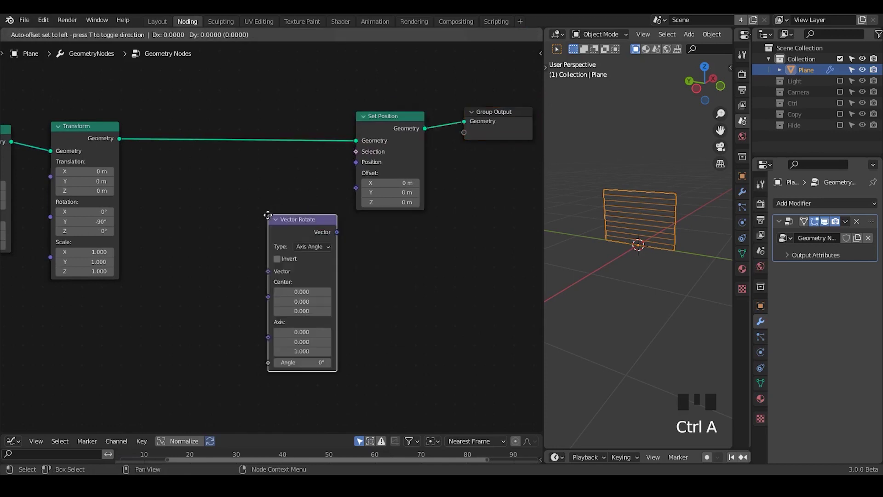
{"action": "left_click", "coordinate": [237, 187]}
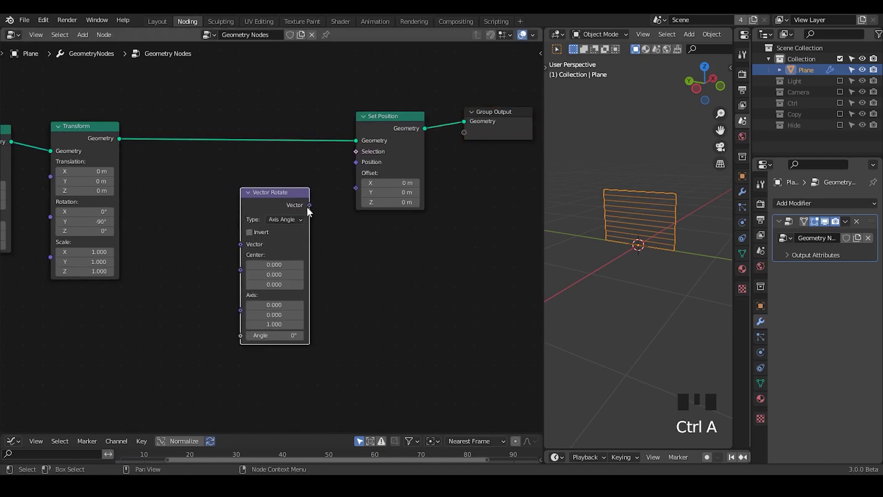
{"action": "left_click_drag", "start_coordinate": [309, 204], "coordinate": [355, 162]}
{"action": "left_click_drag", "start_coordinate": [270, 208], "coordinate": [292, 194]}
Step: Add a Position node and connect it to the Vector input of Vector Rotate
{"action": "middle_click_drag", "start_coordinate": [224, 247], "coordinate": [250, 234]}
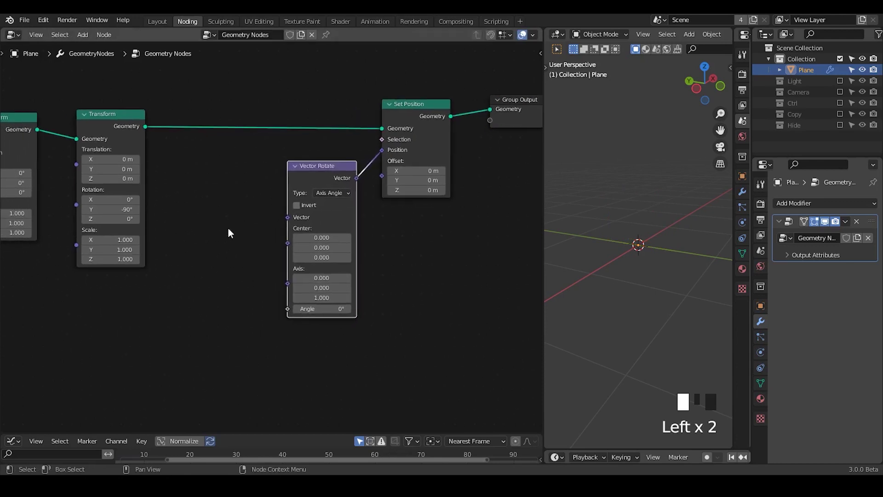
{"action": "key", "text": "shift+a"}
{"action": "type", "text": "position"}
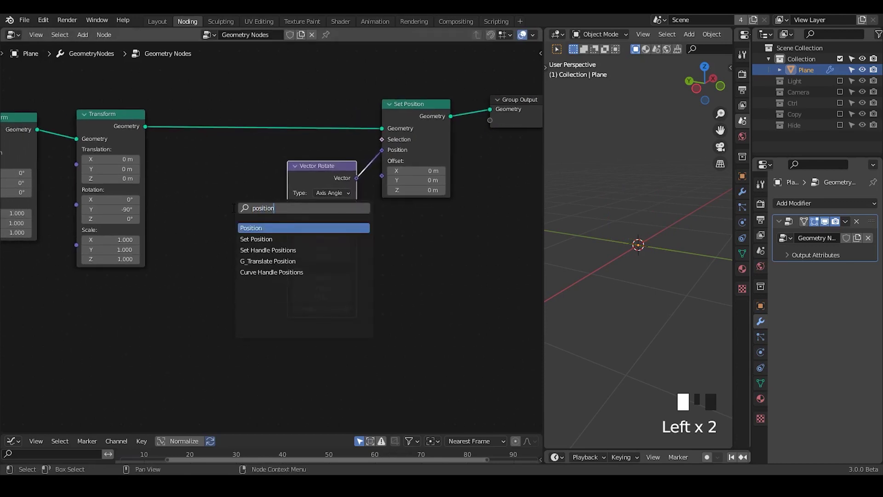
{"action": "key", "text": "Return"}
{"action": "left_click", "coordinate": [161, 194]}
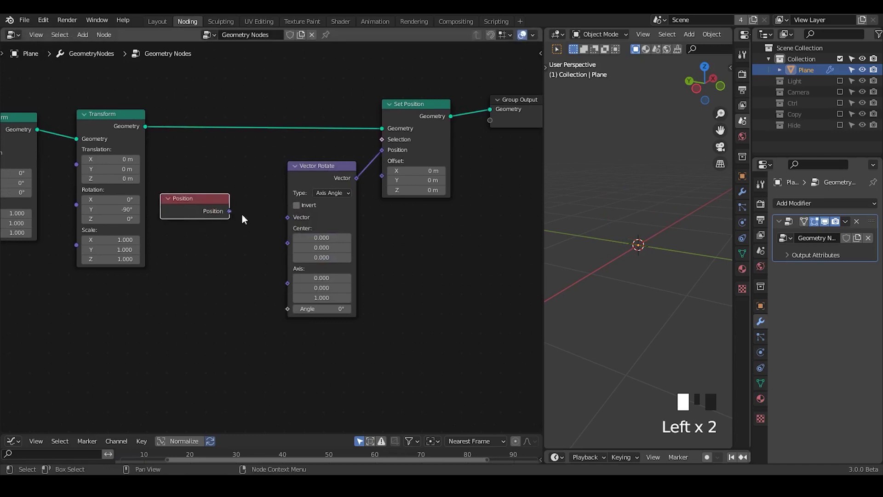
{"action": "left_click_drag", "start_coordinate": [229, 211], "coordinate": [284, 216]}
{"action": "left_click_drag", "start_coordinate": [198, 203], "coordinate": [200, 211]}
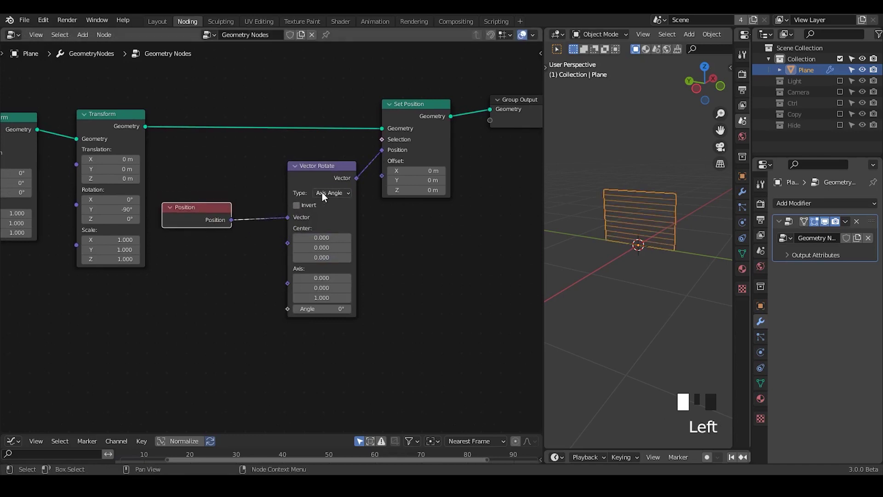
Step: Switch the Vector Rotate node to Euler type and set its Y rotation to 26°
{"action": "left_click", "coordinate": [321, 192]}
{"action": "left_click", "coordinate": [337, 244]}
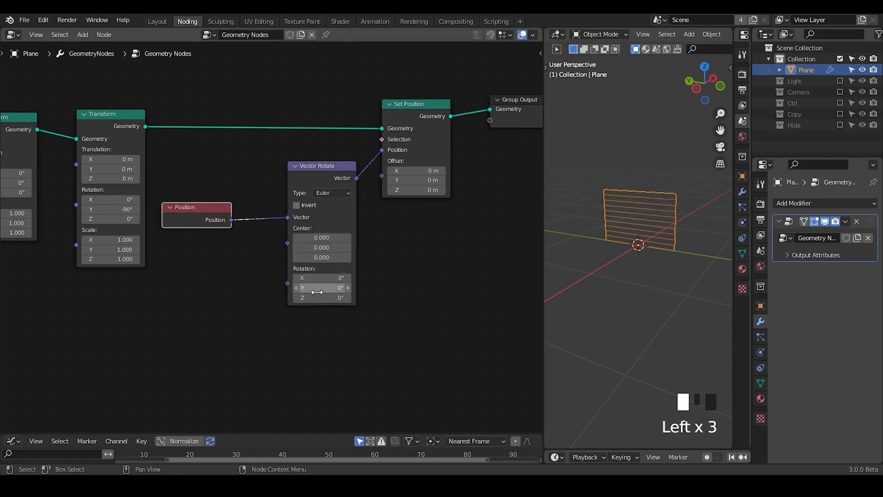
{"action": "left_click_drag", "start_coordinate": [317, 292], "coordinate": [343, 288]}
{"action": "middle_click_drag", "start_coordinate": [564, 269], "coordinate": [630, 247]}
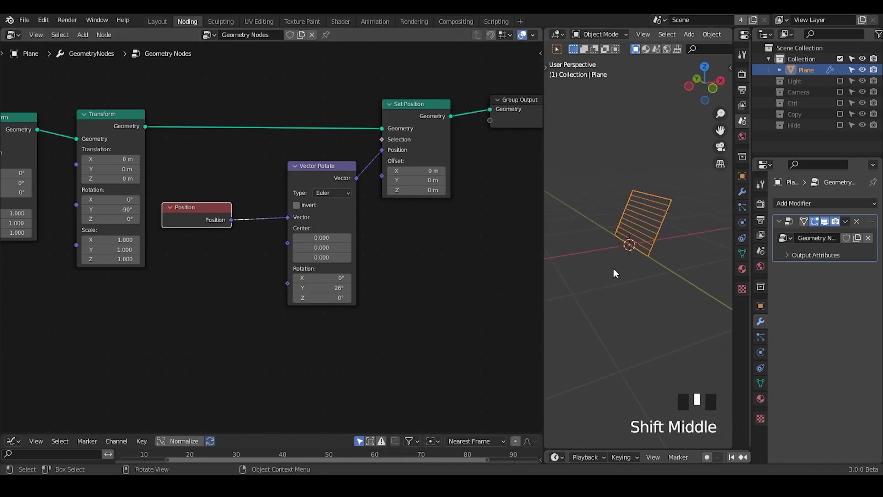
{"action": "middle_click_drag", "start_coordinate": [307, 270], "coordinate": [357, 256], "text": "shift"}
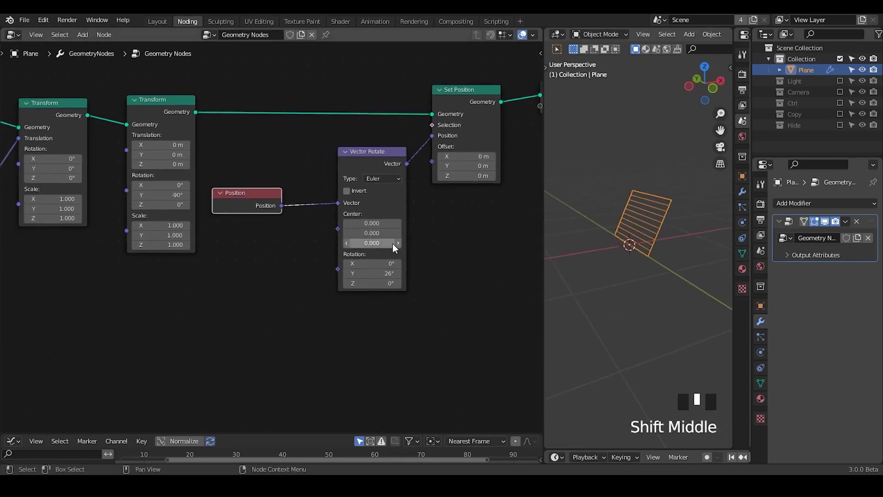
{"action": "left_click", "coordinate": [635, 242]}
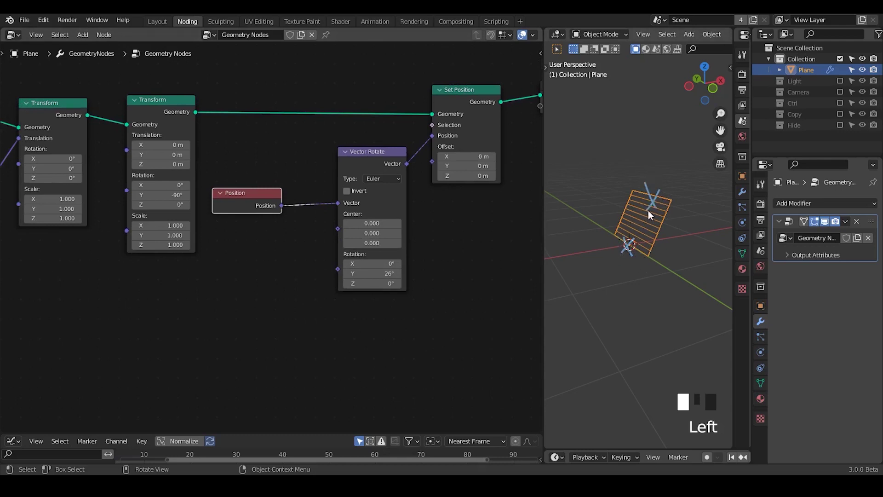
{"action": "right_click", "coordinate": [649, 214]}
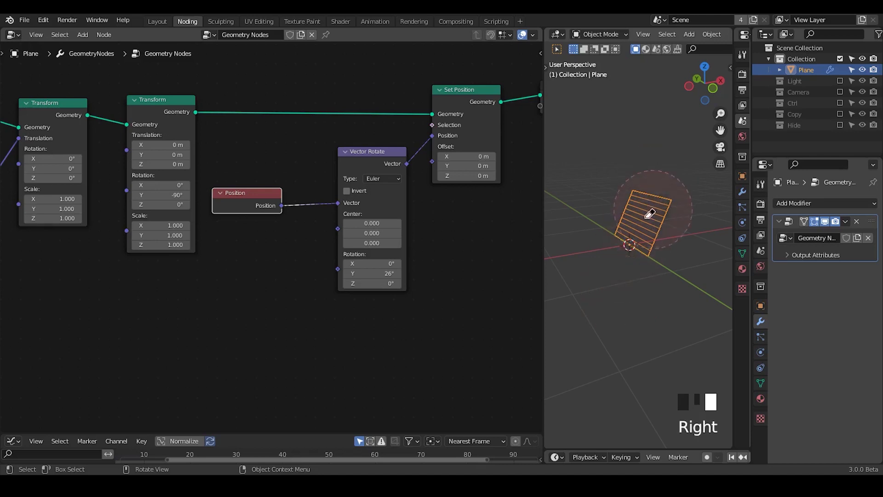
Step: Add a G_Directional Falloff node below the second Transform and set its X/Y/Z input to 2
{"action": "key", "text": "shift+a"}
{"action": "type", "text": "direc"}
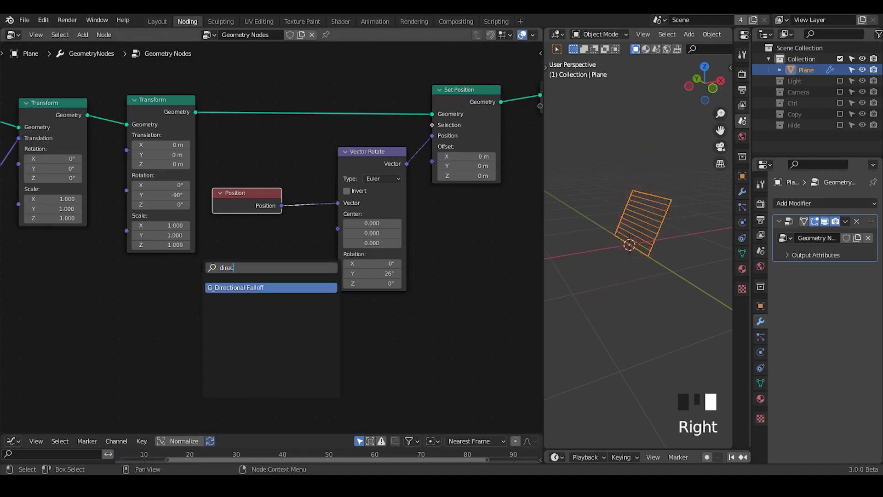
{"action": "key", "text": "Return"}
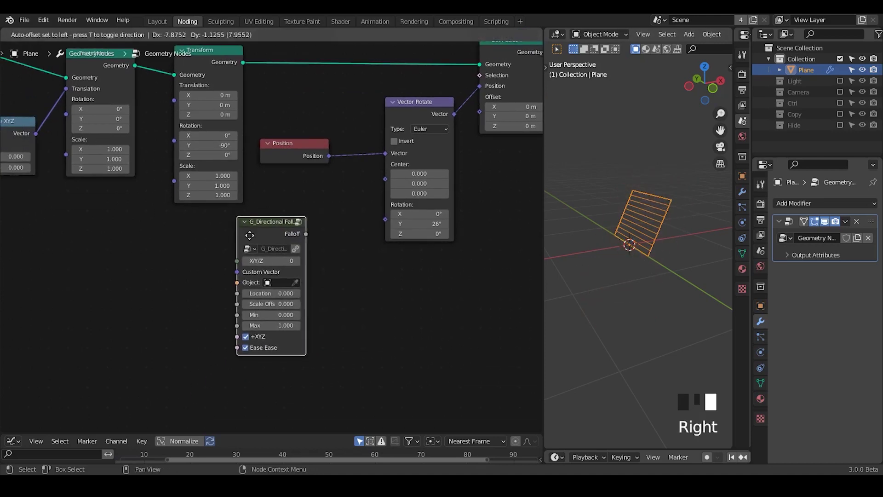
{"action": "left_click", "coordinate": [235, 235]}
{"action": "left_click_drag", "start_coordinate": [225, 237], "coordinate": [169, 253]}
Step: Add a G_Combine Euler Rotation node between the directional falloff and Vector Rotate nodes
{"action": "key", "text": "shift+a"}
{"action": "type", "text": "combine"}
{"action": "key", "text": "Down"}
{"action": "key", "text": "Down"}
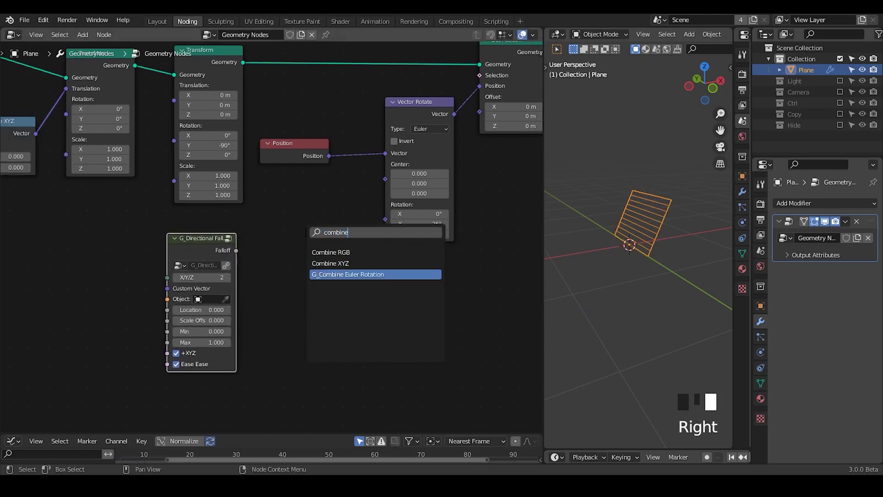
{"action": "key", "text": "Return"}
{"action": "left_click", "coordinate": [306, 219]}
Step: Connect Falloff to the Y input of G_Combine Euler Rotation, and its Rotation output to Vector Rotate's Rotation
{"action": "left_click_drag", "start_coordinate": [227, 238], "coordinate": [272, 274]}
{"action": "left_click", "coordinate": [476, 36]}
{"action": "left_click_drag", "start_coordinate": [340, 226], "coordinate": [387, 219]}
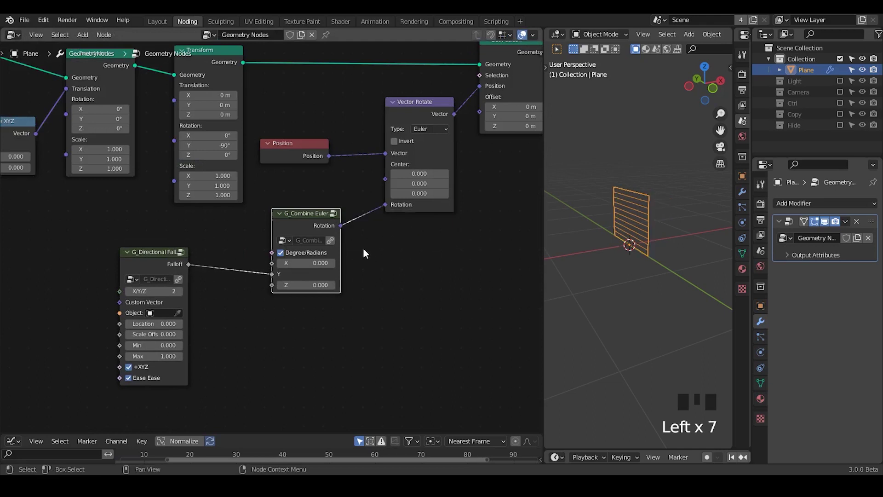
Step: Set the directional falloff's Scale Offset to 1 and turn off Ease Ease
{"action": "middle_click_drag", "start_coordinate": [363, 247], "coordinate": [380, 240]}
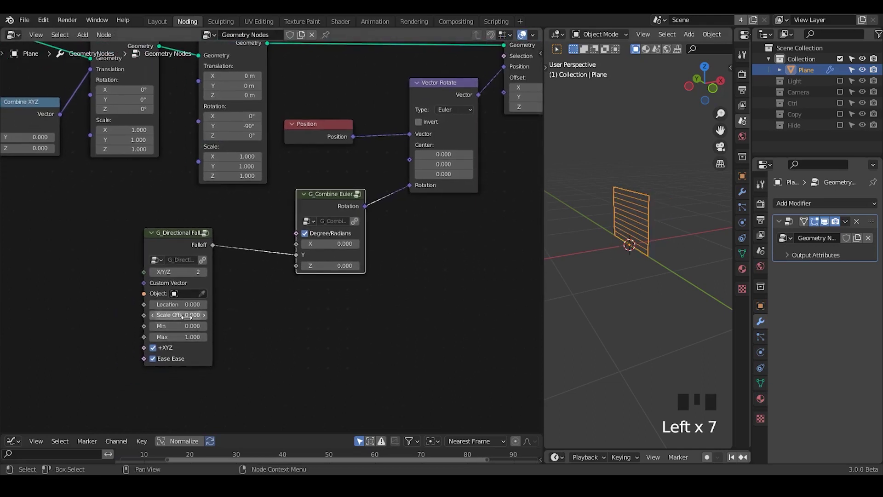
{"action": "left_click", "coordinate": [252, 310]}
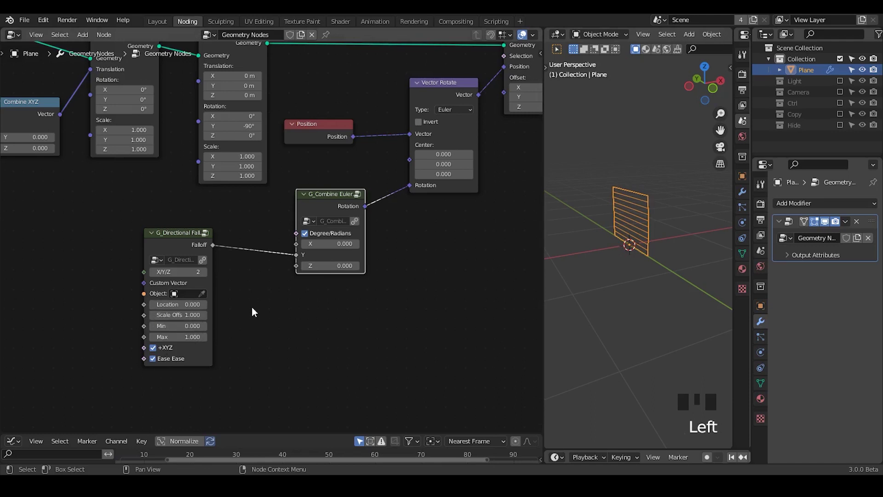
{"action": "left_click", "coordinate": [154, 359]}
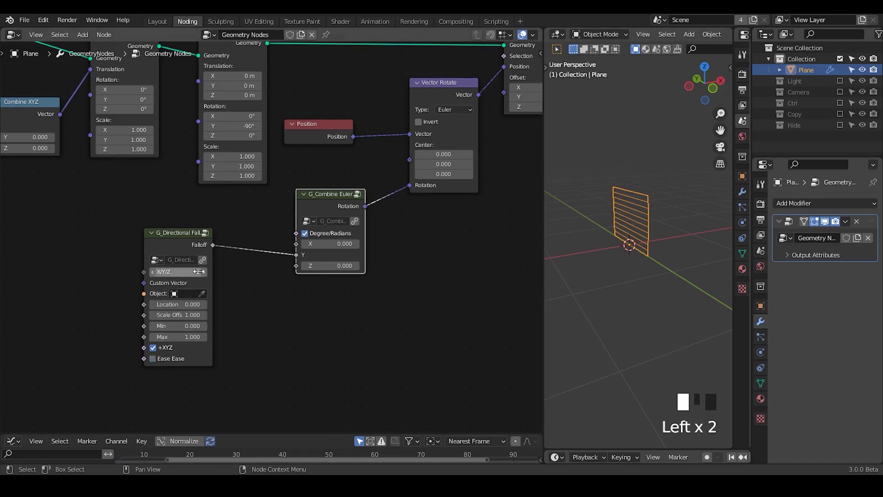
Step: Tidy the falloff and combine rotation nodes, and bend the grid with a Max of -63.8 and Scale Offset of 1.49
{"action": "left_click_drag", "start_coordinate": [184, 244], "coordinate": [198, 232]}
{"action": "left_click_drag", "start_coordinate": [331, 210], "coordinate": [343, 192]}
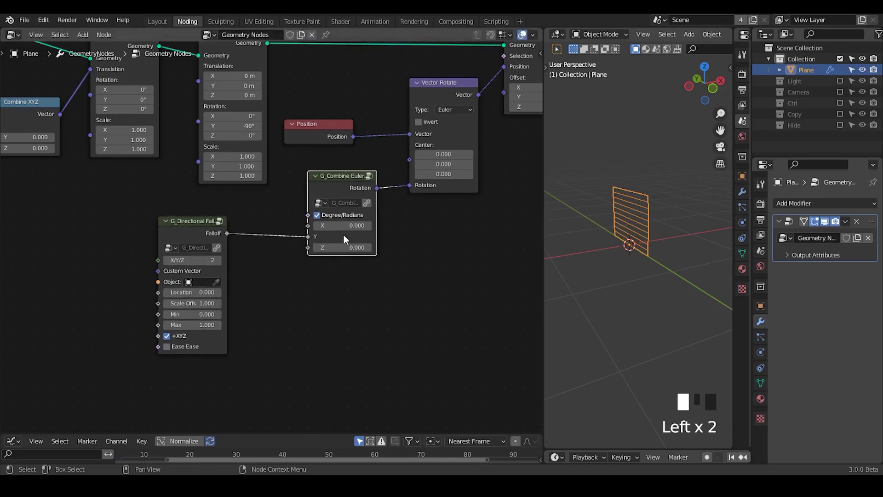
{"action": "left_click_drag", "start_coordinate": [205, 325], "coordinate": [194, 303]}
{"action": "middle_click_drag", "start_coordinate": [661, 297], "coordinate": [500, 296]}
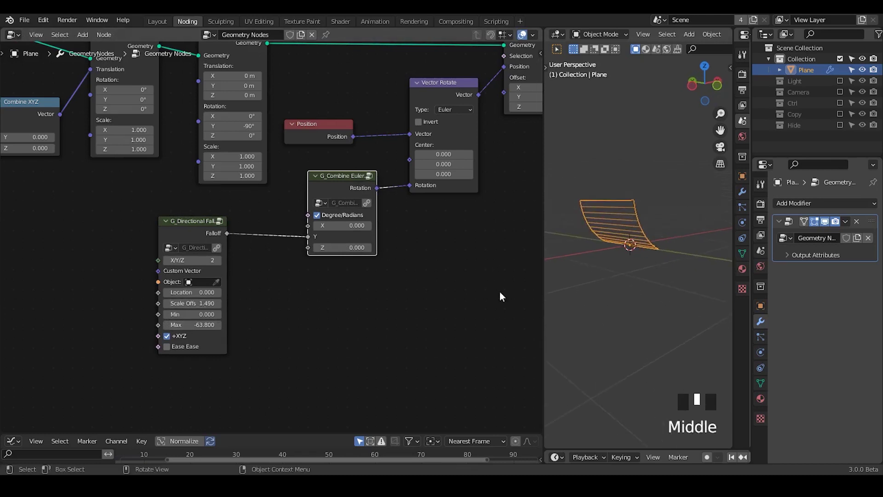
Step: Set the Value node that drives the grid's size to 0.6
{"action": "middle_click_drag", "start_coordinate": [111, 284], "coordinate": [363, 327]}
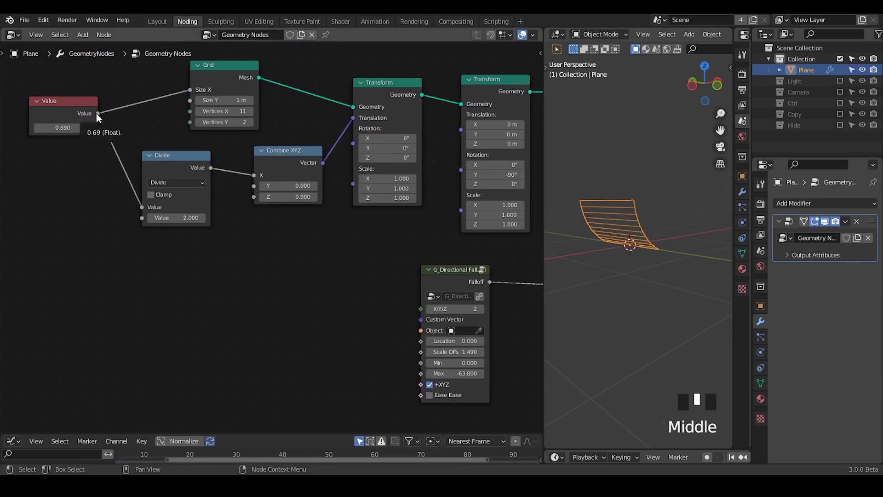
{"action": "mouse_move", "coordinate": [63, 128]}
{"action": "left_mouse_down"}
{"action": "mouse_move", "coordinate": [94, 128]}
{"action": "mouse_move", "coordinate": [71, 128]}
{"action": "left_mouse_up"}
{"action": "type", "text": "0"}
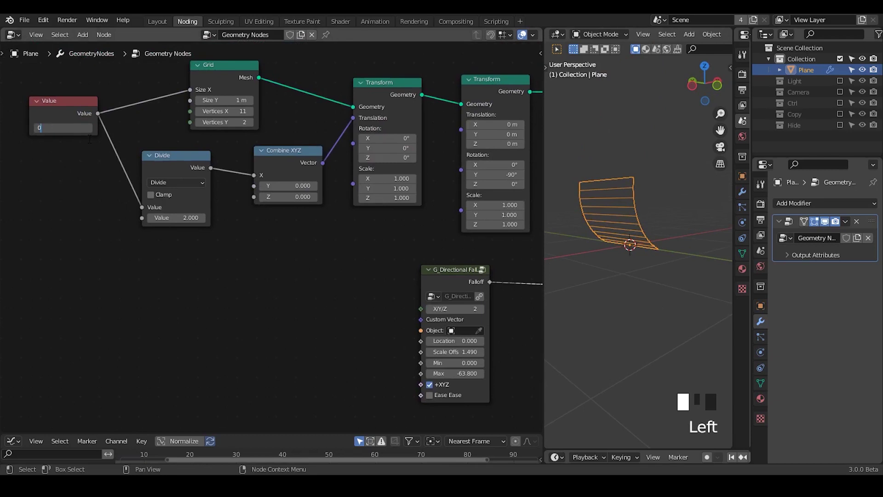
{"action": "type", "text": ".6"}
{"action": "left_click", "coordinate": [89, 139]}
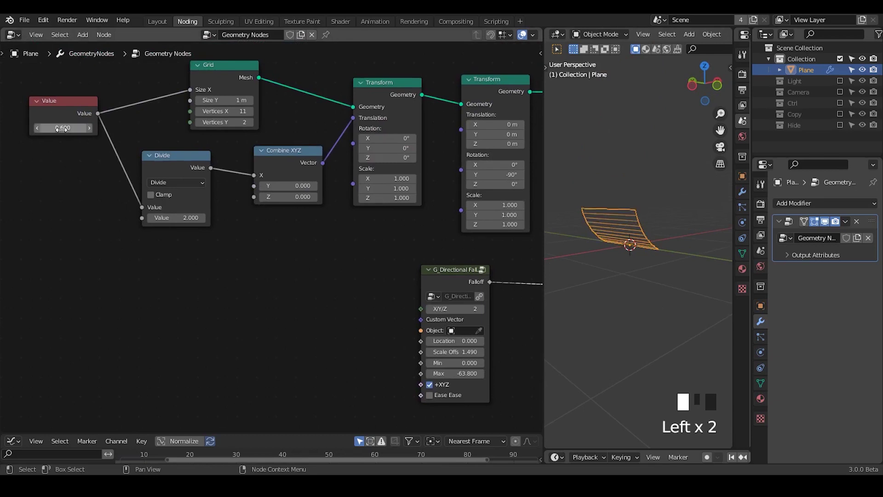
Step: Try the directional falloff's Scale Offset at 0.6 and at 1.2 to compare the bend
{"action": "left_click", "coordinate": [465, 352]}
{"action": "type", "text": "0."}
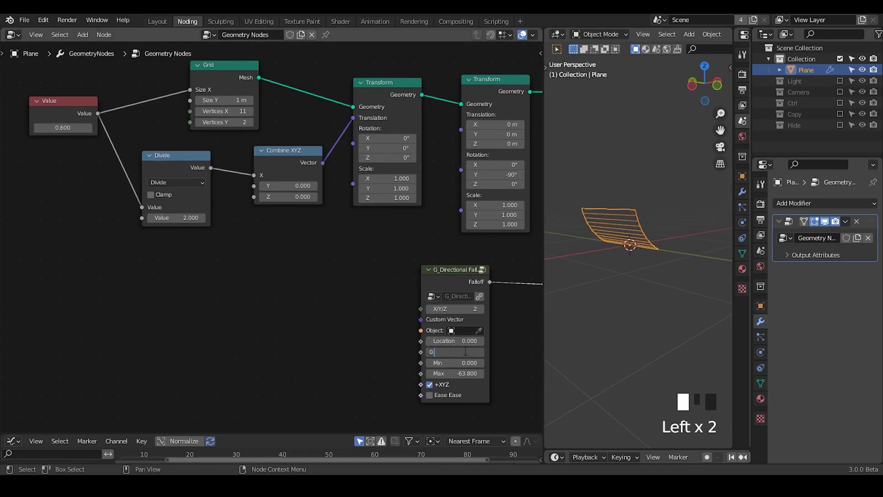
{"action": "type", "text": "6"}
{"action": "key", "text": "Return"}
{"action": "middle_click_drag", "start_coordinate": [601, 252], "coordinate": [571, 252]}
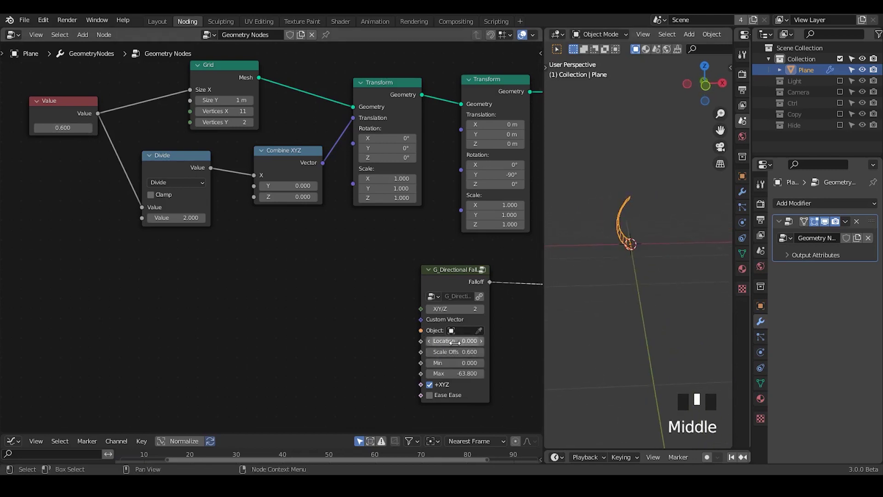
{"action": "left_click", "coordinate": [457, 358]}
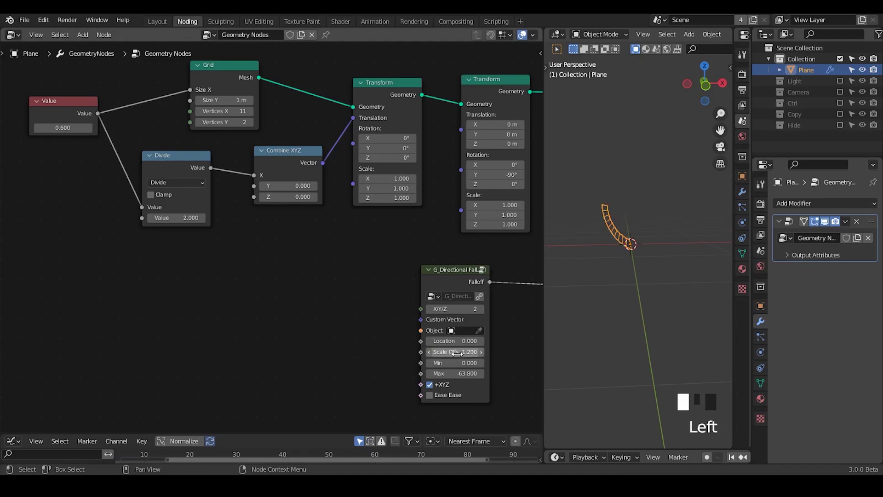
Step: Duplicate the Divide node, place the copy below the original and switch its operation to Multiply
{"action": "left_click", "coordinate": [174, 169]}
{"action": "key", "text": "shift+d"}
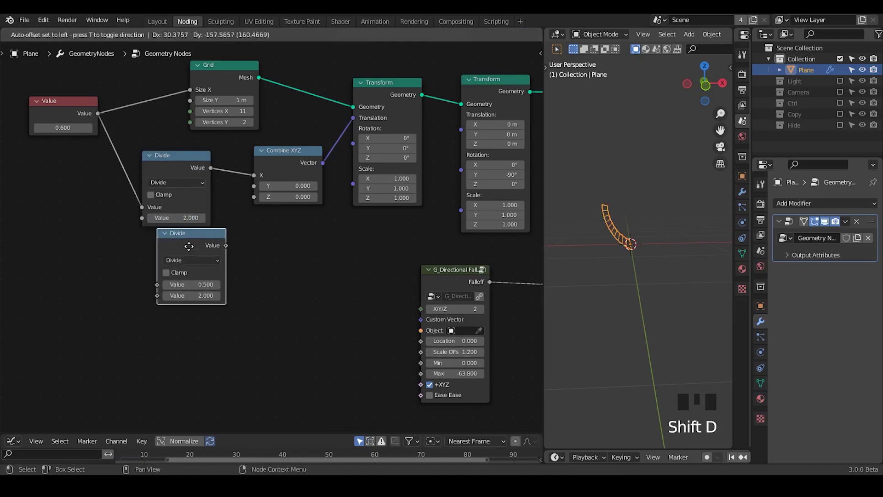
{"action": "left_click", "coordinate": [189, 247]}
{"action": "left_click", "coordinate": [186, 259]}
{"action": "left_click", "coordinate": [191, 308]}
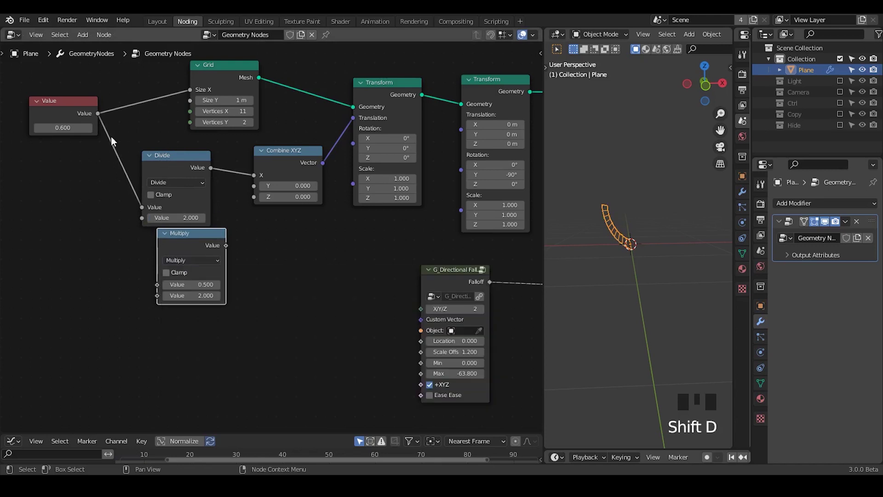
Step: Connect the Value node to Multiply and the Multiply result to the falloff's Scale Offset, moving the falloff node closer
{"action": "left_click_drag", "start_coordinate": [98, 113], "coordinate": [157, 284]}
{"action": "left_click_drag", "start_coordinate": [184, 235], "coordinate": [420, 352]}
{"action": "middle_click_drag", "start_coordinate": [393, 319], "coordinate": [365, 310]}
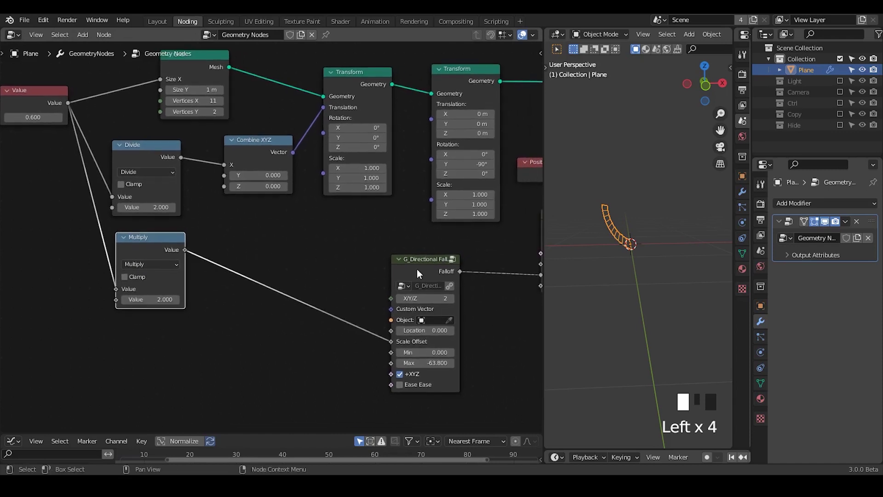
{"action": "left_click_drag", "start_coordinate": [419, 272], "coordinate": [396, 267]}
Step: Adjust the directional falloff's Max to -85.8 to bend the grid more strongly
{"action": "middle_click_drag", "start_coordinate": [646, 248], "coordinate": [639, 244]}
{"action": "left_click", "coordinate": [409, 233]}
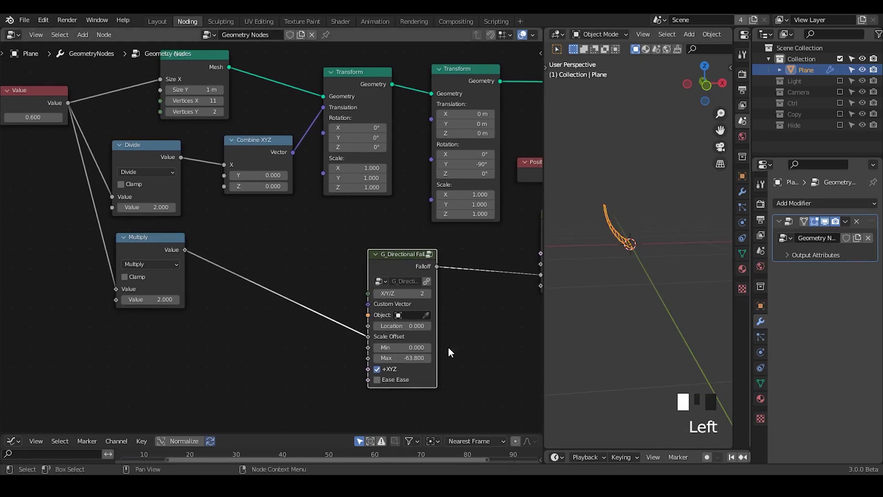
{"action": "left_click_drag", "start_coordinate": [404, 358], "coordinate": [421, 358]}
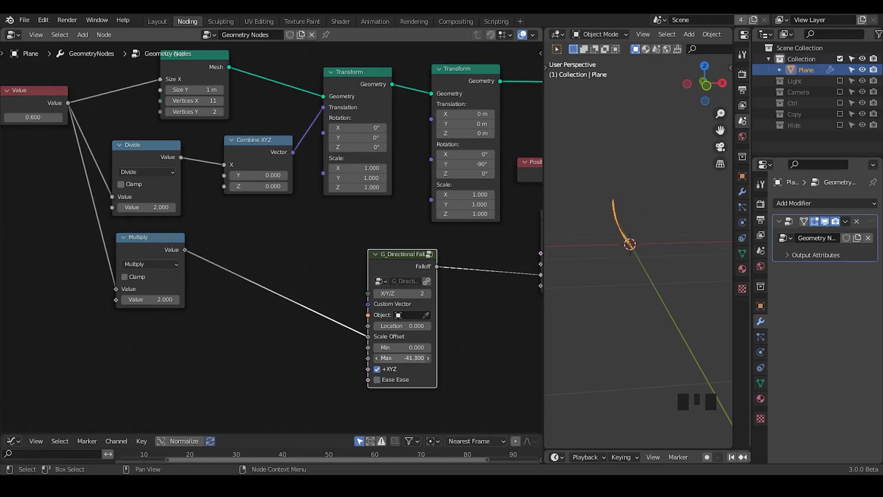
{"action": "middle_click_drag", "start_coordinate": [518, 246], "coordinate": [284, 216]}
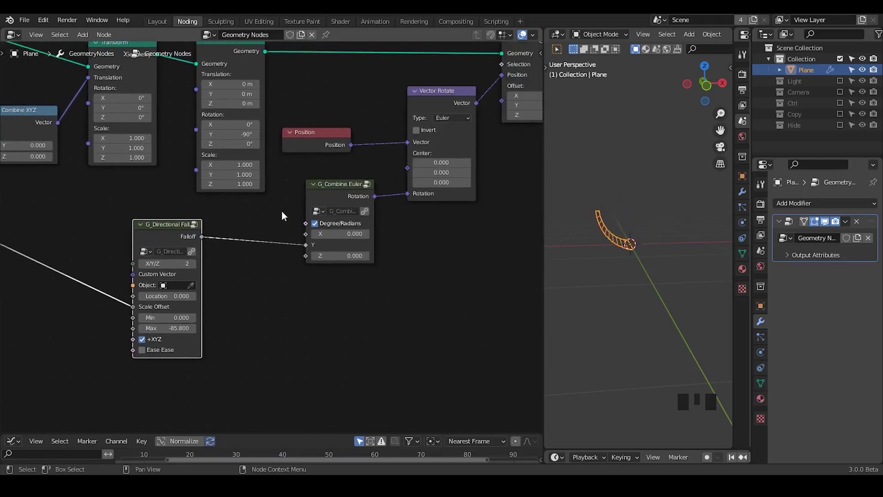
Step: Insert a Math node set to Add between the Falloff output and the combine node's Y input, with its second value at 0
{"action": "left_click_drag", "start_coordinate": [141, 235], "coordinate": [103, 242]}
{"action": "scroll", "coordinate": [175, 262], "scroll_direction": "up", "scroll_amount": 1}
{"action": "middle_click_drag", "start_coordinate": [175, 262], "coordinate": [270, 250]}
{"action": "key", "text": "shift+a"}
{"action": "type", "text": "s"}
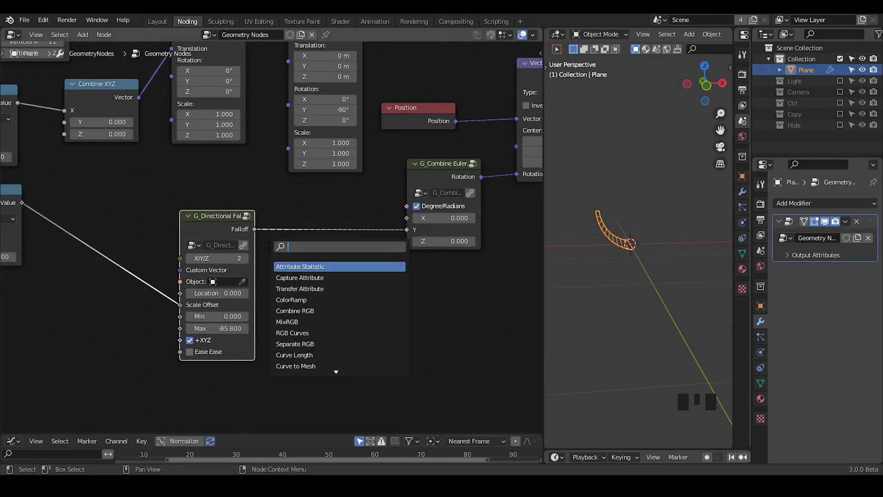
{"action": "type", "text": "math"}
{"action": "key", "text": "Return"}
{"action": "left_click", "coordinate": [283, 207]}
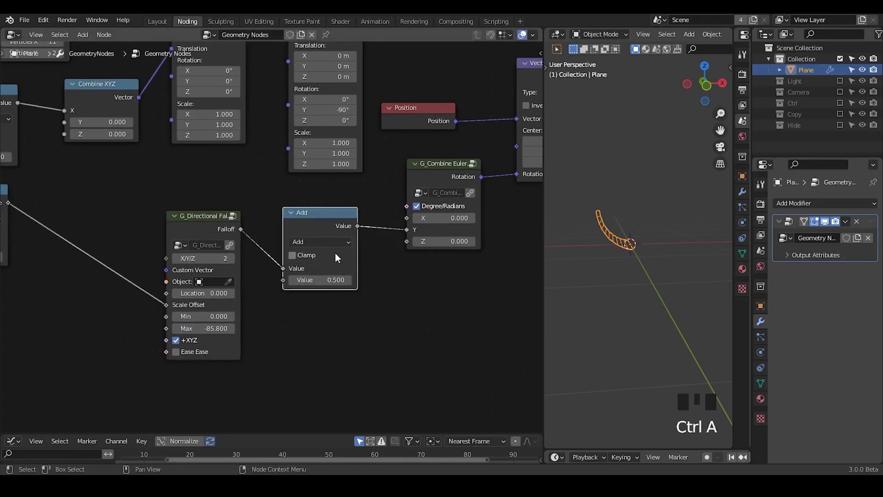
{"action": "mouse_move", "coordinate": [330, 280]}
{"action": "left_mouse_down"}
{"action": "mouse_move", "coordinate": [364, 280]}
{"action": "mouse_move", "coordinate": [324, 280]}
{"action": "left_mouse_up"}
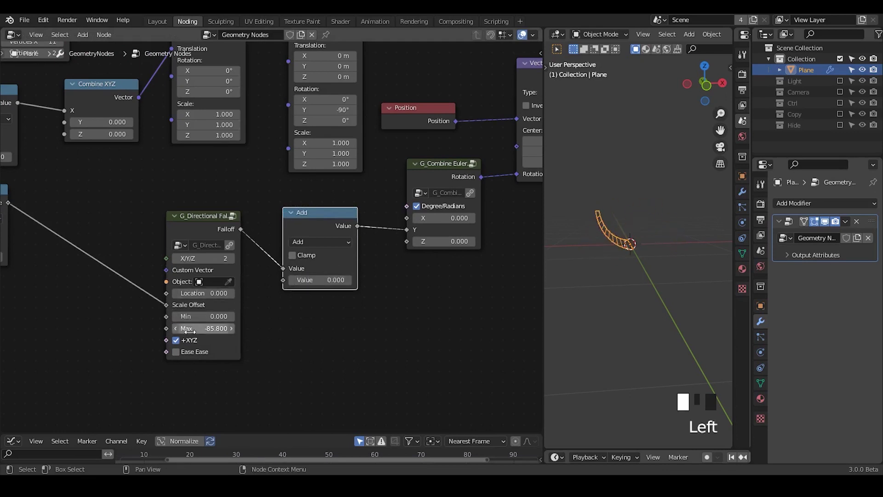
Step: Try an Add value of 67.9 together with a directional falloff Max of 50.2
{"action": "mouse_move", "coordinate": [134, 316]}
{"action": "left_mouse_down"}
{"action": "mouse_move", "coordinate": [173, 344]}
{"action": "mouse_move", "coordinate": [166, 317]}
{"action": "left_mouse_up"}
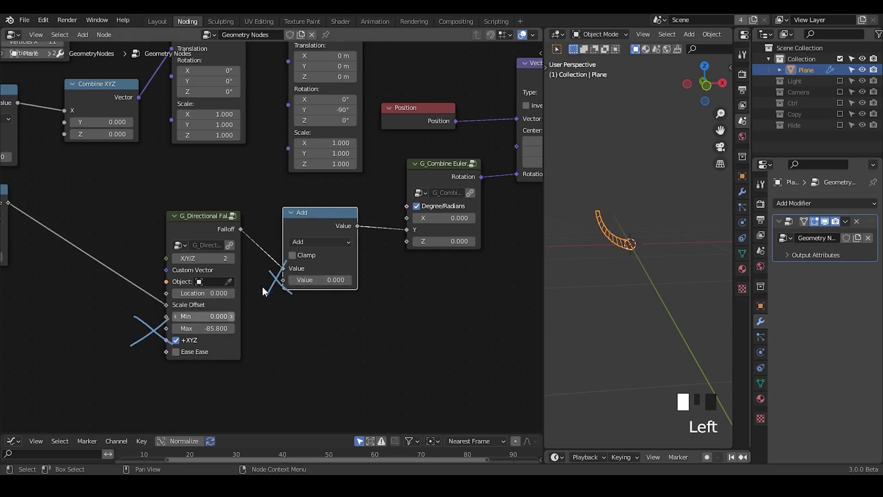
{"action": "mouse_move", "coordinate": [312, 298]}
{"action": "right_mouse_down"}
{"action": "mouse_move", "coordinate": [110, 344]}
{"action": "mouse_move", "coordinate": [126, 338]}
{"action": "right_mouse_up"}
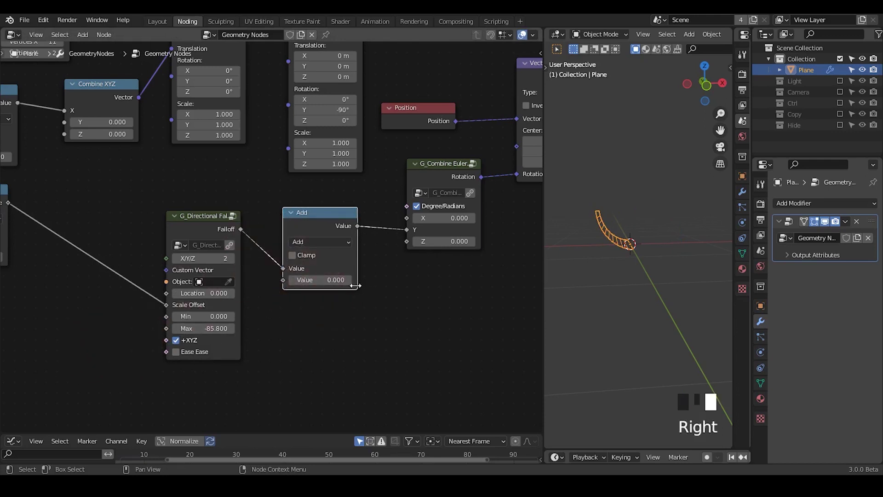
{"action": "mouse_move", "coordinate": [343, 280]}
{"action": "left_mouse_down"}
{"action": "mouse_move", "coordinate": [524, 280]}
{"action": "mouse_move", "coordinate": [443, 280]}
{"action": "left_mouse_up"}
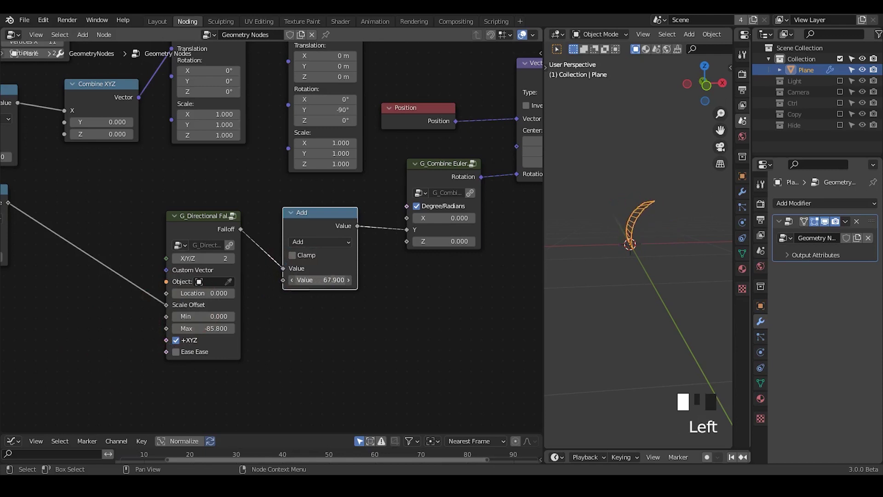
{"action": "left_click_drag", "start_coordinate": [206, 329], "coordinate": [186, 327]}
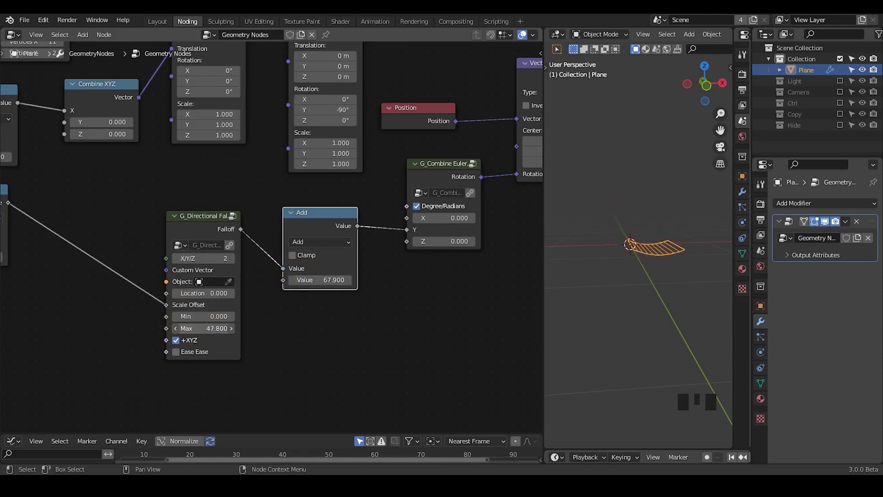
Step: Reset both the Add node's second value and the directional falloff's Max to 0
{"action": "left_click", "coordinate": [331, 275]}
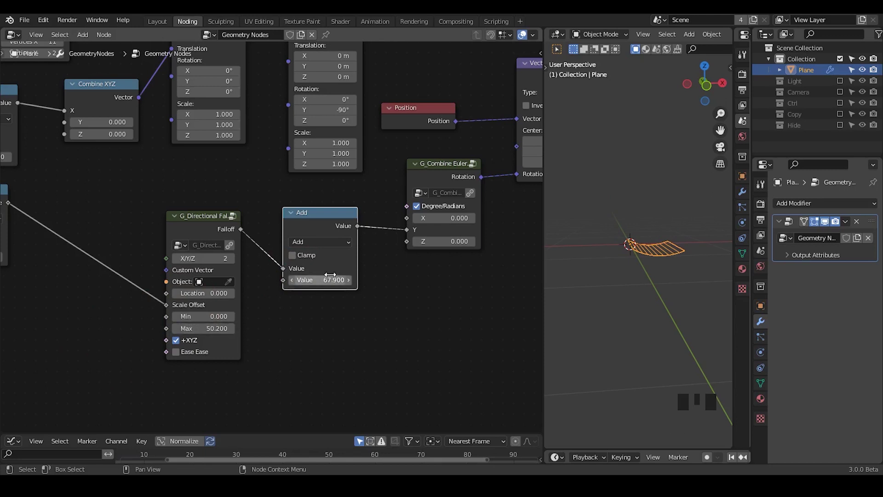
{"action": "left_click", "coordinate": [331, 275]}
{"action": "type", "text": "0"}
{"action": "left_click", "coordinate": [331, 280]}
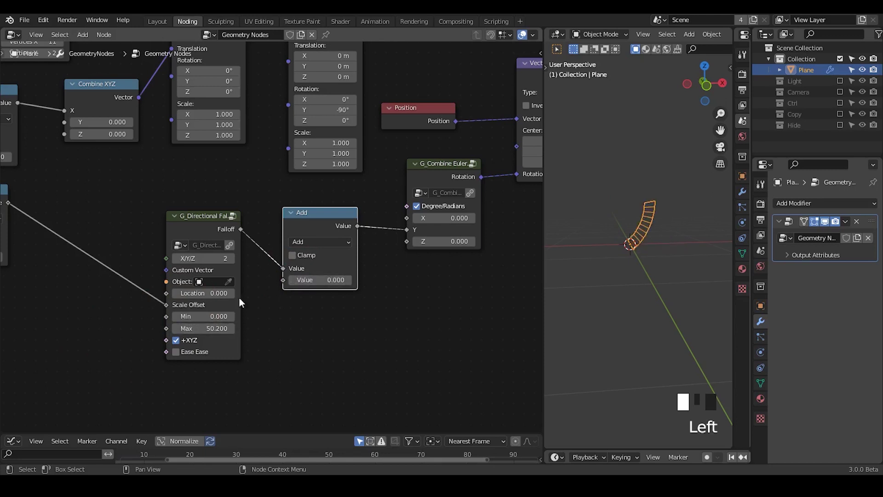
{"action": "left_click", "coordinate": [203, 328]}
{"action": "type", "text": "0"}
{"action": "left_click", "coordinate": [242, 313]}
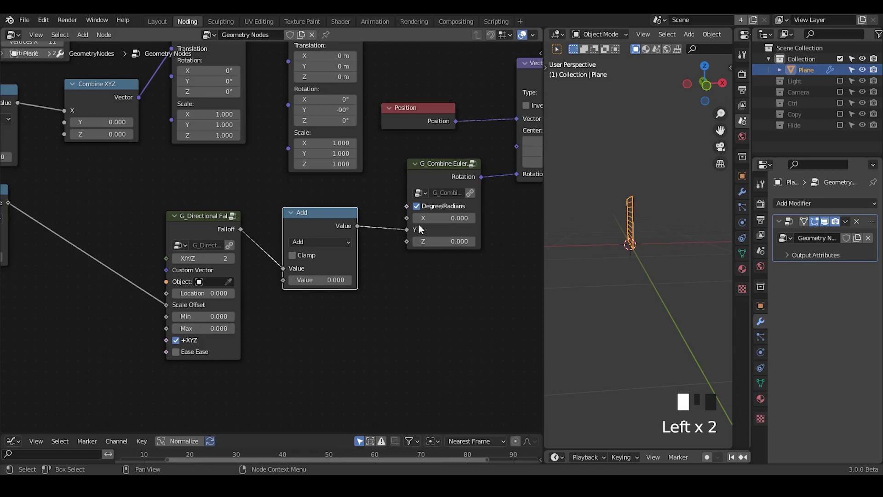
{"action": "key", "text": "d"}
{"action": "mouse_move", "coordinate": [395, 205]}
{"action": "left_mouse_down"}
{"action": "mouse_move", "coordinate": [431, 188]}
{"action": "mouse_move", "coordinate": [375, 205]}
{"action": "left_mouse_up"}
{"action": "mouse_move", "coordinate": [502, 203]}
{"action": "right_mouse_down"}
{"action": "mouse_move", "coordinate": [306, 203]}
{"action": "mouse_move", "coordinate": [407, 223]}
{"action": "right_mouse_up"}
Step: Move the G_Directional Falloff node slightly higher beside the Add node
{"action": "left_click_drag", "start_coordinate": [212, 310], "coordinate": [212, 294]}
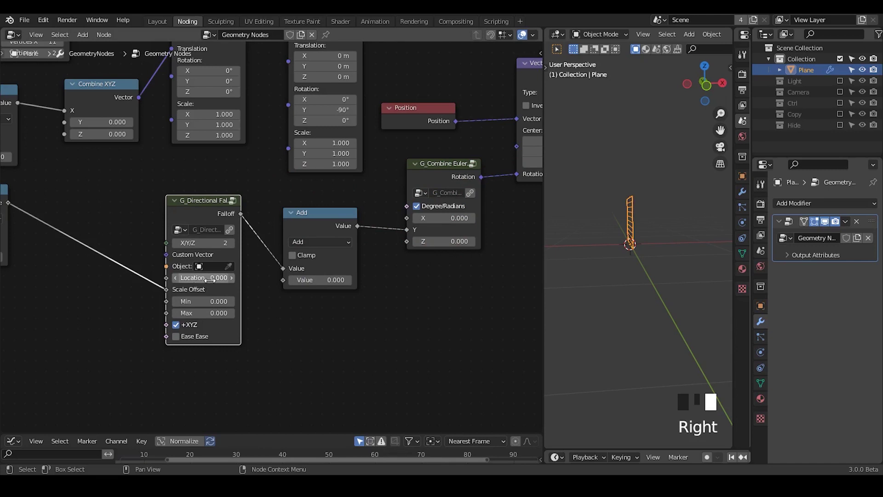
Step: Switch the directional falloff's +XYZ option off and back on
{"action": "middle_click_drag", "start_coordinate": [361, 306], "coordinate": [277, 313]}
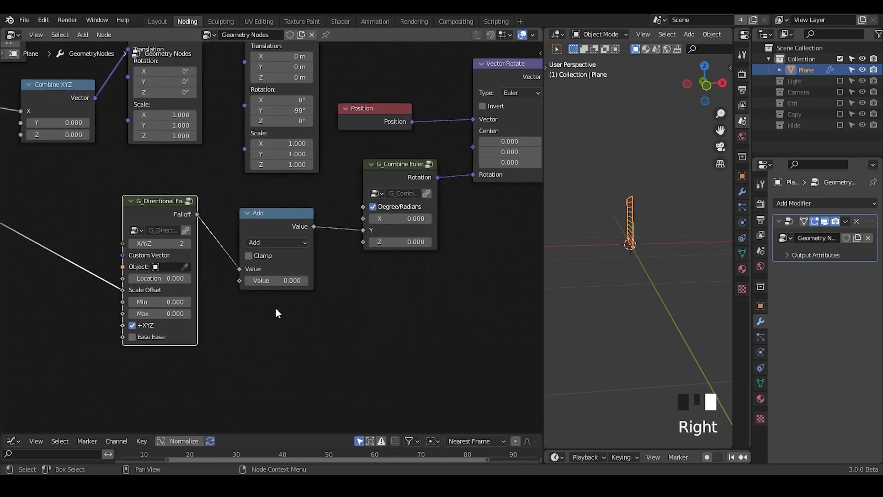
{"action": "left_click", "coordinate": [139, 326]}
{"action": "left_click", "coordinate": [139, 326]}
Step: Move the Group Output node farther from Set Position and add an Instance on Points node above the gap
{"action": "middle_click_drag", "start_coordinate": [436, 302], "coordinate": [251, 349]}
{"action": "middle_click_drag", "start_coordinate": [327, 247], "coordinate": [307, 294], "text": "ctrl"}
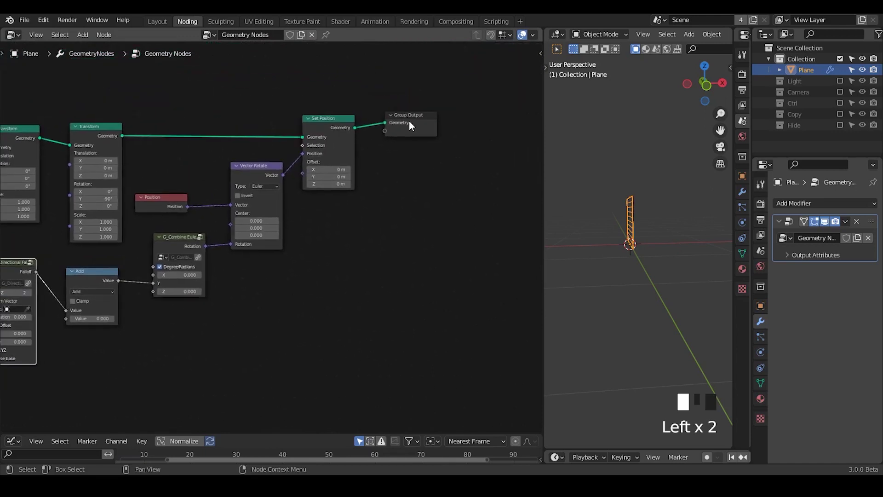
{"action": "left_click_drag", "start_coordinate": [409, 123], "coordinate": [459, 123]}
{"action": "middle_click_drag", "start_coordinate": [353, 130], "coordinate": [386, 229]}
{"action": "key", "text": "shift+a"}
{"action": "type", "text": "spo"}
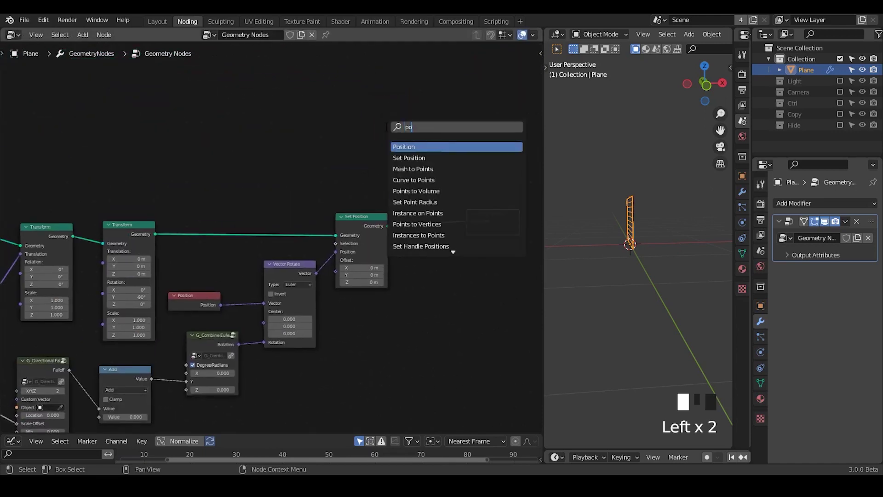
{"action": "type", "text": "int instn"}
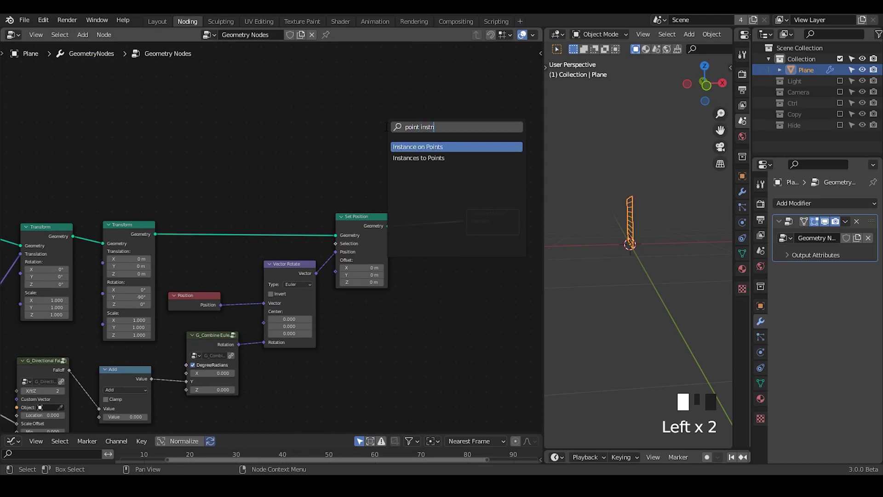
{"action": "key", "text": "Return"}
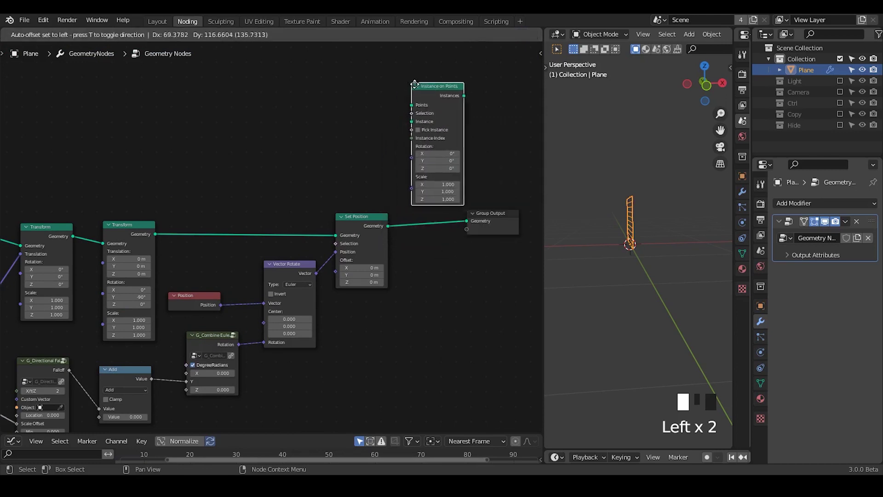
{"action": "left_click", "coordinate": [422, 66]}
{"action": "middle_click_drag", "start_coordinate": [364, 123], "coordinate": [252, 154]}
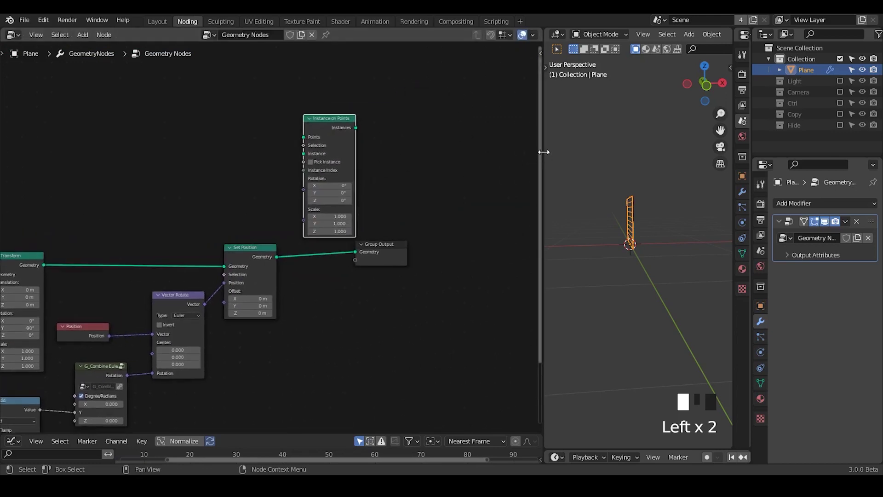
Step: Move the Group Output node farther along and add a Mesh Line node beside Instance on Points
{"action": "mouse_move", "coordinate": [542, 157]}
{"action": "left_mouse_down"}
{"action": "mouse_move", "coordinate": [423, 154]}
{"action": "mouse_move", "coordinate": [542, 152]}
{"action": "left_mouse_up"}
{"action": "middle_click_drag", "start_coordinate": [435, 238], "coordinate": [377, 209]}
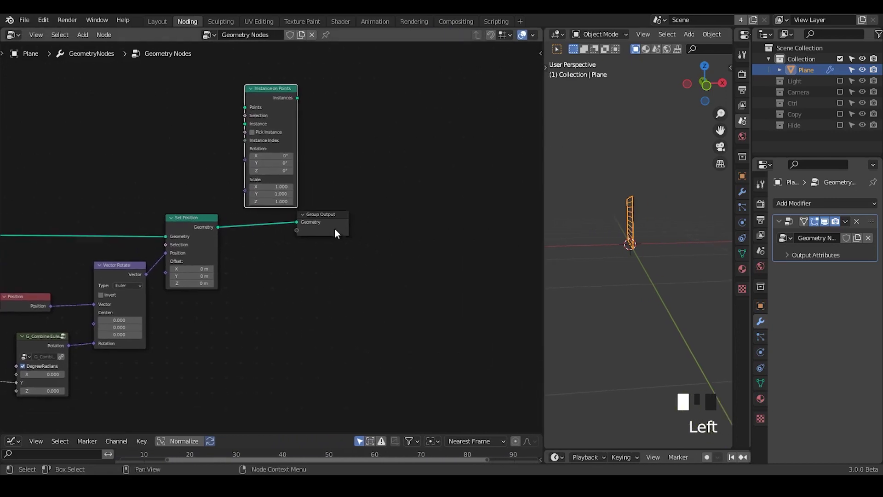
{"action": "left_click_drag", "start_coordinate": [325, 225], "coordinate": [453, 222]}
{"action": "middle_click_drag", "start_coordinate": [249, 220], "coordinate": [351, 257]}
{"action": "key", "text": "shift+a"}
{"action": "type", "text": "mesh line"}
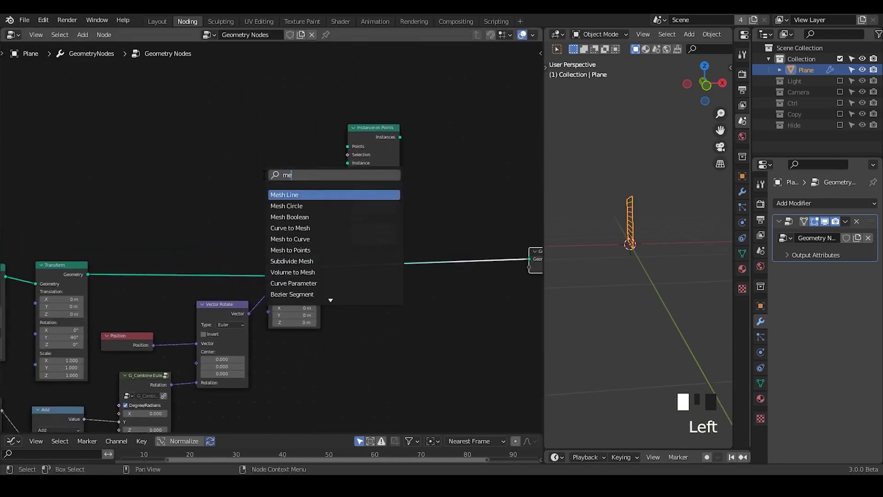
{"action": "key", "text": "Return"}
{"action": "left_click", "coordinate": [227, 124]}
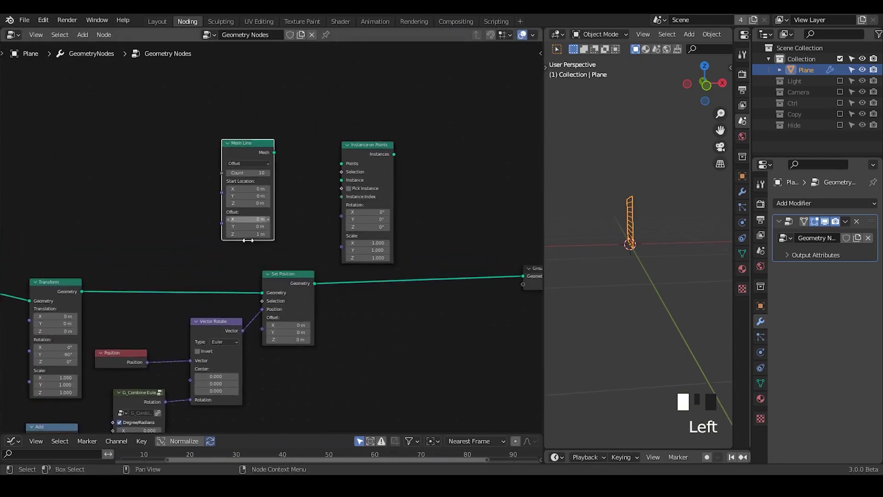
Step: Connect the Mesh Line to the Points input of Instance on Points and set its Count to 57
{"action": "scroll", "coordinate": [275, 161], "scroll_direction": "up", "scroll_amount": 2}
{"action": "left_click", "coordinate": [221, 185]}
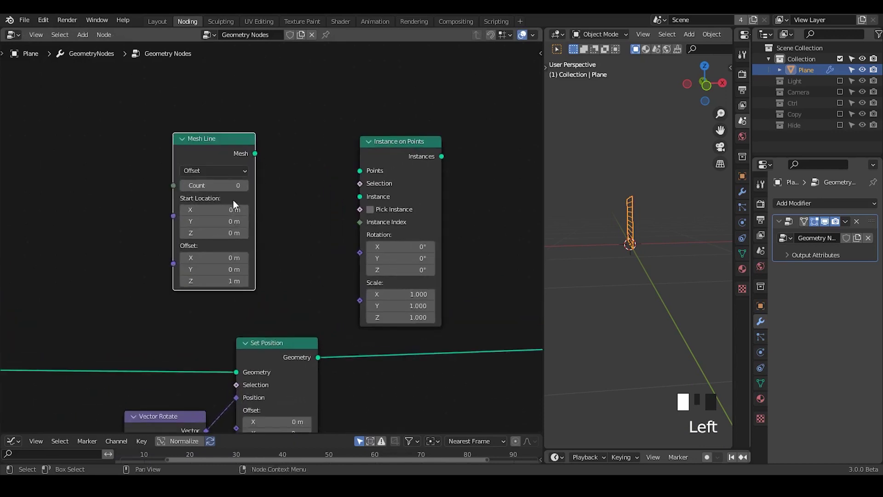
{"action": "middle_click_drag", "start_coordinate": [233, 200], "coordinate": [253, 188]}
{"action": "left_click_drag", "start_coordinate": [268, 145], "coordinate": [373, 163]}
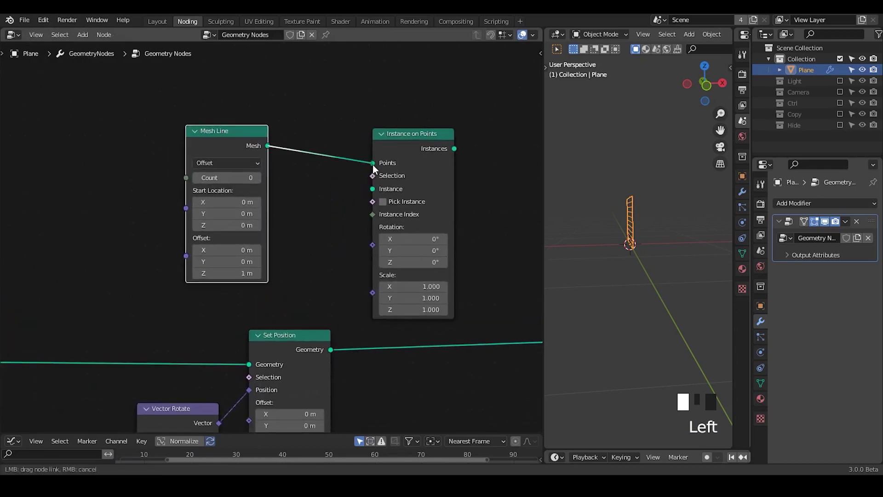
{"action": "left_click_drag", "start_coordinate": [225, 177], "coordinate": [257, 178]}
{"action": "middle_click_drag", "start_coordinate": [295, 261], "coordinate": [213, 216]}
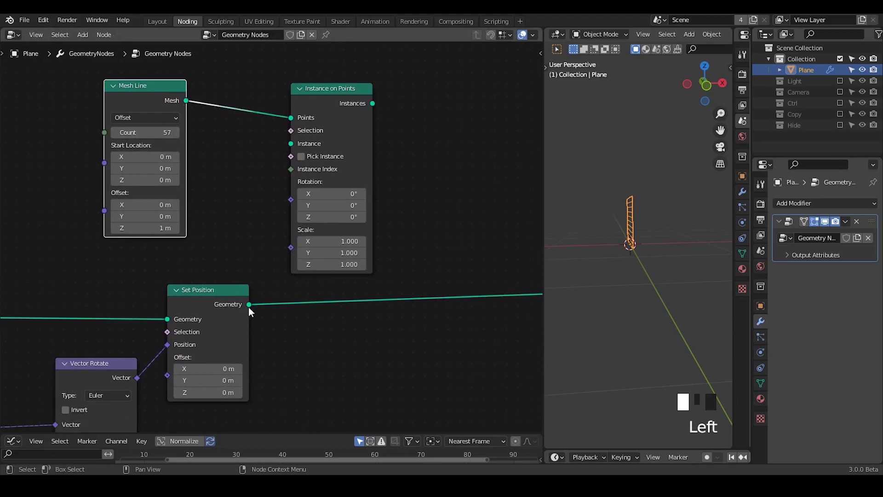
Step: Feed the second Transform's geometry into the Instance input and connect Instance on Points to the Group Output
{"action": "middle_click_drag", "start_coordinate": [92, 295], "coordinate": [252, 287]}
{"action": "scroll", "coordinate": [197, 290], "scroll_direction": "down", "scroll_amount": 2}
{"action": "left_click_drag", "start_coordinate": [96, 292], "coordinate": [411, 160]}
{"action": "left_click_drag", "start_coordinate": [473, 75], "coordinate": [40, 138]}
{"action": "left_click_drag", "start_coordinate": [346, 278], "coordinate": [448, 273]}
{"action": "middle_click_drag", "start_coordinate": [355, 293], "coordinate": [347, 290]}
{"action": "left_click", "coordinate": [224, 128], "text": "alt+shift"}
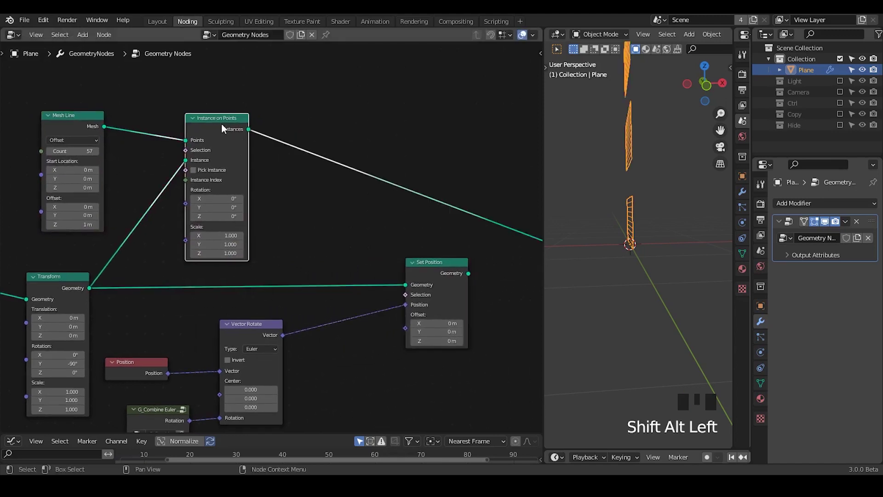
Step: Set the Mesh Line's Z offset to 0 m and space out the Instance on Points and Set Position nodes
{"action": "left_click_drag", "start_coordinate": [222, 125], "coordinate": [231, 145]}
{"action": "middle_click_drag", "start_coordinate": [91, 237], "coordinate": [196, 234]}
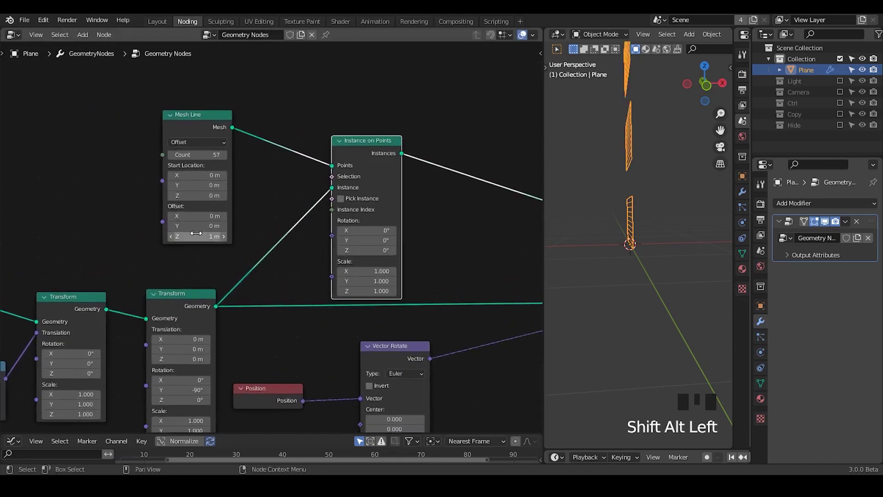
{"action": "left_click", "coordinate": [196, 234]}
{"action": "type", "text": "0"}
{"action": "key", "text": "Return"}
{"action": "middle_click_drag", "start_coordinate": [280, 276], "coordinate": [225, 253]}
{"action": "middle_click_drag", "start_coordinate": [604, 224], "coordinate": [631, 206]}
{"action": "middle_click_drag", "start_coordinate": [381, 234], "coordinate": [271, 209]}
{"action": "left_click_drag", "start_coordinate": [446, 230], "coordinate": [477, 222]}
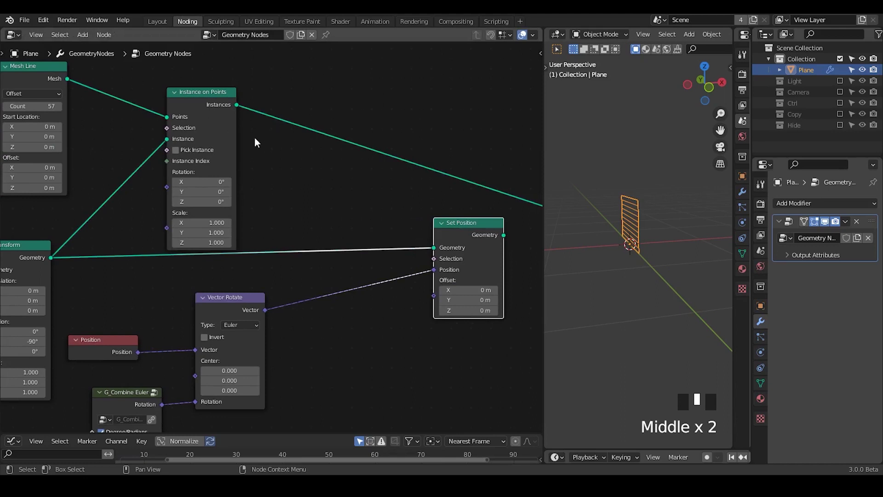
Step: Insert a Realize Instances node on the link coming out of Instance on Points
{"action": "middle_click_drag", "start_coordinate": [286, 211], "coordinate": [373, 132]}
{"action": "middle_click_drag", "start_coordinate": [283, 228], "coordinate": [215, 315]}
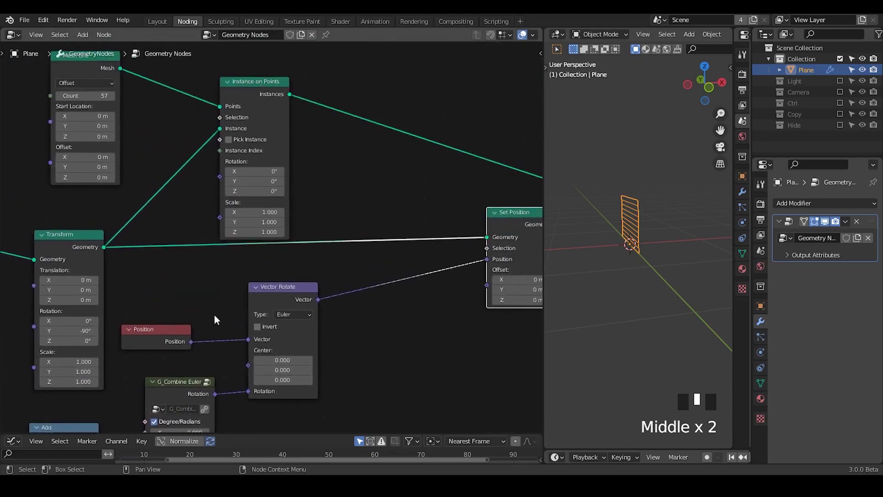
{"action": "middle_click_drag", "start_coordinate": [328, 134], "coordinate": [300, 163]}
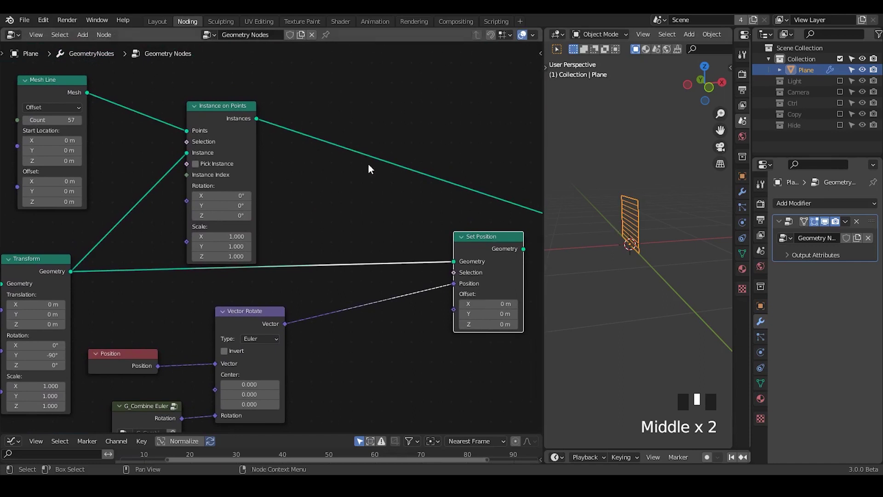
{"action": "key", "text": "shift+a"}
{"action": "type", "text": "sreal"}
{"action": "key", "text": "Return"}
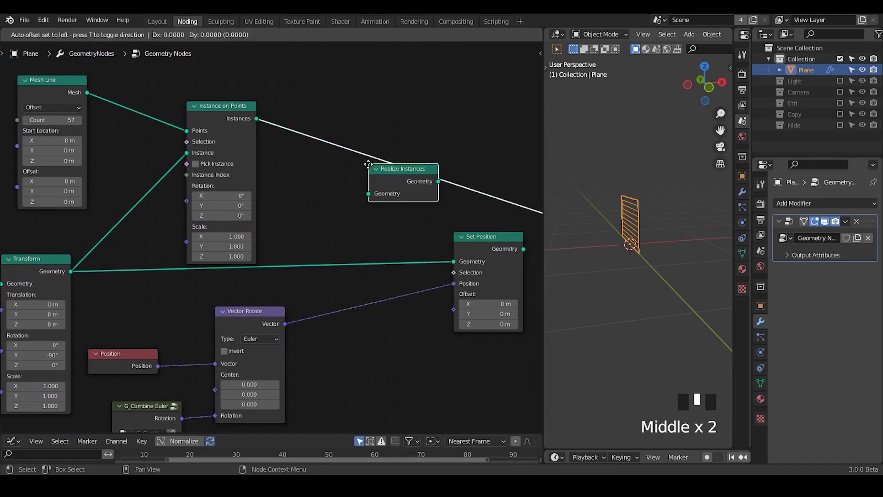
{"action": "left_click", "coordinate": [298, 125]}
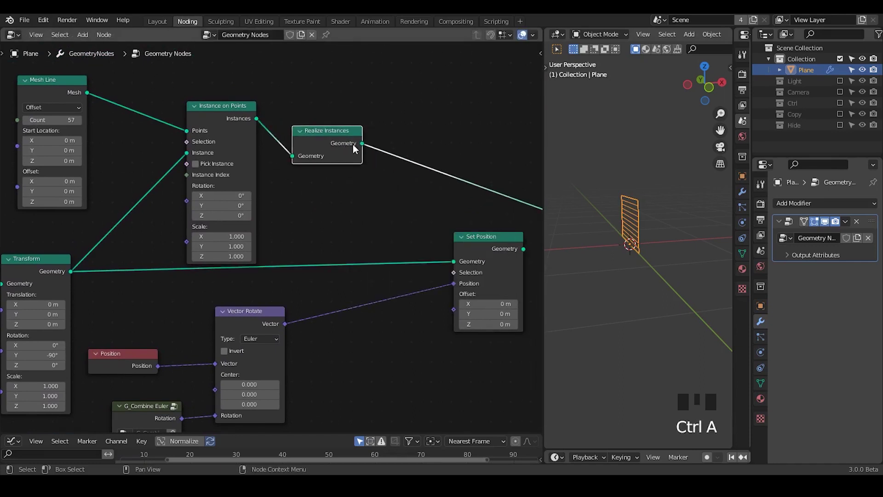
{"action": "mouse_move", "coordinate": [276, 116]}
{"action": "left_mouse_down"}
{"action": "mouse_move", "coordinate": [271, 190]}
{"action": "mouse_move", "coordinate": [384, 103]}
{"action": "mouse_move", "coordinate": [249, 113]}
{"action": "left_mouse_up"}
{"action": "right_click_drag", "start_coordinate": [418, 93], "coordinate": [180, 150]}
{"action": "mouse_move", "coordinate": [307, 104]}
{"action": "right_mouse_down"}
{"action": "mouse_move", "coordinate": [276, 197]}
{"action": "mouse_move", "coordinate": [457, 164]}
{"action": "mouse_move", "coordinate": [455, 186]}
{"action": "right_mouse_up"}
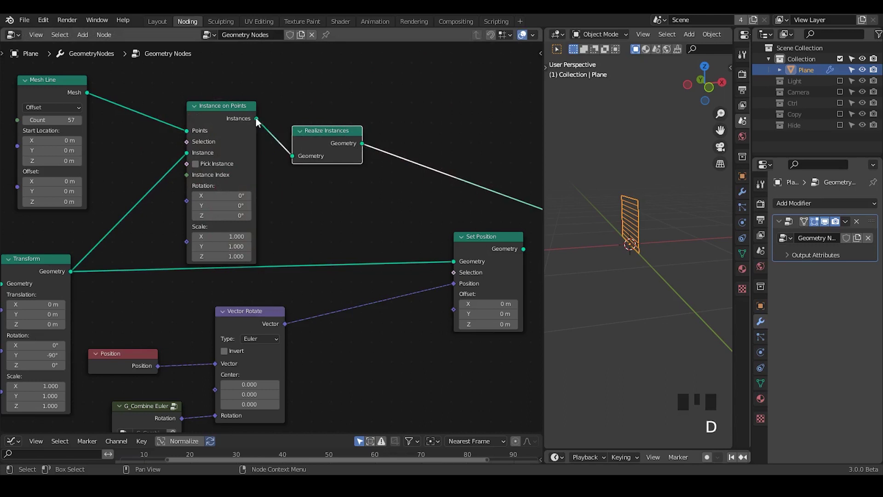
Step: Shift the Vector Rotate node away from Position and set the Mesh Line's Count to 25
{"action": "mouse_move", "coordinate": [256, 119]}
{"action": "left_click_drag", "start_coordinate": [236, 322], "coordinate": [292, 311]}
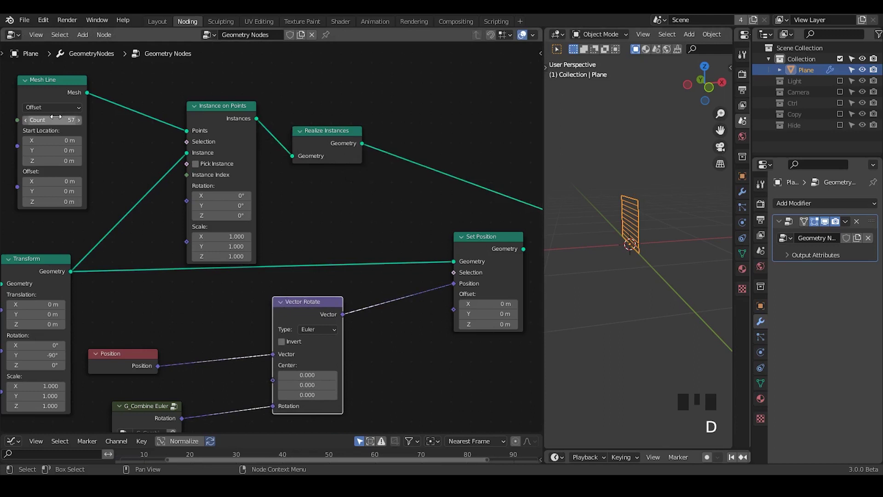
{"action": "middle_click_drag", "start_coordinate": [51, 120], "coordinate": [71, 124]}
{"action": "left_click_drag", "start_coordinate": [71, 124], "coordinate": [41, 124]}
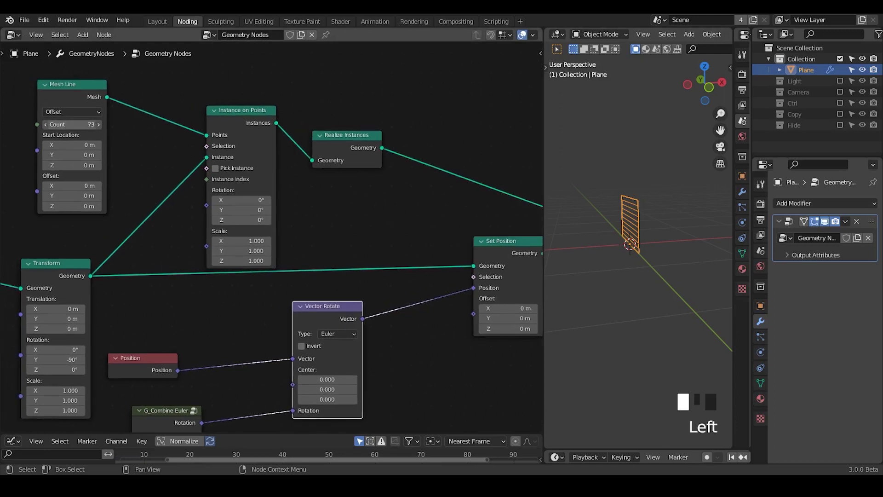
{"action": "left_click", "coordinate": [71, 124]}
{"action": "type", "text": "10"}
{"action": "key", "text": "Return"}
Step: Connect Realize Instances to Set Position's Geometry input and link Set Position to the Group Output
{"action": "middle_click_drag", "start_coordinate": [347, 235], "coordinate": [216, 216]}
{"action": "left_click_drag", "start_coordinate": [379, 246], "coordinate": [421, 240]}
{"action": "left_click_drag", "start_coordinate": [250, 128], "coordinate": [440, 212]}
{"action": "left_click", "coordinate": [421, 227], "text": "alt+shift"}
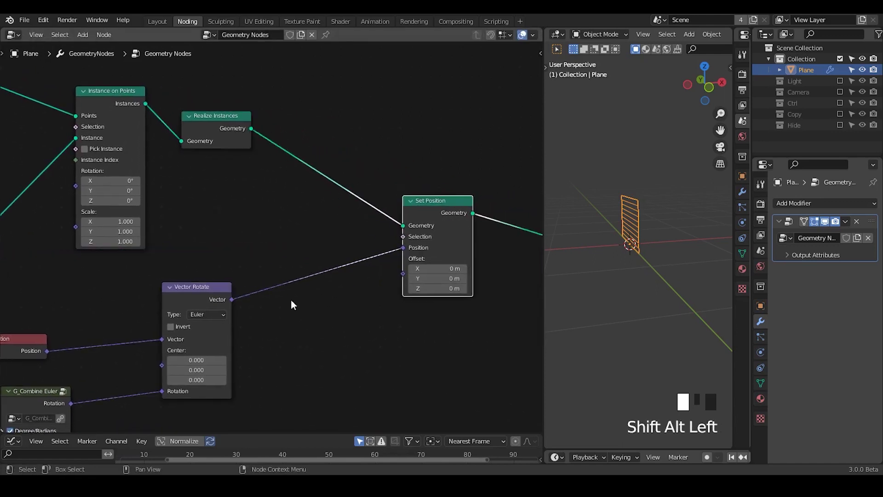
Step: Set the second value of the Add node feeding G_Combine Euler to -3.7
{"action": "middle_click_drag", "start_coordinate": [185, 329], "coordinate": [345, 223]}
{"action": "mouse_move", "coordinate": [67, 399]}
{"action": "left_mouse_down"}
{"action": "mouse_move", "coordinate": [25, 399]}
{"action": "mouse_move", "coordinate": [75, 399]}
{"action": "mouse_move", "coordinate": [21, 399]}
{"action": "mouse_move", "coordinate": [105, 399]}
{"action": "mouse_move", "coordinate": [69, 399]}
{"action": "left_mouse_up"}
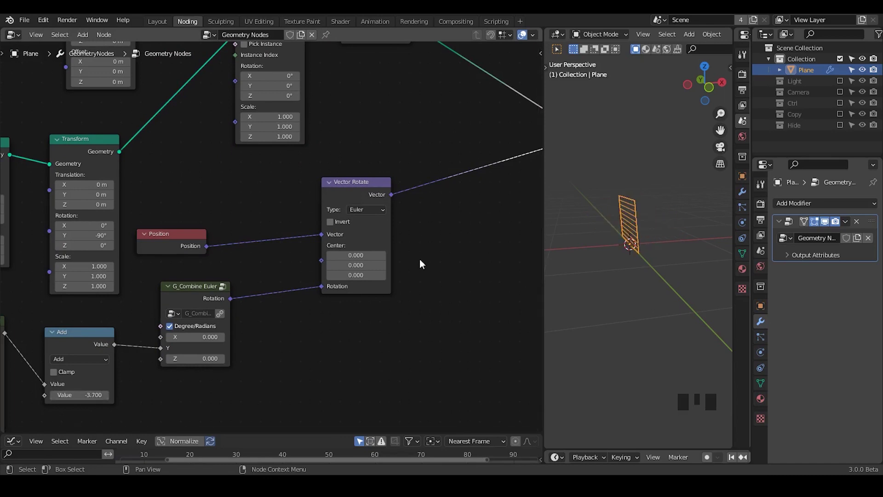
{"action": "key", "text": "ctrl+alt+shift+q"}
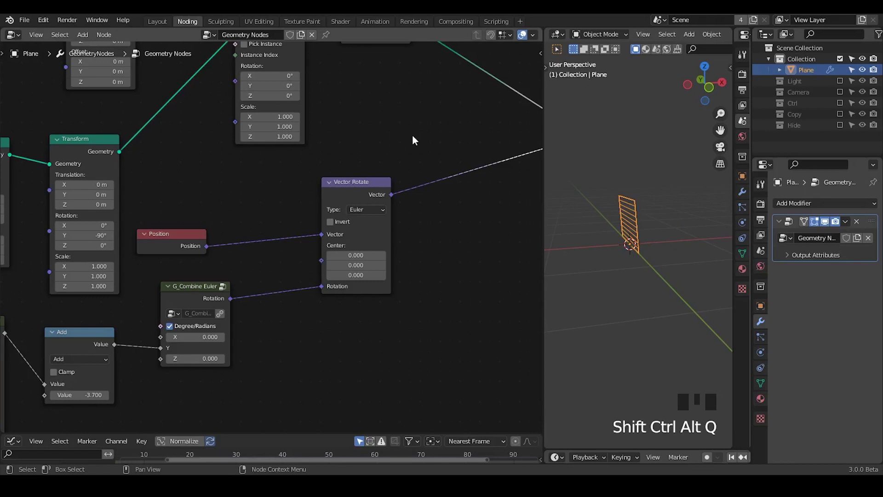
{"action": "middle_click_drag", "start_coordinate": [412, 134], "coordinate": [335, 244]}
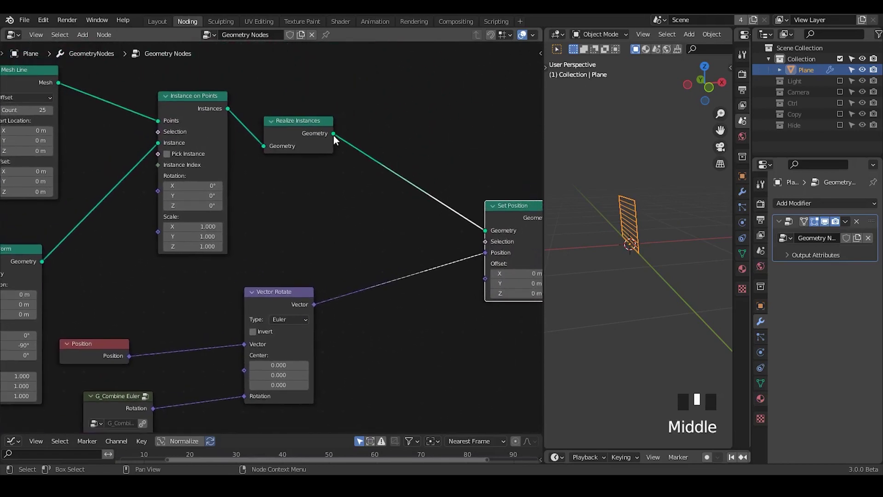
{"action": "mouse_move", "coordinate": [334, 135]}
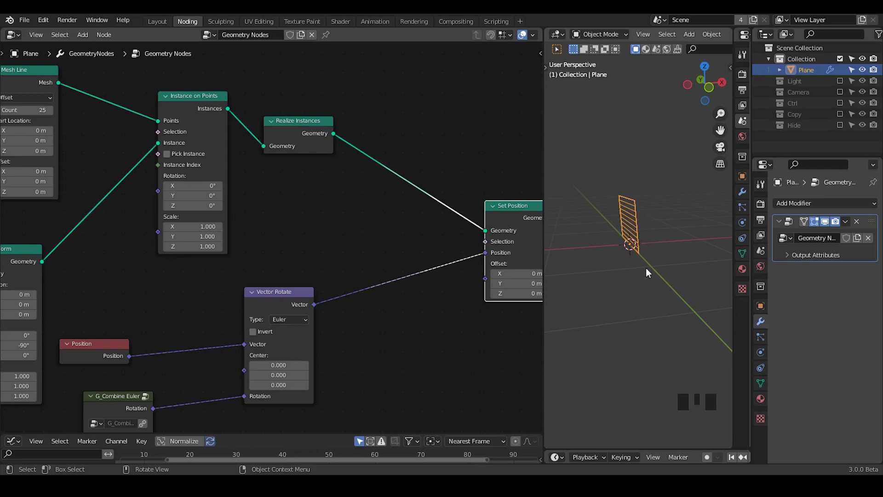
Step: Move Vector Rotate, G_Combine Euler and Position closer to Set Position to free space before them
{"action": "middle_click_drag", "start_coordinate": [385, 314], "coordinate": [356, 232]}
{"action": "left_click_drag", "start_coordinate": [268, 222], "coordinate": [426, 224]}
{"action": "left_click", "coordinate": [106, 325]}
{"action": "left_click_drag", "start_coordinate": [106, 325], "coordinate": [285, 331]}
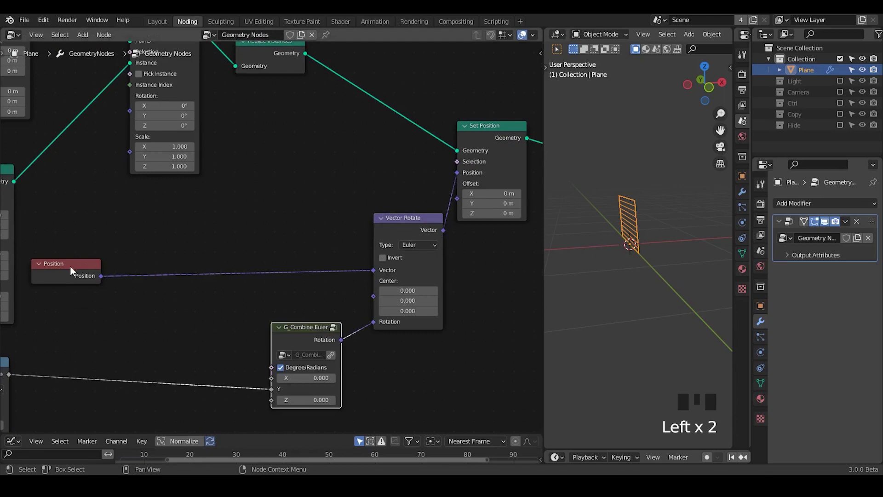
{"action": "left_click_drag", "start_coordinate": [70, 265], "coordinate": [309, 271]}
Step: Add a G_Index Converge node in the free space below Instance on Points
{"action": "key", "text": "ctrl+a"}
{"action": "type", "text": "index"}
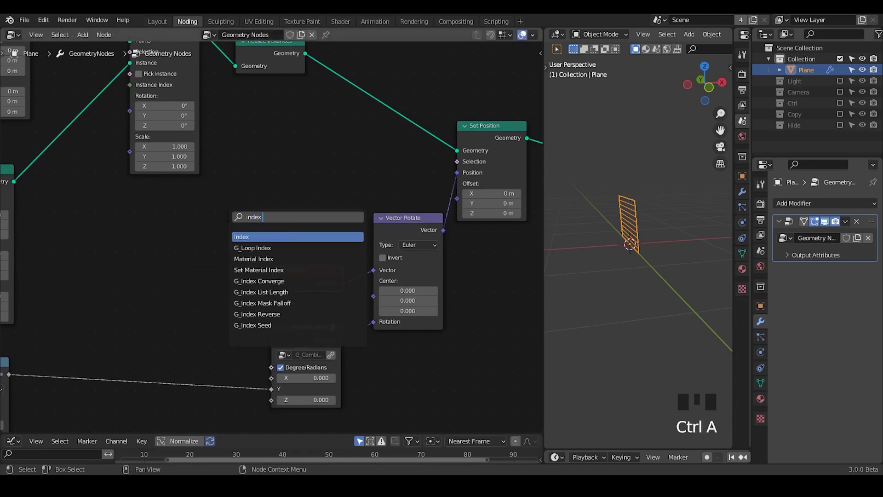
{"action": "type", "text": " con"}
{"action": "key", "text": "Return"}
{"action": "left_click", "coordinate": [107, 195]}
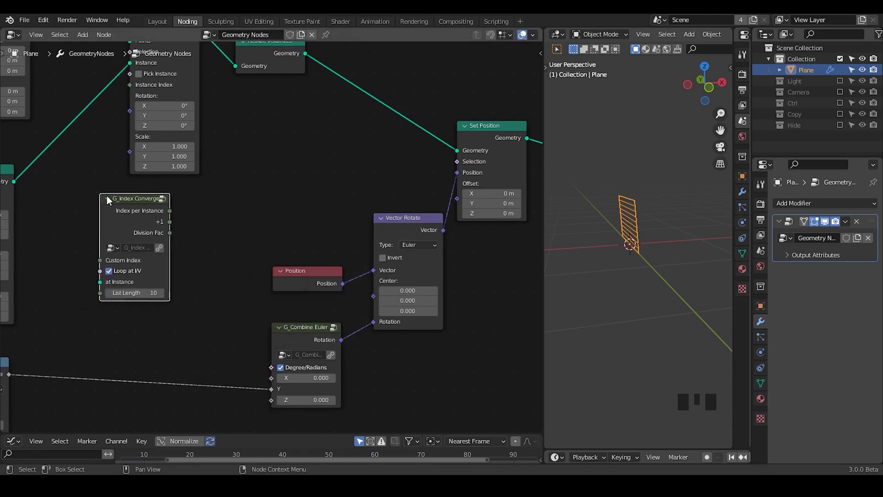
Step: Add a Transfer Attribute node below Realize Instances and set its mapping to Index
{"action": "middle_click_drag", "start_coordinate": [197, 176], "coordinate": [278, 188]}
{"action": "key", "text": "ctrl+a"}
{"action": "type", "text": "transfer"}
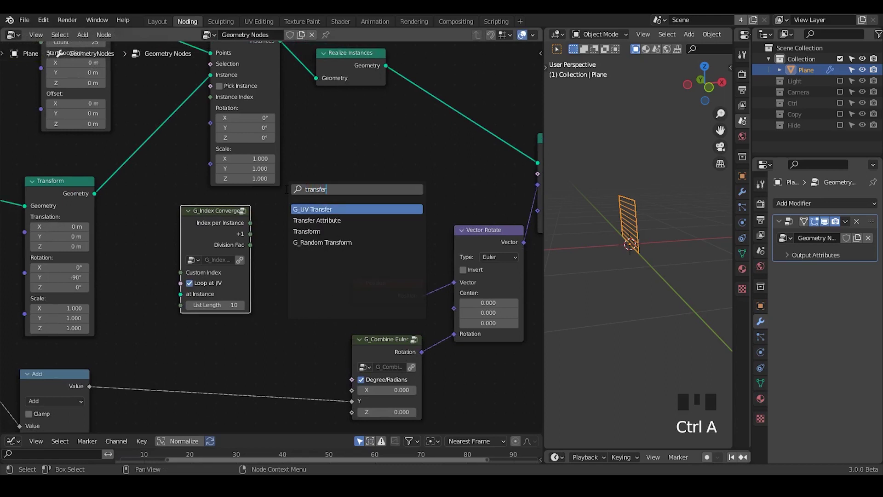
{"action": "key", "text": "Down"}
{"action": "key", "text": "Return"}
{"action": "left_click", "coordinate": [366, 194]}
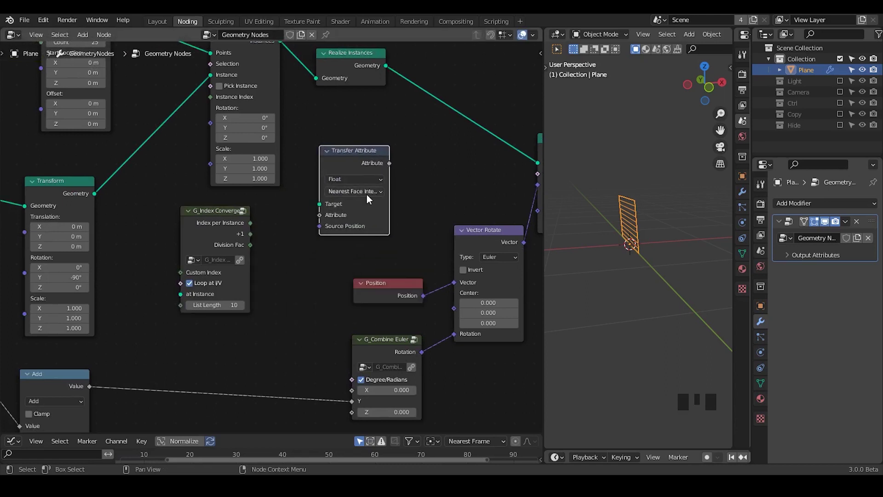
{"action": "left_click", "coordinate": [366, 194]}
{"action": "left_click", "coordinate": [352, 225]}
Step: Move the G_Index Converge node lower and shift the second Transform node slightly toward the first one
{"action": "left_click_drag", "start_coordinate": [204, 220], "coordinate": [198, 251]}
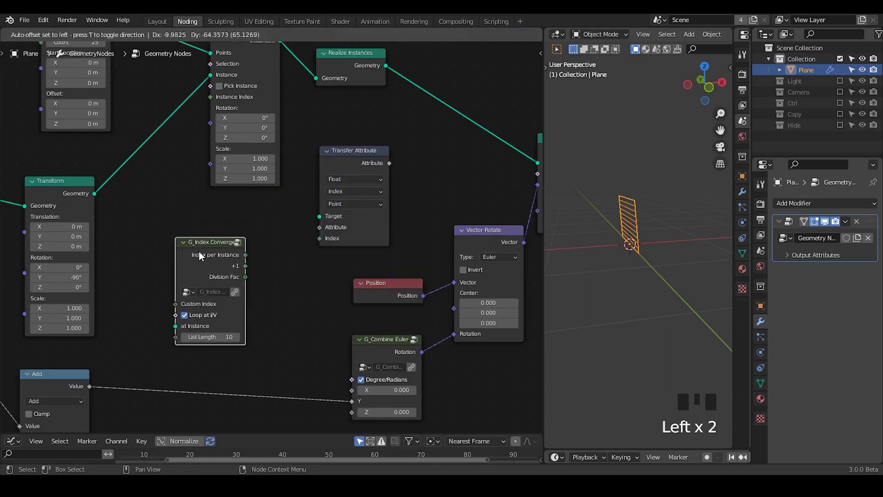
{"action": "middle_click_drag", "start_coordinate": [199, 252], "coordinate": [239, 232]}
{"action": "left_click_drag", "start_coordinate": [115, 184], "coordinate": [100, 177]}
{"action": "middle_click_drag", "start_coordinate": [110, 219], "coordinate": [375, 177]}
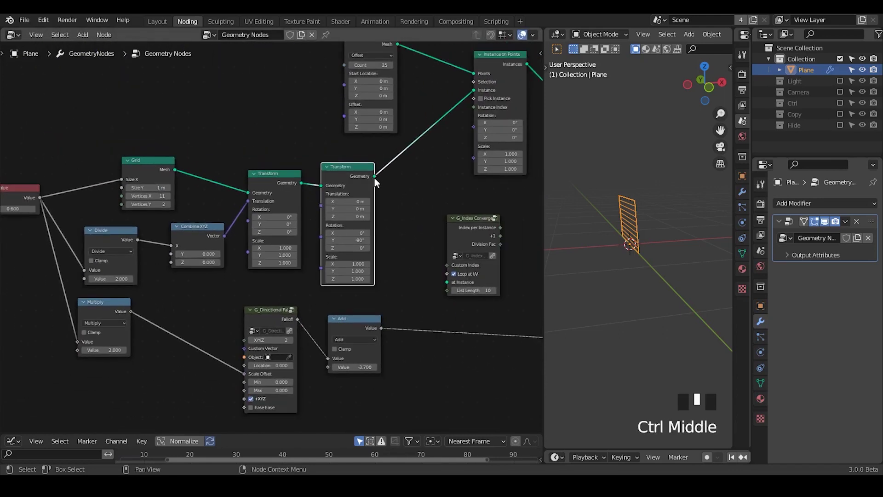
{"action": "key", "text": "d"}
{"action": "left_click_drag", "start_coordinate": [375, 176], "coordinate": [435, 196]}
{"action": "right_click_drag", "start_coordinate": [434, 168], "coordinate": [395, 180]}
{"action": "key", "text": "d"}
{"action": "middle_click_drag", "start_coordinate": [412, 226], "coordinate": [263, 237]}
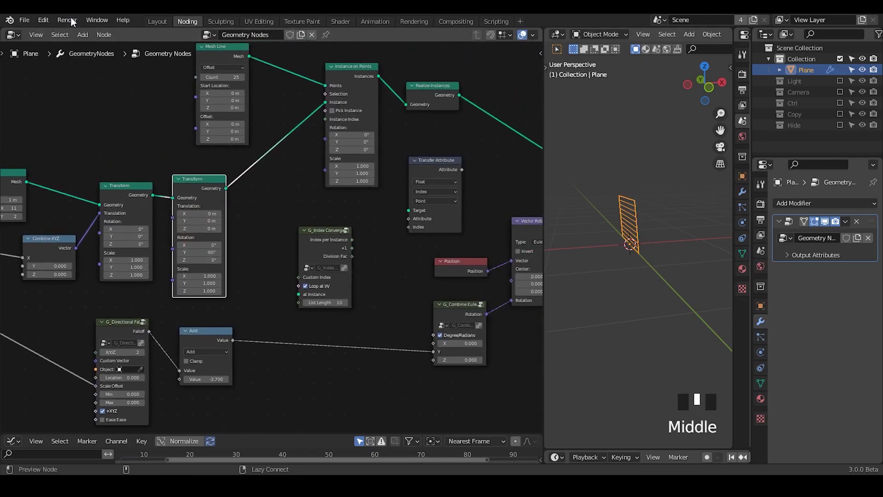
Step: Link the second Transform node's Geometry output to the at Instance input of G_Index Converge
{"action": "left_click", "coordinate": [197, 181], "text": "alt+shift"}
{"action": "middle_click_drag", "start_coordinate": [327, 205], "coordinate": [276, 158]}
{"action": "left_click", "coordinate": [442, 139], "text": "alt+shift"}
{"action": "left_click", "coordinate": [157, 161]}
{"action": "left_click_drag", "start_coordinate": [170, 171], "coordinate": [238, 267]}
{"action": "middle_click_drag", "start_coordinate": [289, 272], "coordinate": [258, 209], "text": "ctrl"}
{"action": "left_click_drag", "start_coordinate": [258, 208], "coordinate": [251, 200]}
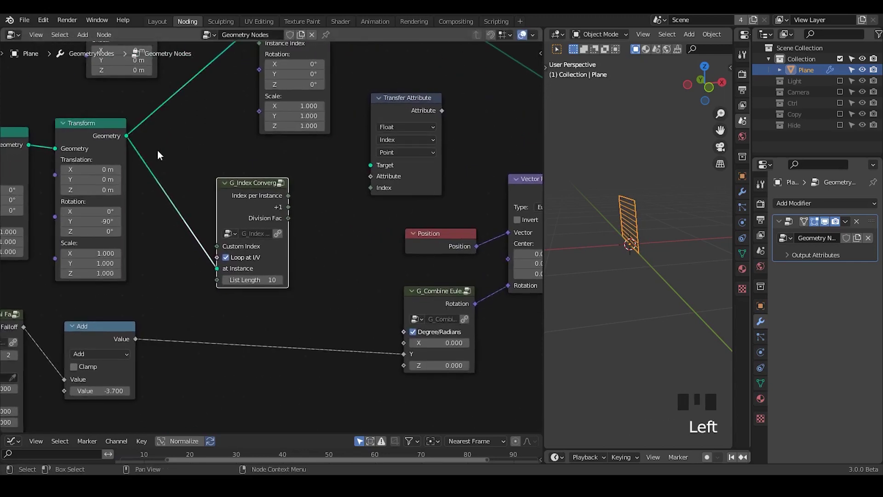
Step: Link Index per Instance from G_Index Converge to Transfer Attribute's Index input, and move G_Index Converge lower
{"action": "middle_click_drag", "start_coordinate": [277, 198], "coordinate": [248, 208]}
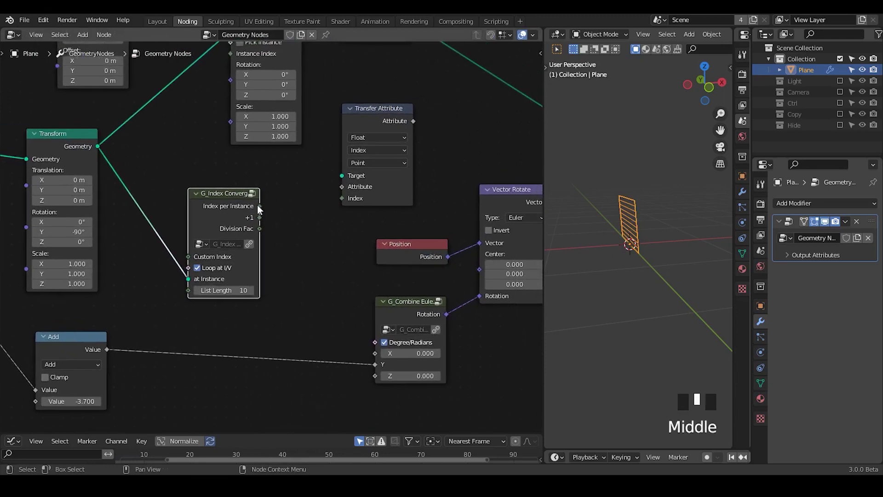
{"action": "left_click_drag", "start_coordinate": [259, 205], "coordinate": [347, 197]}
{"action": "left_click", "coordinate": [204, 206]}
{"action": "left_click_drag", "start_coordinate": [204, 206], "coordinate": [204, 237]}
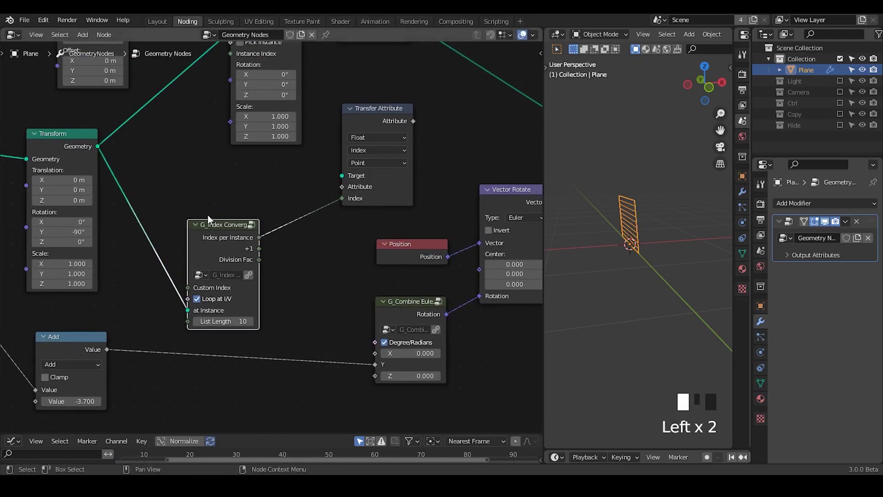
Step: Set Transfer Attribute's data type to Integer and feed its Attribute input from a new Index node
{"action": "left_click", "coordinate": [373, 138]}
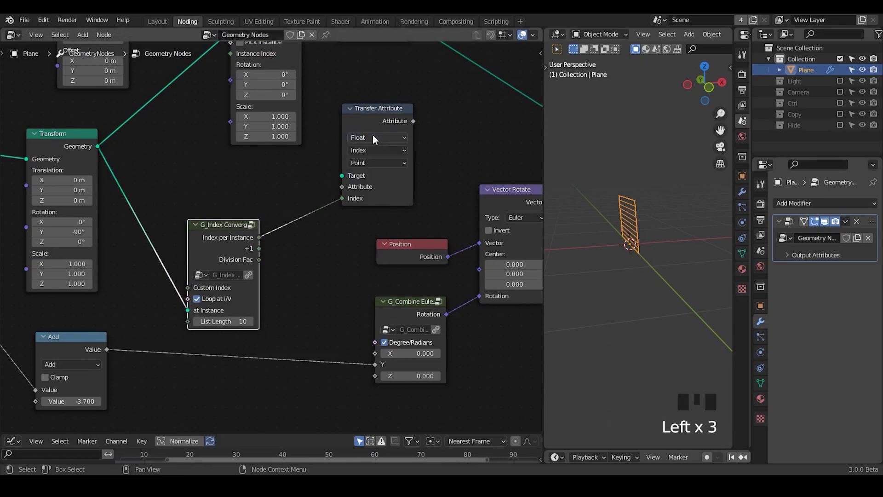
{"action": "left_click_drag", "start_coordinate": [372, 136], "coordinate": [374, 153]}
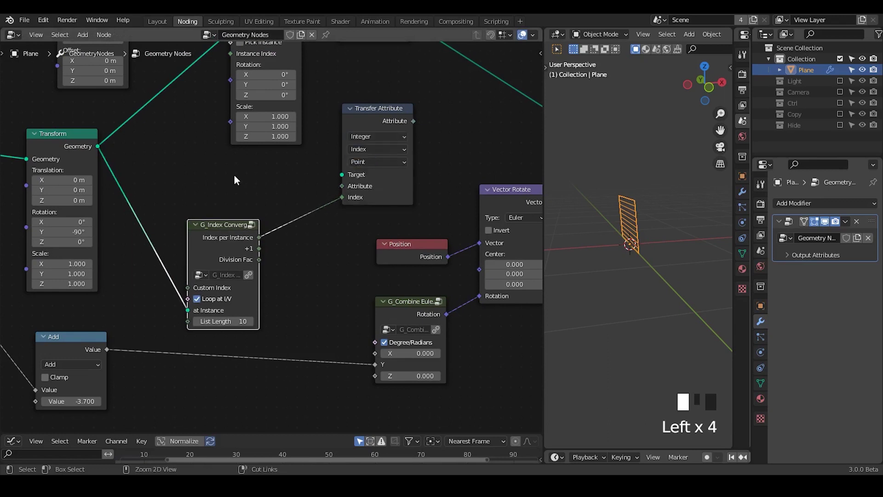
{"action": "key", "text": "ctrl+a"}
{"action": "type", "text": "index"}
{"action": "key", "text": "Return"}
{"action": "left_click", "coordinate": [184, 176]}
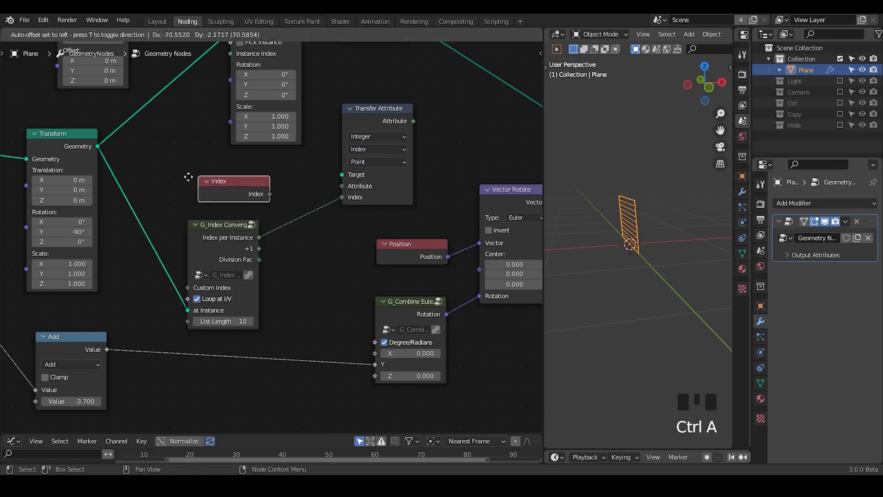
{"action": "left_click_drag", "start_coordinate": [255, 194], "coordinate": [288, 195]}
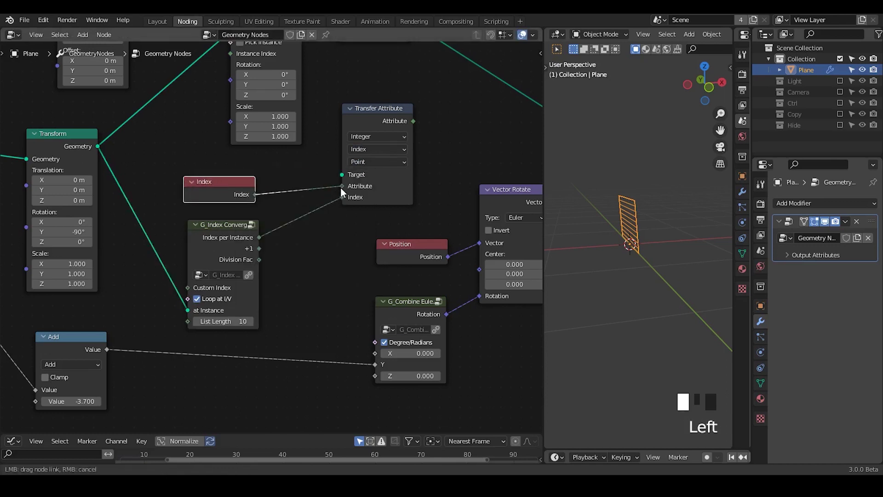
{"action": "left_click_drag", "start_coordinate": [341, 190], "coordinate": [342, 187]}
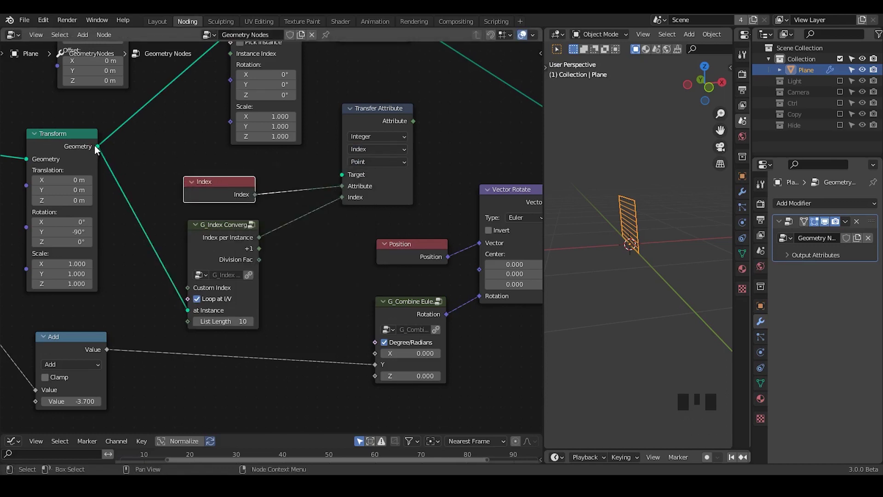
Step: Link the second Transform's Geometry output to Transfer Attribute's Target and shift Transfer Attribute slightly lower
{"action": "left_click_drag", "start_coordinate": [97, 146], "coordinate": [344, 175]}
{"action": "left_click_drag", "start_coordinate": [357, 126], "coordinate": [334, 152]}
{"action": "middle_click_drag", "start_coordinate": [276, 207], "coordinate": [329, 223], "text": "ctrl"}
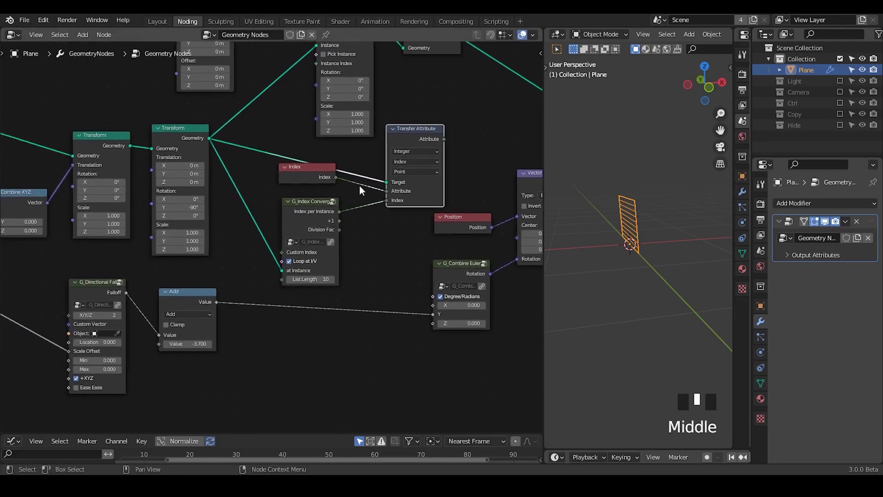
Step: Link Transfer Attribute's output to the Add node's second Value and move Add beside G_Combine Euler
{"action": "left_click_drag", "start_coordinate": [445, 138], "coordinate": [438, 142]}
{"action": "right_click_drag", "start_coordinate": [445, 139], "coordinate": [421, 157]}
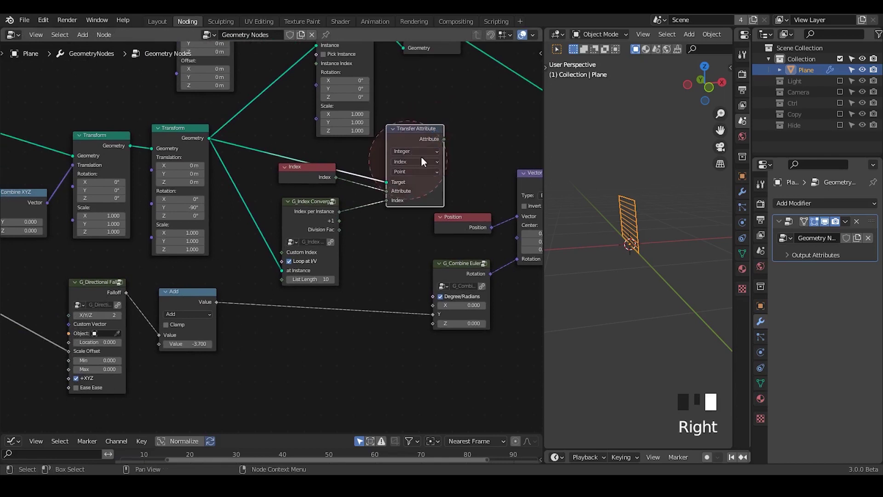
{"action": "mouse_move", "coordinate": [444, 139]}
{"action": "left_mouse_down"}
{"action": "mouse_move", "coordinate": [158, 370]}
{"action": "mouse_move", "coordinate": [164, 344]}
{"action": "left_mouse_up"}
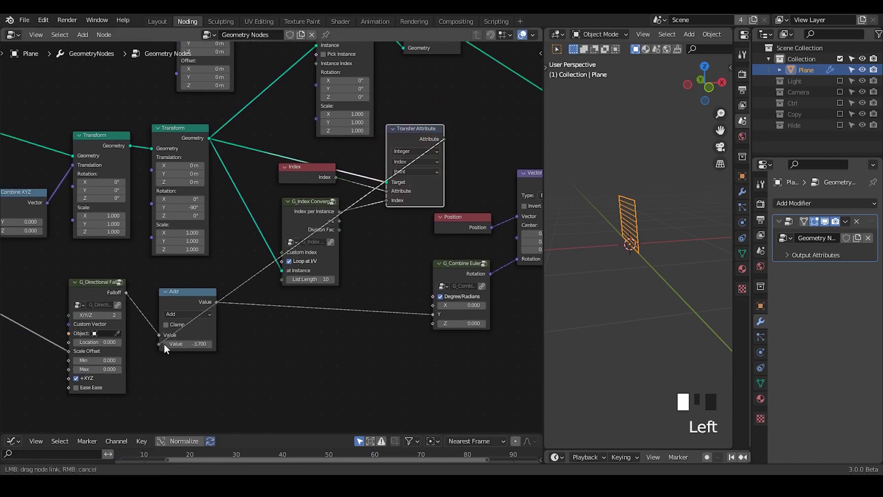
{"action": "left_click_drag", "start_coordinate": [184, 302], "coordinate": [356, 308]}
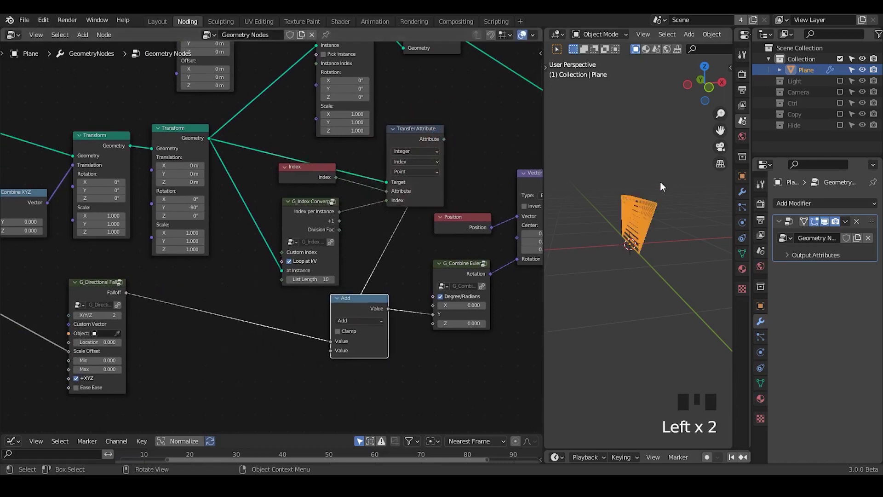
Step: Switch the 3D viewport to solid shading
{"action": "key", "text": "z"}
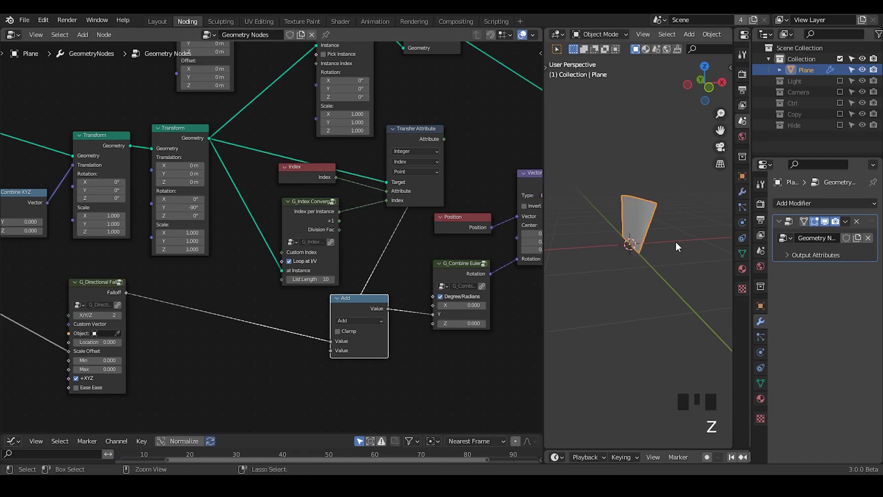
{"action": "mouse_move", "coordinate": [675, 242]}
{"action": "middle_mouse_down", "text": "ctrl"}
{"action": "mouse_move", "coordinate": [669, 197]}
{"action": "mouse_move", "coordinate": [628, 240]}
{"action": "middle_mouse_up", "text": "ctrl"}
{"action": "middle_click_drag", "start_coordinate": [324, 174], "coordinate": [350, 215]}
{"action": "left_click_drag", "start_coordinate": [236, 58], "coordinate": [223, 59]}
Step: Insert a Math node set to Multiply on the link between Transfer Attribute and Add
{"action": "middle_click_drag", "start_coordinate": [336, 189], "coordinate": [373, 112]}
{"action": "key", "text": "ctrl+a"}
{"action": "type", "text": "a"}
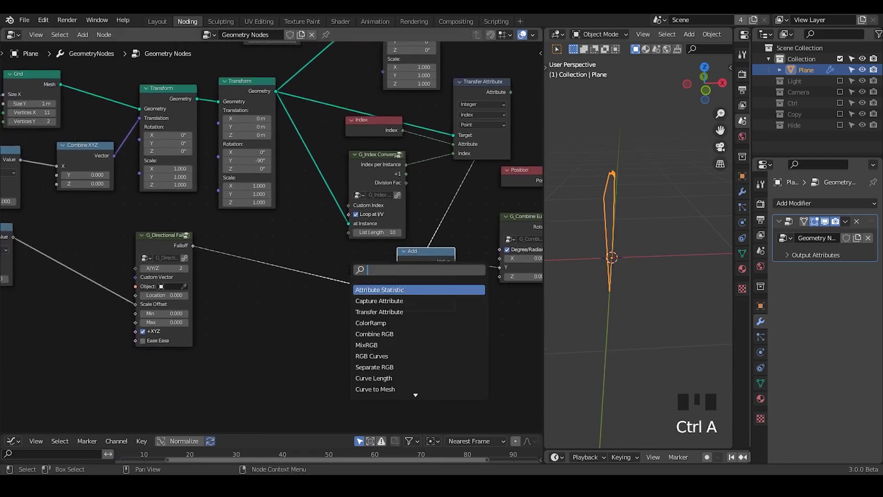
{"action": "key", "text": "BackSpace"}
{"action": "type", "text": "mat"}
{"action": "key", "text": "Return"}
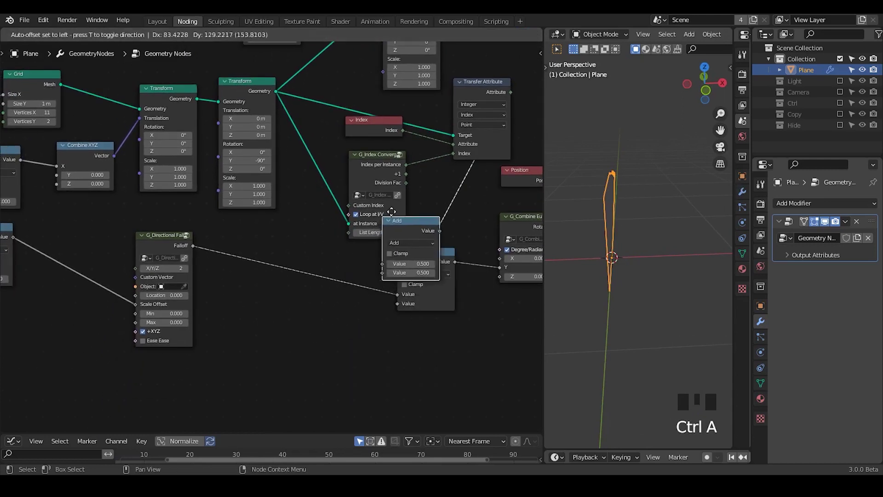
{"action": "left_click", "coordinate": [416, 203]}
{"action": "left_click", "coordinate": [333, 228]}
{"action": "left_click", "coordinate": [338, 267]}
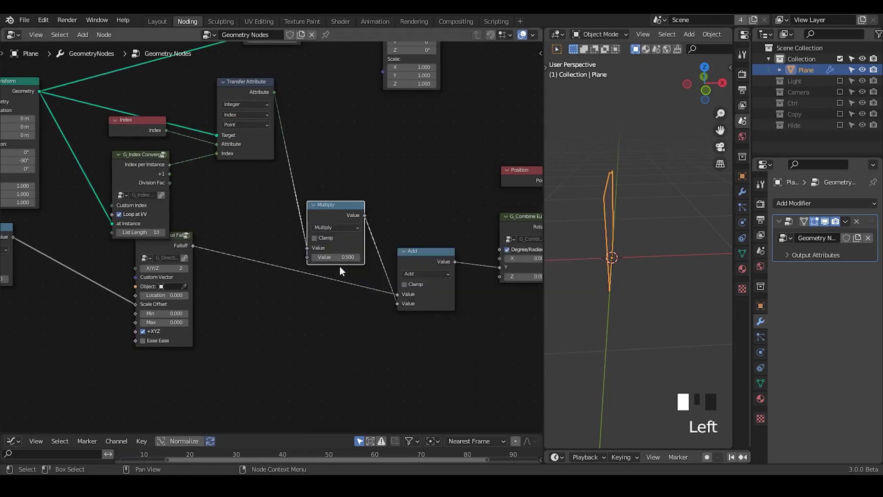
Step: Set the Multiply node's value to 45.7 and inspect the rotated instances in the 3D viewport
{"action": "left_click_drag", "start_coordinate": [335, 257], "coordinate": [354, 256]}
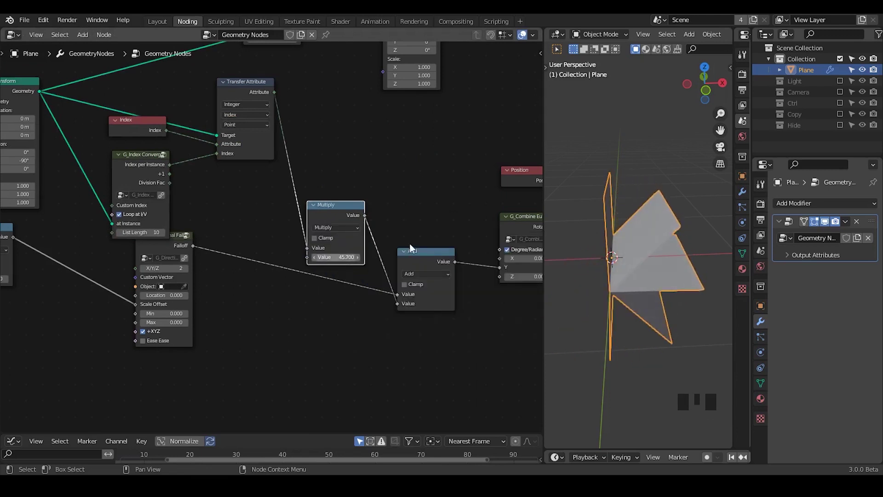
{"action": "middle_click_drag", "start_coordinate": [602, 285], "coordinate": [618, 263]}
{"action": "middle_click_drag", "start_coordinate": [624, 208], "coordinate": [636, 214]}
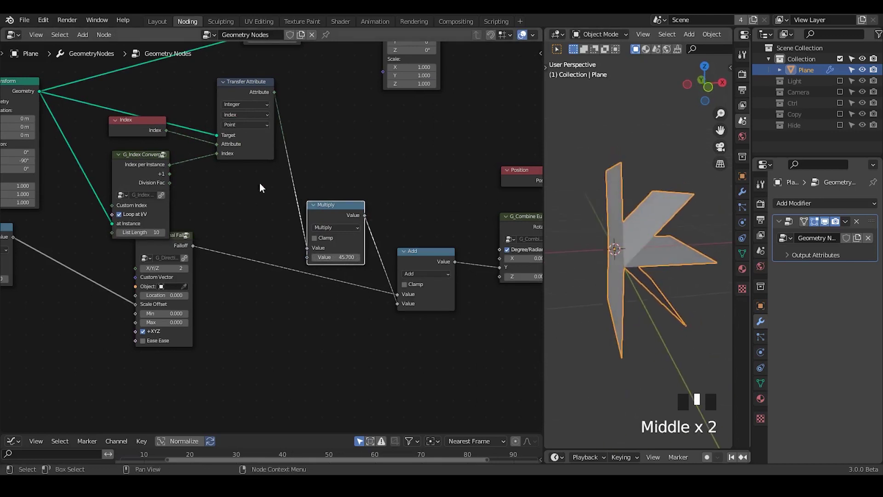
Step: Replace the Transfer Attribute link into Multiply with a link from a duplicate of the Index node
{"action": "left_click", "coordinate": [141, 126]}
{"action": "key", "text": "shift+d"}
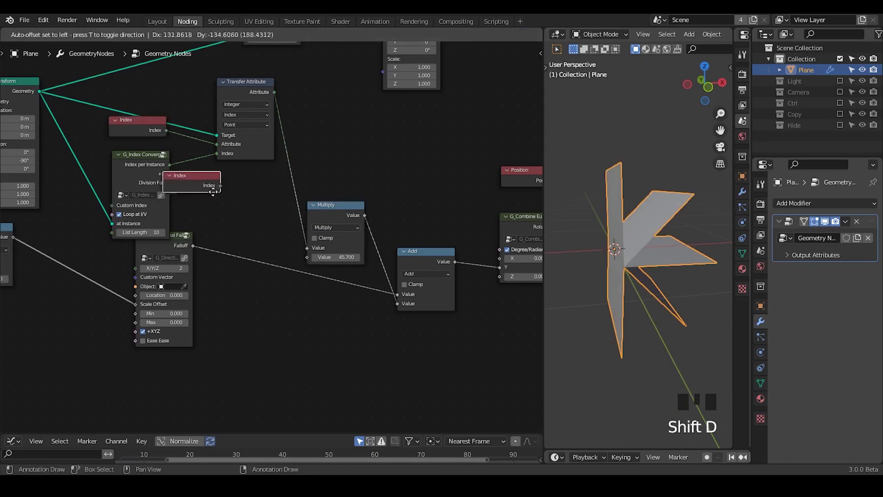
{"action": "left_click", "coordinate": [243, 207]}
{"action": "right_click_drag", "start_coordinate": [309, 170], "coordinate": [256, 204], "text": "ctrl"}
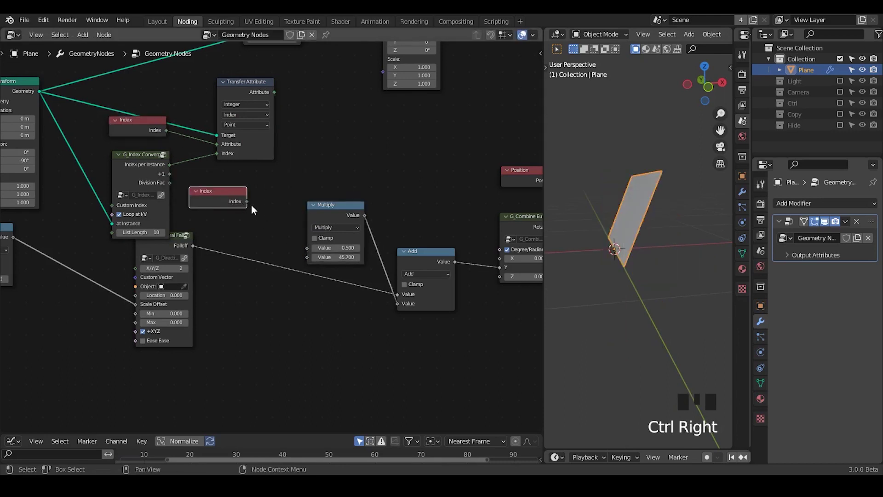
{"action": "left_click_drag", "start_coordinate": [247, 202], "coordinate": [145, 256]}
Step: Set the value of the Multiply node driven by the duplicated Index to 2
{"action": "left_click", "coordinate": [340, 252]}
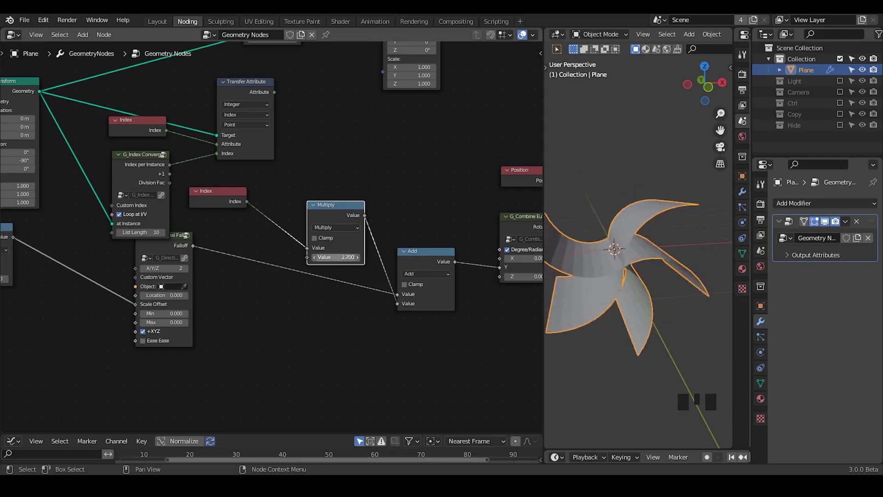
{"action": "left_click", "coordinate": [340, 257]}
{"action": "type", "text": "2"}
{"action": "key", "text": "Return"}
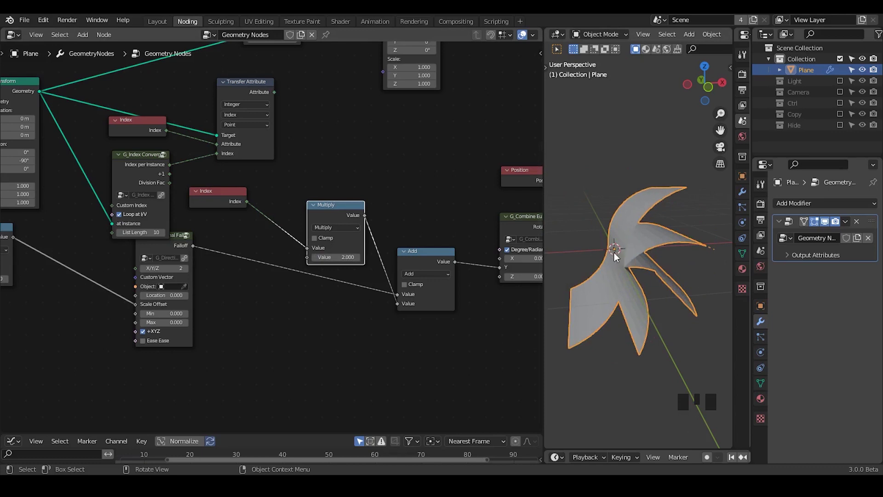
{"action": "left_click_drag", "start_coordinate": [611, 244], "coordinate": [615, 251]}
{"action": "left_click_drag", "start_coordinate": [658, 180], "coordinate": [667, 190]}
{"action": "left_click_drag", "start_coordinate": [668, 180], "coordinate": [649, 202]}
{"action": "mouse_move", "coordinate": [661, 185]}
{"action": "right_mouse_down"}
{"action": "mouse_move", "coordinate": [626, 216]}
{"action": "mouse_move", "coordinate": [618, 253]}
{"action": "right_mouse_up"}
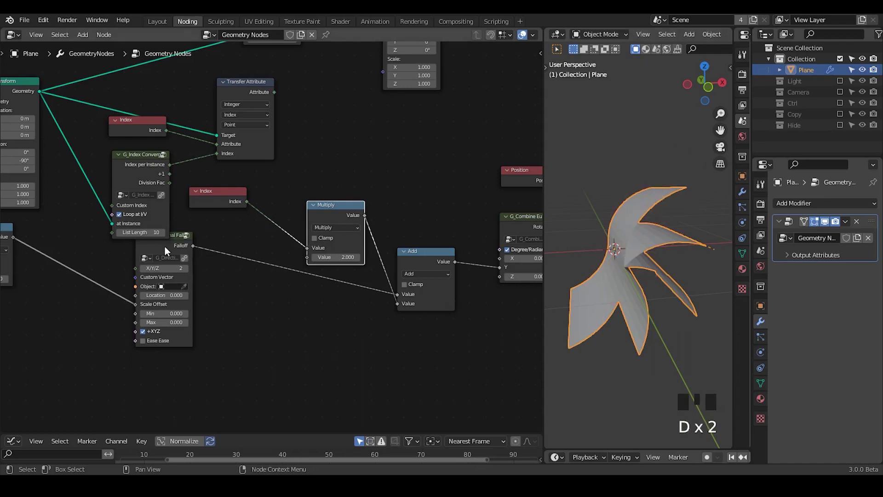
Step: Move G_Directional Falloff clear of G_Index Converge and link Transfer Attribute directly to Add's second Value
{"action": "left_click_drag", "start_coordinate": [165, 249], "coordinate": [249, 277]}
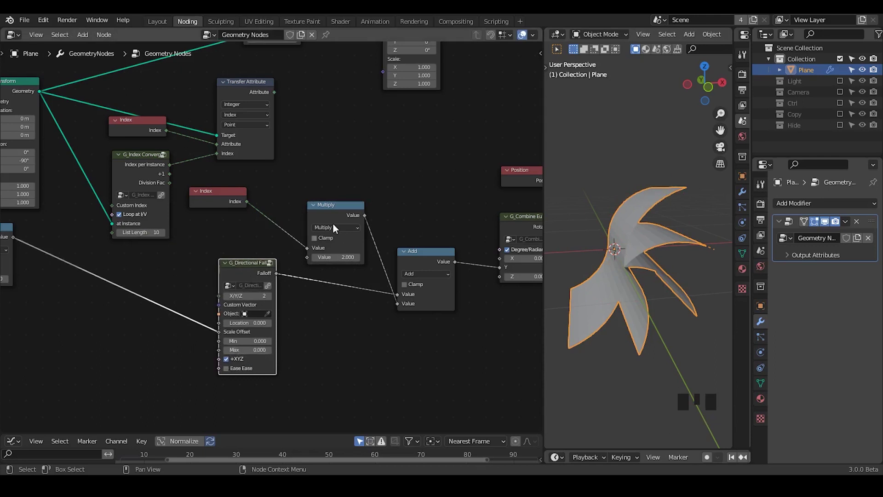
{"action": "left_click_drag", "start_coordinate": [274, 91], "coordinate": [398, 303]}
Step: Delete the Multiply node and the duplicated Index node
{"action": "left_click_drag", "start_coordinate": [345, 213], "coordinate": [276, 184]}
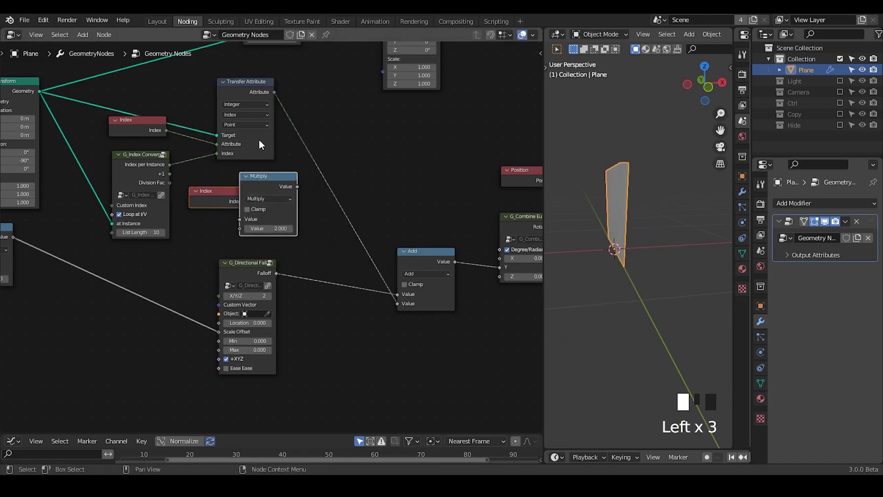
{"action": "key", "text": "x"}
Step: Move Transfer Attribute away from the Index node, then collapse G_Index Converge and place it lower
{"action": "left_click_drag", "start_coordinate": [240, 94], "coordinate": [273, 83]}
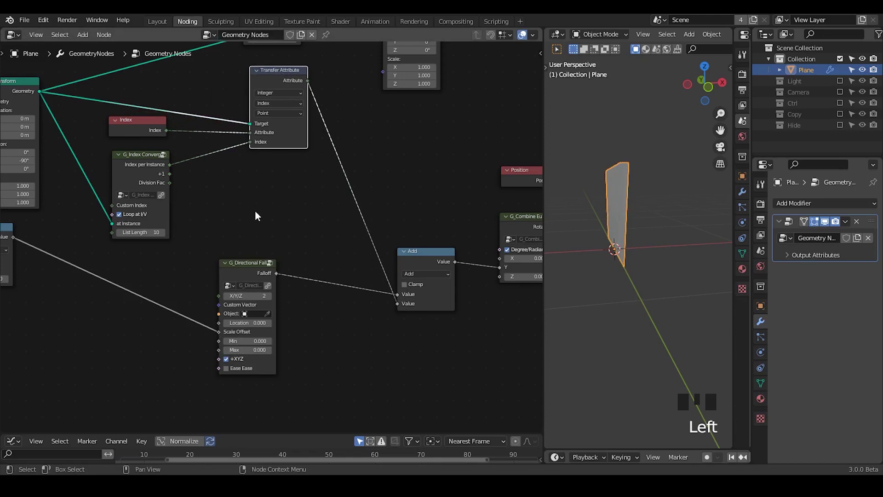
{"action": "middle_click_drag", "start_coordinate": [256, 211], "coordinate": [295, 225]}
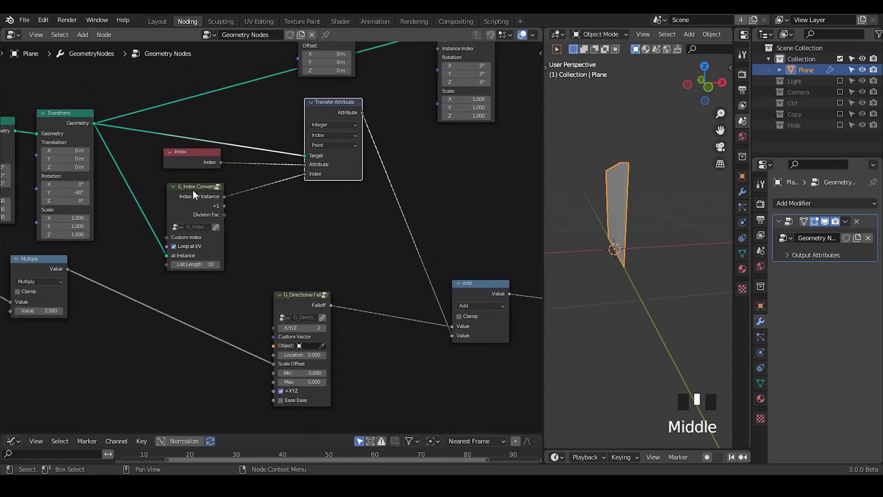
{"action": "left_click", "coordinate": [174, 186]}
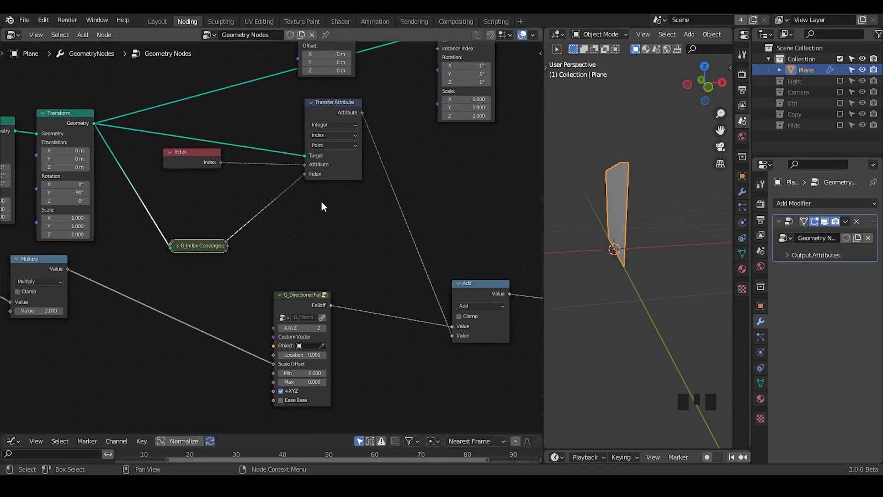
Step: Add a G_Delay Falloff node above the Add node
{"action": "key", "text": "ctrl+a"}
{"action": "type", "text": "dela"}
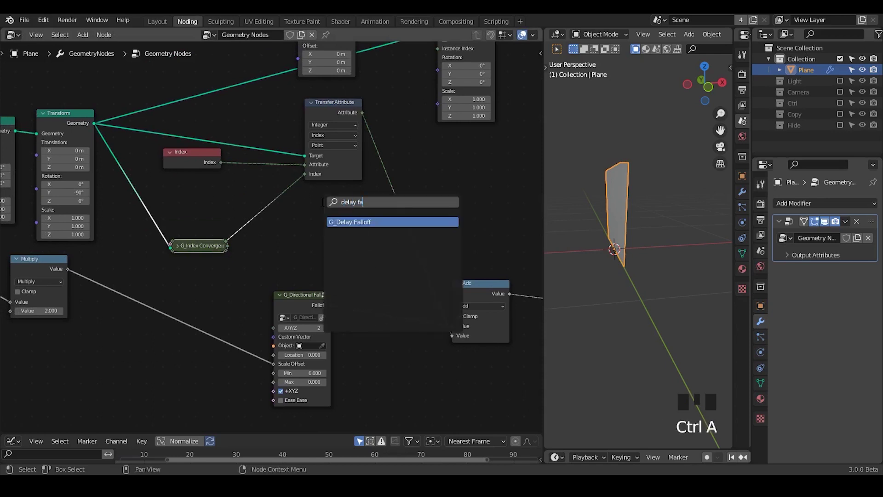
{"action": "key", "text": "Return"}
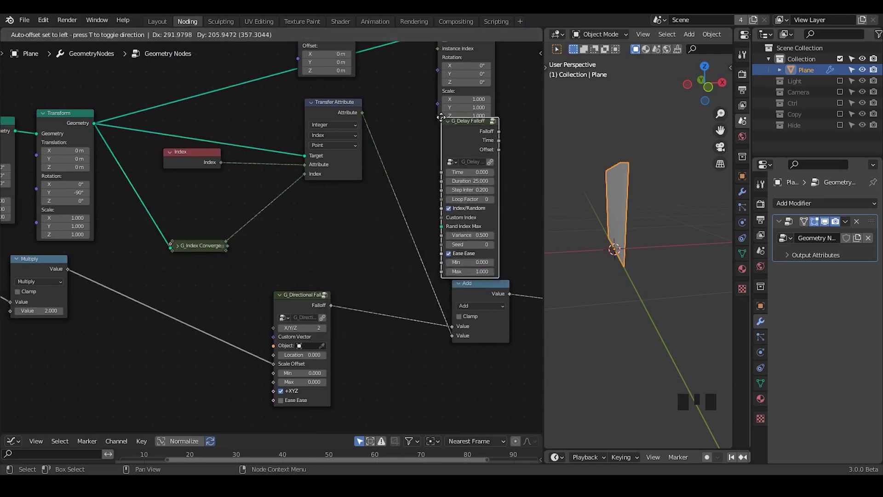
{"action": "left_click", "coordinate": [440, 124]}
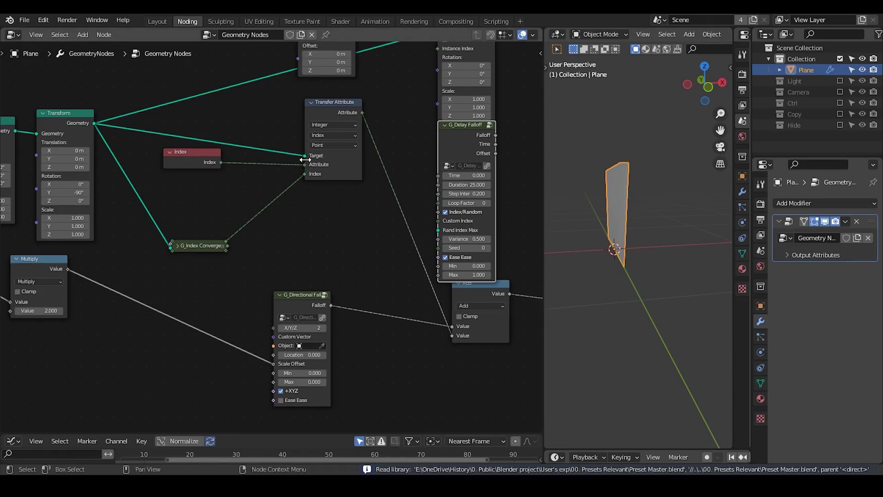
Step: Set Transfer Attribute's data type to Float and delete the Index node feeding its Attribute input
{"action": "left_click", "coordinate": [323, 124]}
{"action": "left_click", "coordinate": [322, 135]}
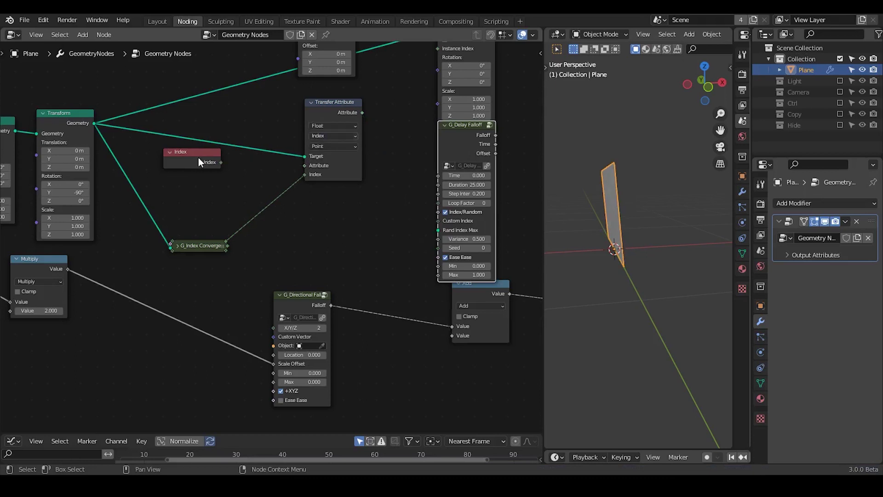
{"action": "left_click", "coordinate": [198, 157]}
{"action": "key", "text": "x"}
Step: Link G_Delay Falloff's Falloff output to Transfer Attribute's Attribute input and arrange it between G_Index Converge and Transfer Attribute
{"action": "left_click_drag", "start_coordinate": [205, 236], "coordinate": [205, 146]}
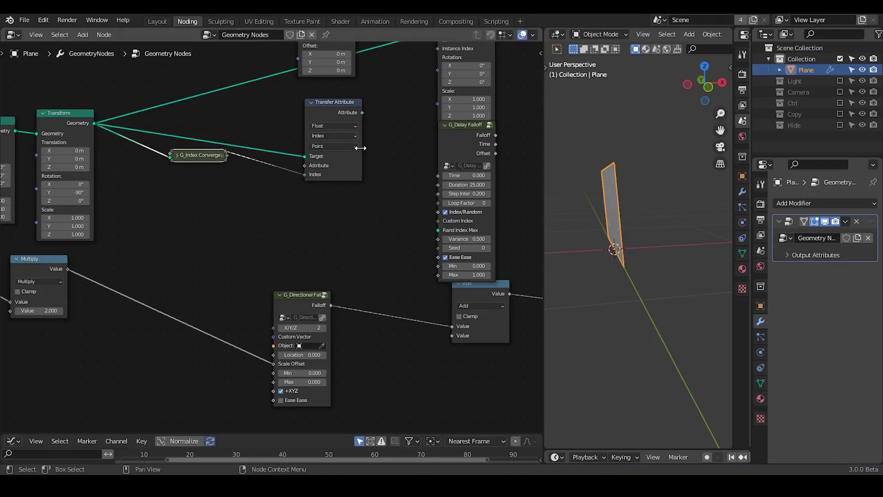
{"action": "left_click_drag", "start_coordinate": [457, 142], "coordinate": [304, 166]}
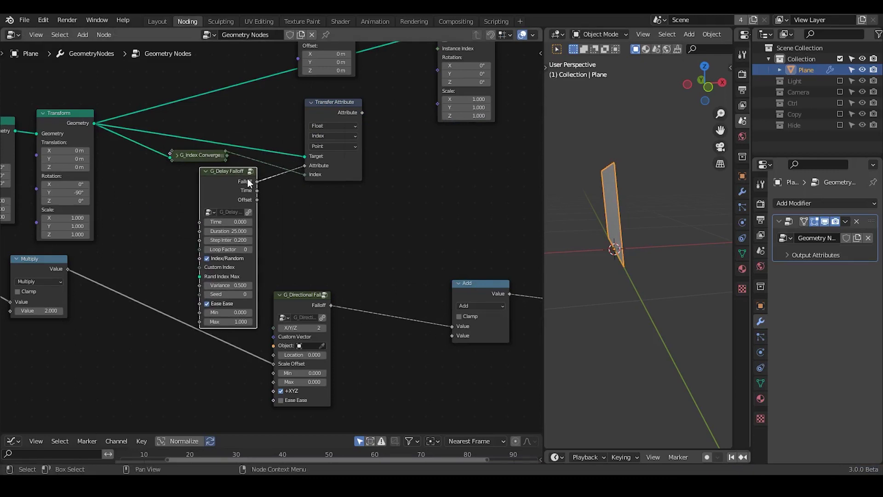
{"action": "left_click_drag", "start_coordinate": [234, 178], "coordinate": [241, 146]}
{"action": "left_click_drag", "start_coordinate": [187, 158], "coordinate": [138, 197]}
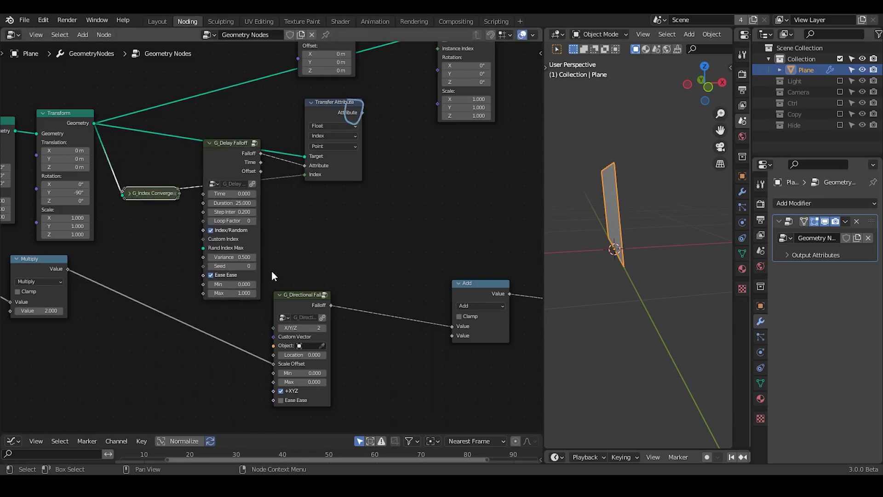
Step: Link Transfer Attribute's Attribute output to the second Value input of the Add node, keeping G_Directional Falloff on the first
{"action": "scroll", "coordinate": [272, 276], "scroll_direction": "up", "scroll_amount": 2}
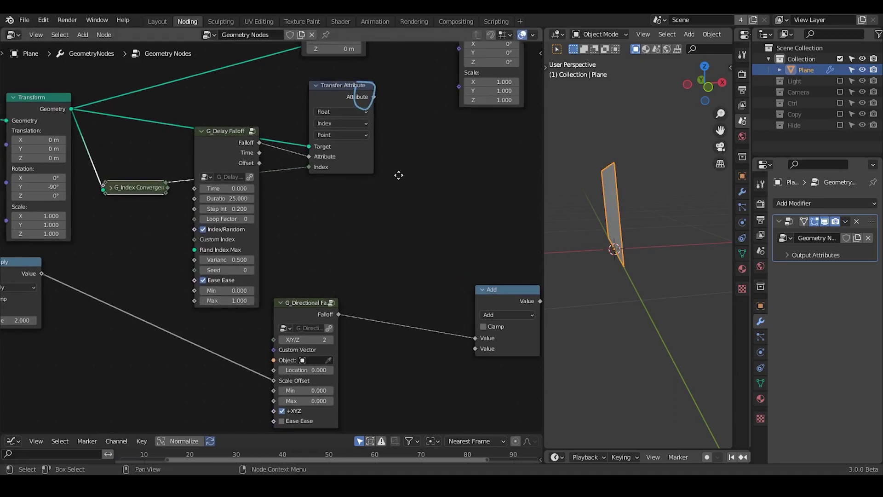
{"action": "middle_click_drag", "start_coordinate": [398, 175], "coordinate": [383, 170]}
{"action": "left_click_drag", "start_coordinate": [297, 298], "coordinate": [302, 296]}
{"action": "middle_click_drag", "start_coordinate": [365, 226], "coordinate": [340, 237]}
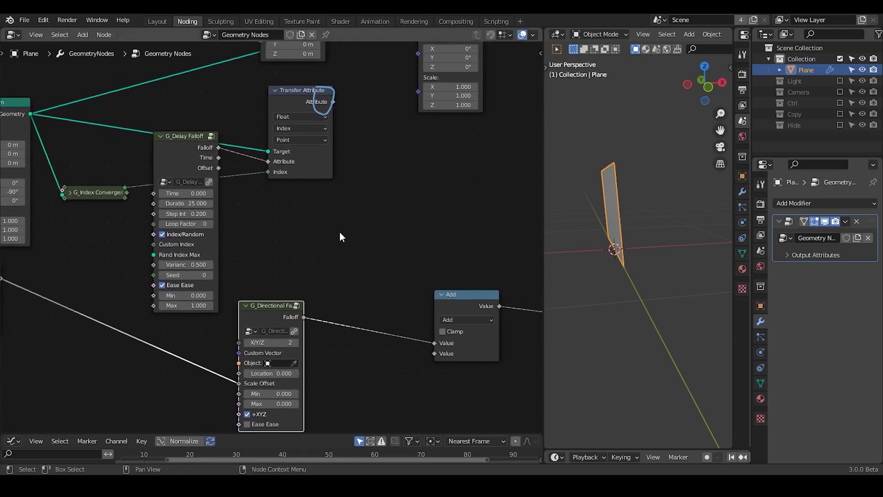
{"action": "left_click_drag", "start_coordinate": [331, 102], "coordinate": [434, 353]}
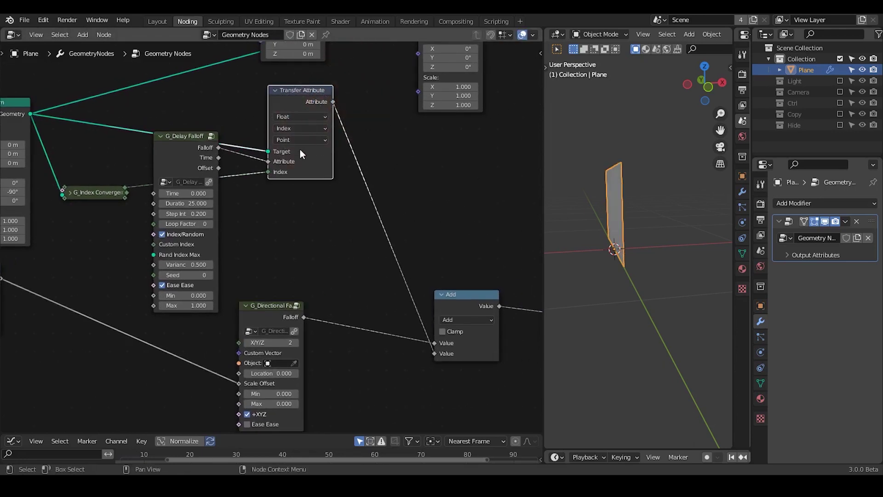
Step: Try higher Time values on G_Delay Falloff and return Time to 0
{"action": "mouse_move", "coordinate": [184, 190]}
{"action": "left_mouse_down"}
{"action": "mouse_move", "coordinate": [216, 190]}
{"action": "mouse_move", "coordinate": [193, 193]}
{"action": "left_mouse_up"}
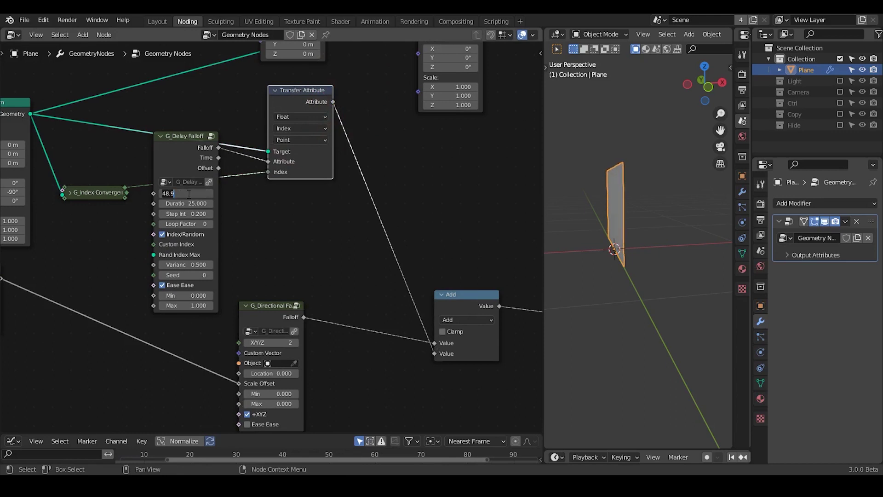
{"action": "type", "text": "0"}
{"action": "key", "text": "Return"}
Step: Insert a G_Mix Float node between Transfer Attribute and Add, with the Attribute output feeding its Fac input
{"action": "key", "text": "shift+a"}
{"action": "type", "text": "smix"}
{"action": "key", "text": "Down"}
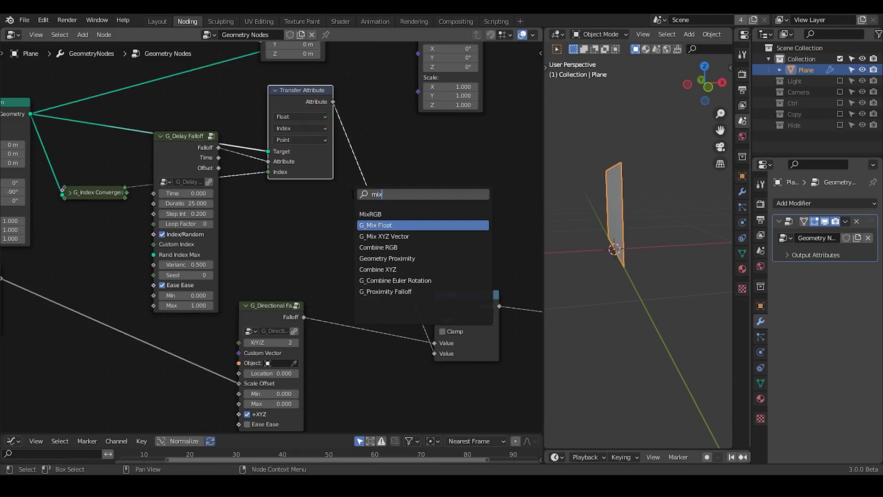
{"action": "key", "text": "Return"}
{"action": "left_click", "coordinate": [354, 195]}
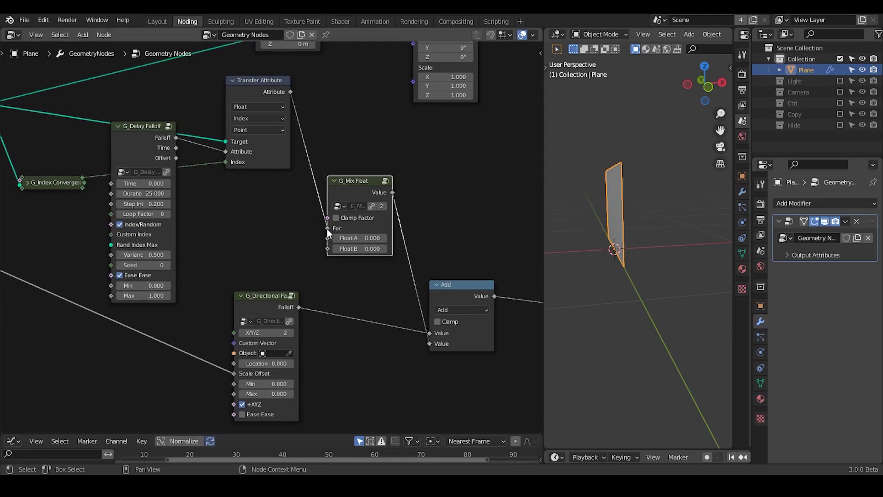
{"action": "left_click_drag", "start_coordinate": [327, 228], "coordinate": [386, 228]}
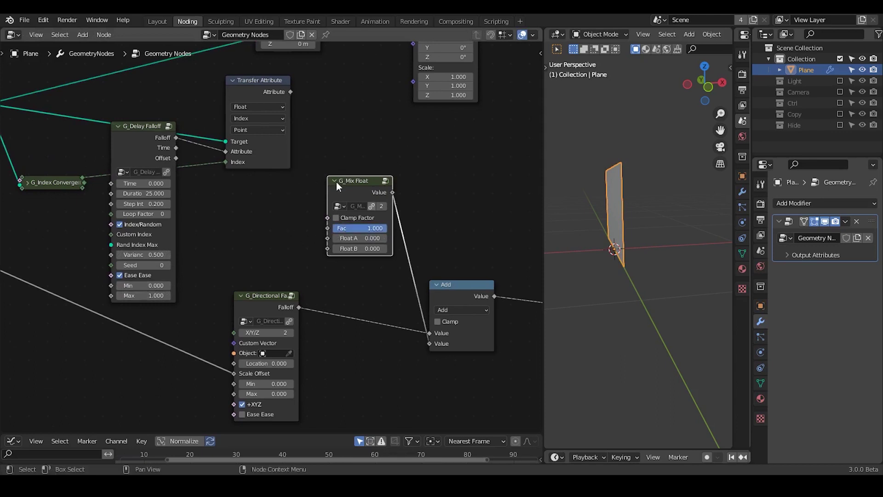
{"action": "left_click_drag", "start_coordinate": [291, 91], "coordinate": [327, 228]}
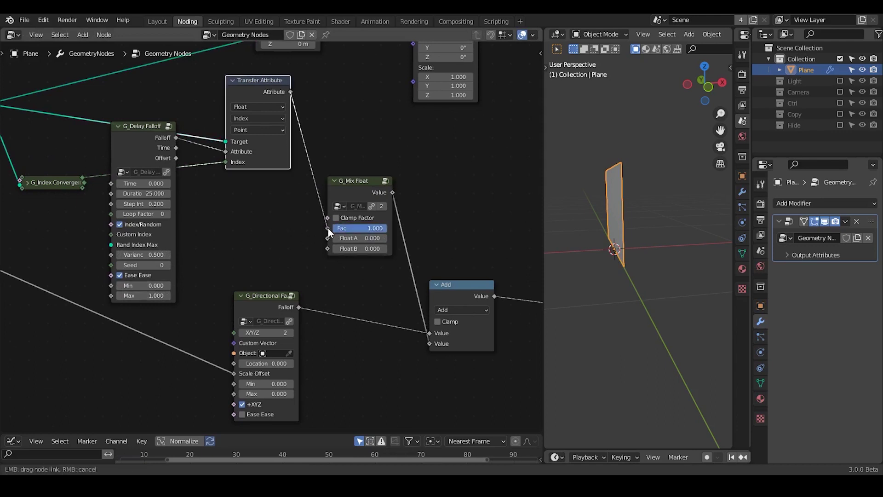
Step: Set G_Mix Float's Float A to -90 and Float B to 90
{"action": "left_click", "coordinate": [365, 239]}
{"action": "type", "text": "-"}
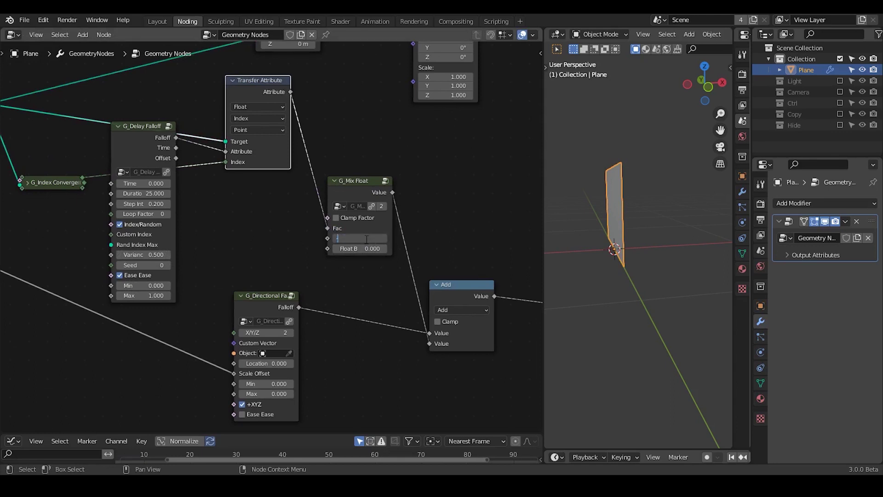
{"action": "type", "text": "90"}
{"action": "key", "text": "Return"}
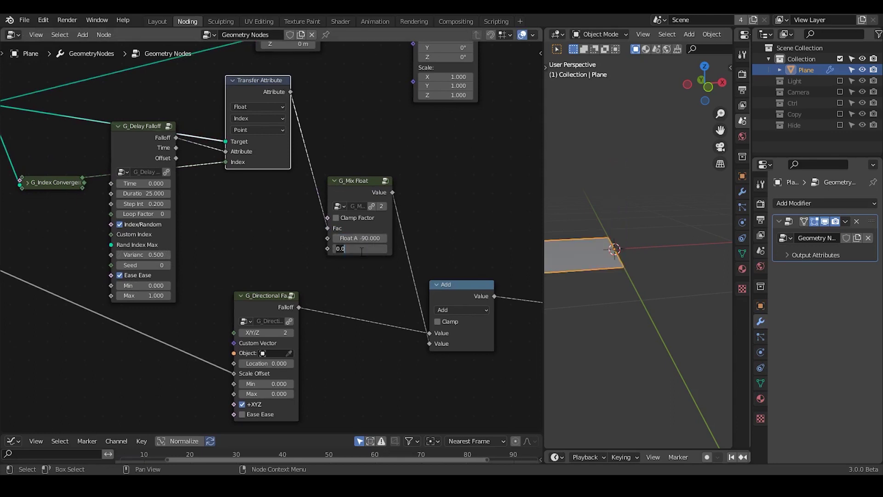
{"action": "key", "text": "Return"}
Step: Adjust G_Delay Falloff to Time 17.4, Duration 27.7 and Step Interval 1.6
{"action": "mouse_move", "coordinate": [143, 183]}
{"action": "left_mouse_down"}
{"action": "mouse_move", "coordinate": [170, 183]}
{"action": "mouse_move", "coordinate": [138, 183]}
{"action": "mouse_move", "coordinate": [147, 183]}
{"action": "left_mouse_up"}
{"action": "middle_click_drag", "start_coordinate": [545, 223], "coordinate": [616, 223]}
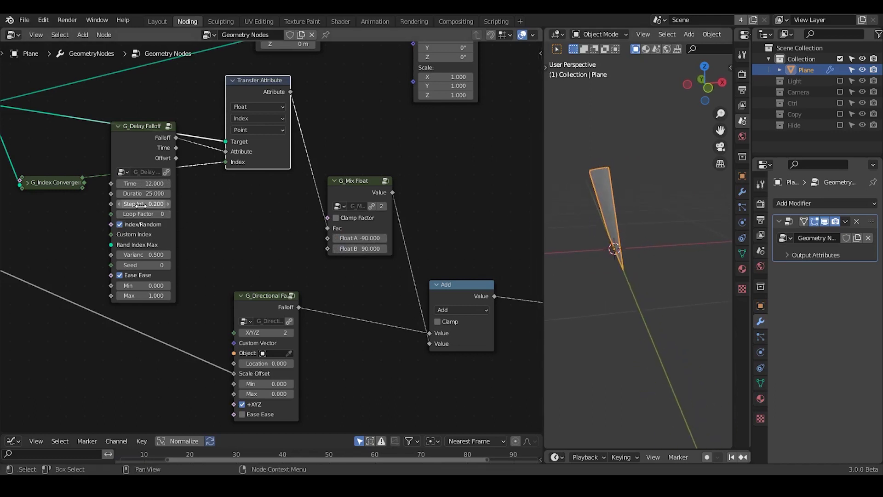
{"action": "left_click_drag", "start_coordinate": [143, 203], "coordinate": [161, 184]}
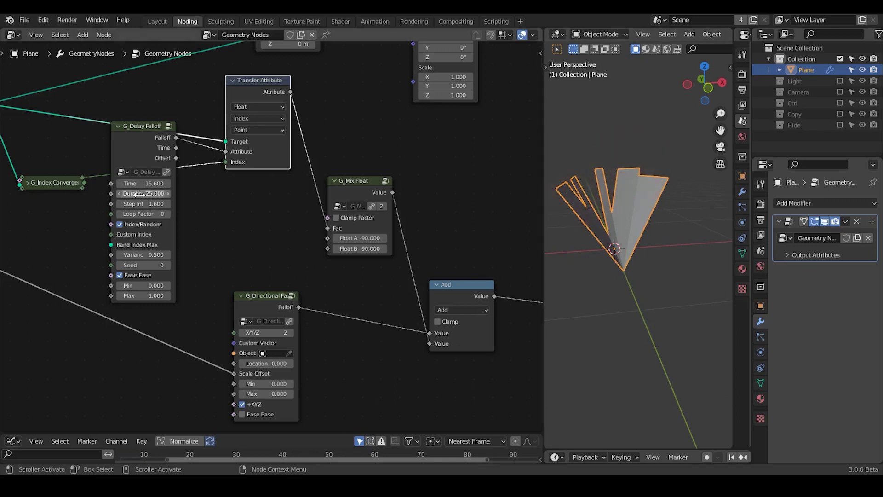
{"action": "mouse_move", "coordinate": [143, 193]}
{"action": "left_mouse_down"}
{"action": "mouse_move", "coordinate": [168, 193]}
{"action": "mouse_move", "coordinate": [154, 193]}
{"action": "left_mouse_up"}
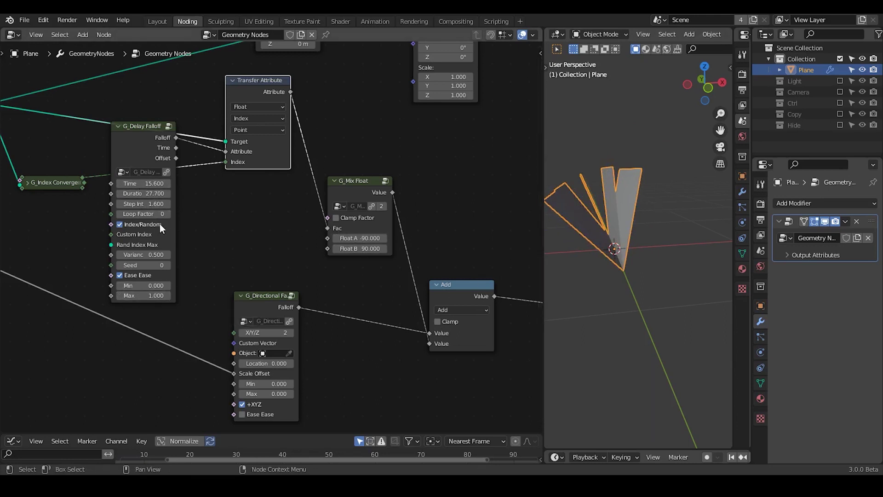
{"action": "mouse_move", "coordinate": [140, 185]}
{"action": "left_mouse_down"}
{"action": "mouse_move", "coordinate": [177, 185]}
{"action": "mouse_move", "coordinate": [154, 185]}
{"action": "left_mouse_up"}
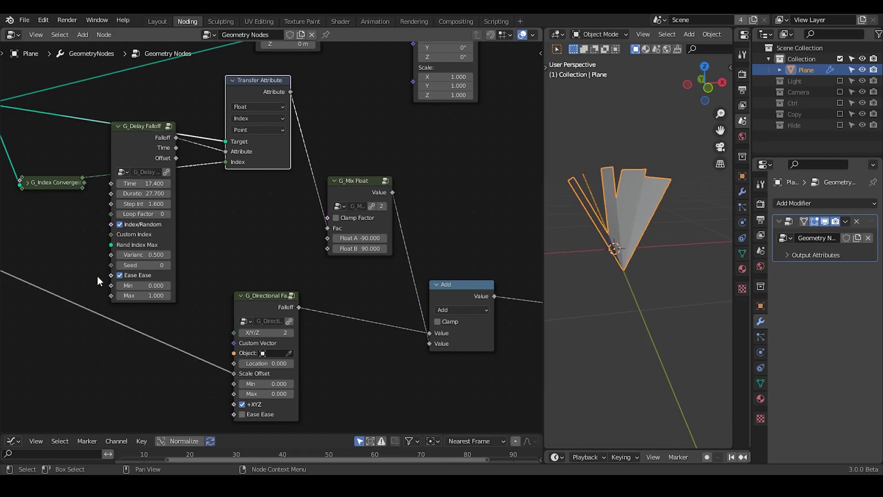
Step: Reset G_Delay Falloff's Variance to 0 and move the node slightly lower
{"action": "middle_click_drag", "start_coordinate": [663, 255], "coordinate": [664, 260]}
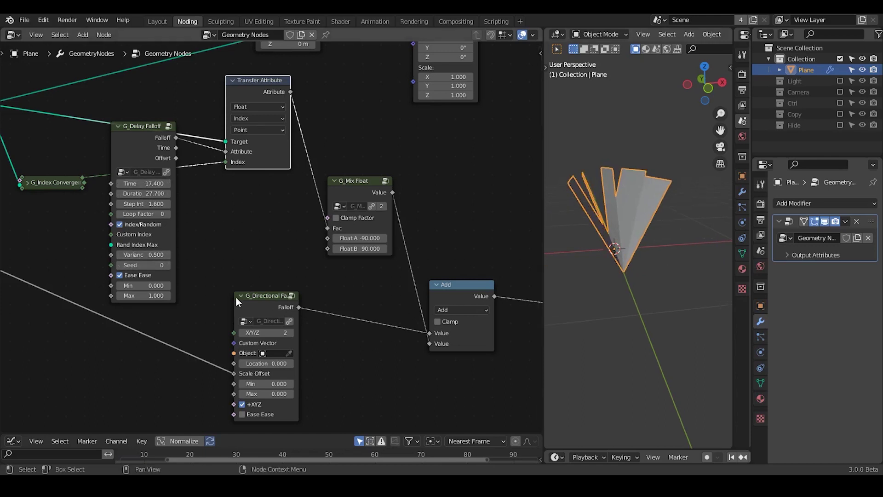
{"action": "key", "text": "BackSpace"}
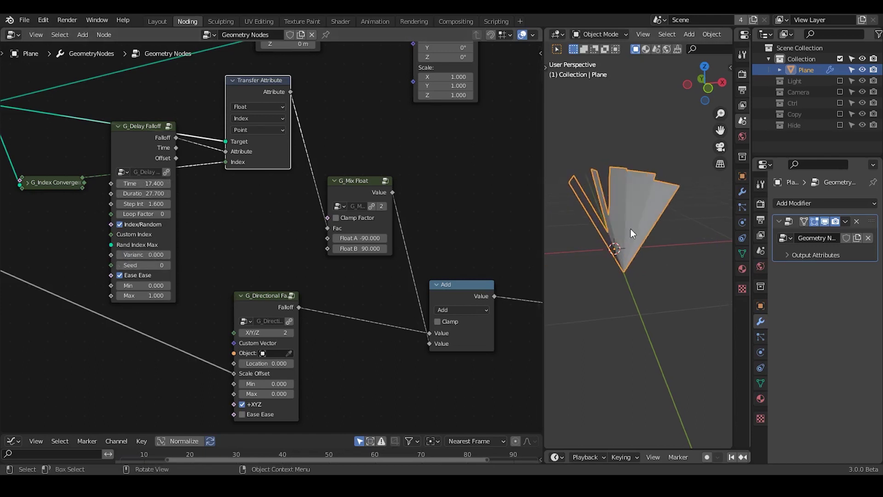
{"action": "middle_click_drag", "start_coordinate": [630, 228], "coordinate": [611, 208]}
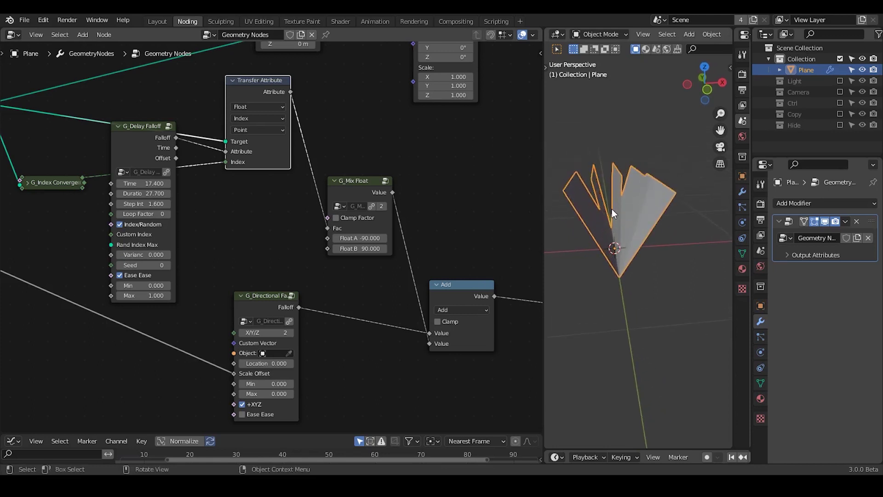
{"action": "left_click_drag", "start_coordinate": [141, 141], "coordinate": [140, 155]}
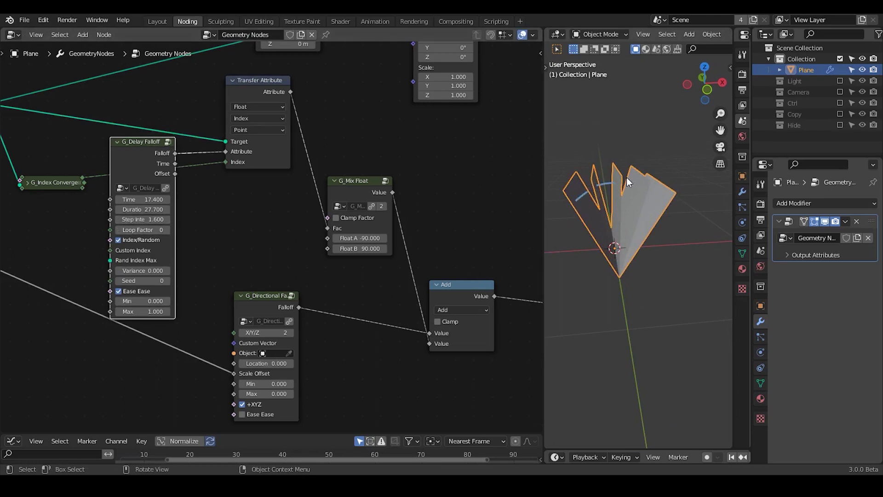
Step: Set G_Delay Falloff's Variance to 0.5 and view the fanned strips from another angle
{"action": "mouse_move", "coordinate": [143, 270]}
{"action": "left_mouse_down"}
{"action": "mouse_move", "coordinate": [154, 270]}
{"action": "mouse_move", "coordinate": [144, 271]}
{"action": "left_mouse_up"}
{"action": "left_click", "coordinate": [144, 271]}
{"action": "type", "text": "0.5"}
{"action": "key", "text": "Return"}
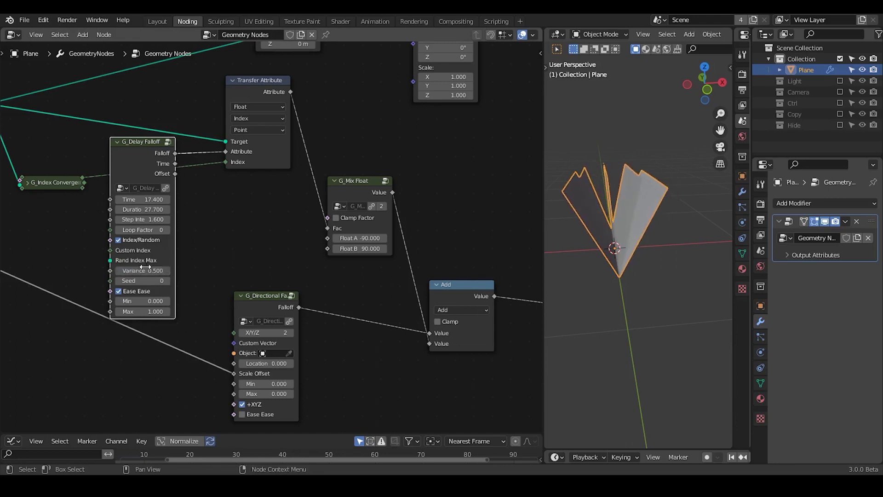
{"action": "middle_click_drag", "start_coordinate": [625, 220], "coordinate": [636, 213]}
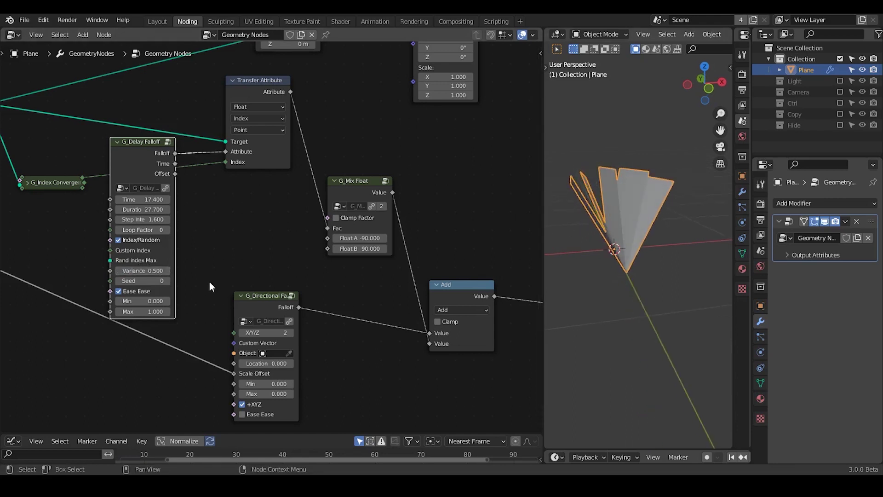
Step: Try a Seed of 56 on G_Delay Falloff and return it to 0
{"action": "left_click_drag", "start_coordinate": [151, 281], "coordinate": [166, 280]}
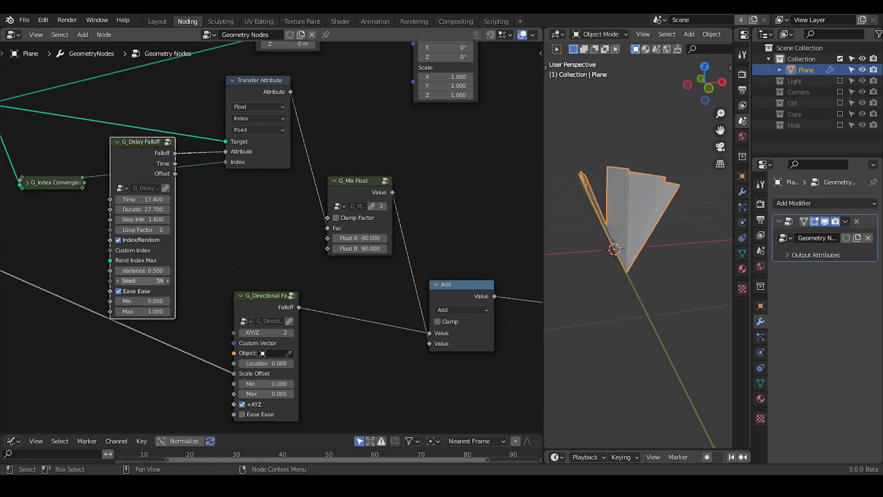
{"action": "double_click", "coordinate": [146, 281]}
{"action": "type", "text": "56"}
{"action": "key", "text": "Return"}
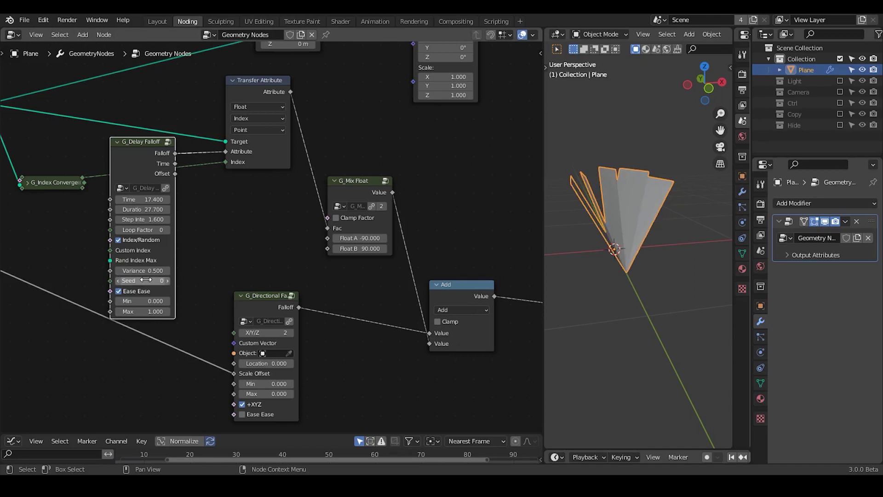
Step: Compare G_Delay Falloff with and without Ease Ease, and leave Ease Ease turned off
{"action": "left_click", "coordinate": [122, 291]}
{"action": "left_click", "coordinate": [122, 292]}
{"action": "left_click", "coordinate": [121, 291]}
{"action": "left_click", "coordinate": [122, 291]}
{"action": "left_click", "coordinate": [122, 292]}
{"action": "left_click", "coordinate": [121, 291]}
{"action": "left_click", "coordinate": [122, 292]}
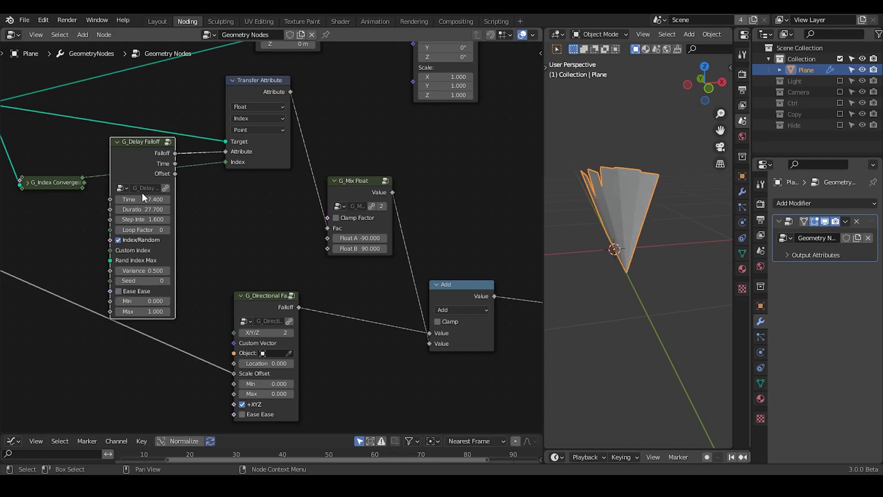
Step: Move G_Directional Falloff nearer to Add and G_Delay Falloff away from Transfer Attribute, and set G_Delay Falloff's Time to 17
{"action": "left_click_drag", "start_coordinate": [268, 288], "coordinate": [336, 282]}
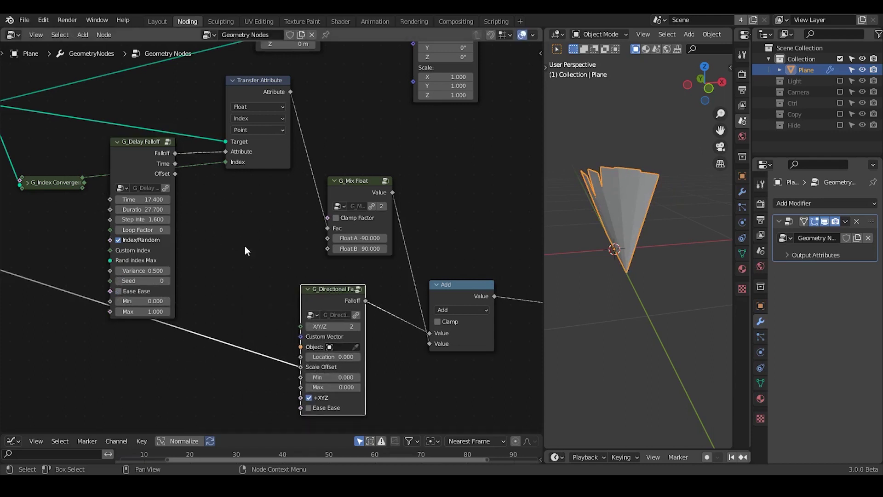
{"action": "middle_click_drag", "start_coordinate": [249, 265], "coordinate": [296, 258]}
{"action": "left_click_drag", "start_coordinate": [190, 154], "coordinate": [161, 153]}
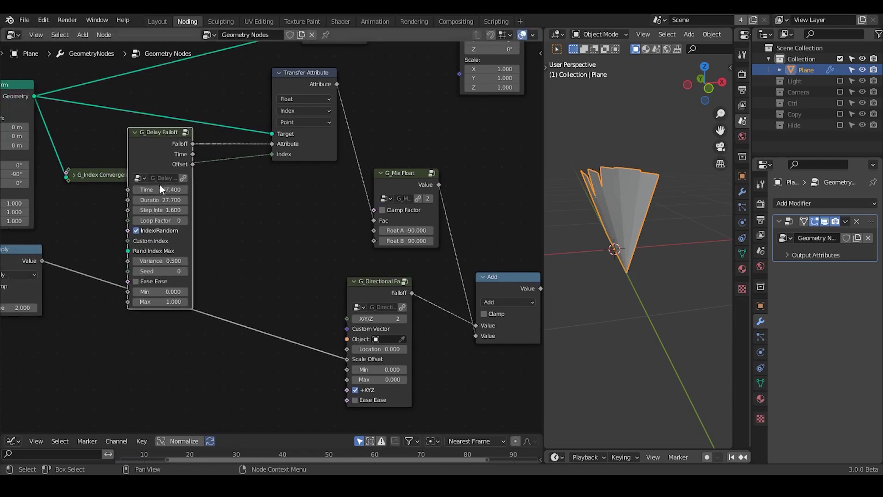
{"action": "left_click_drag", "start_coordinate": [162, 190], "coordinate": [140, 189]}
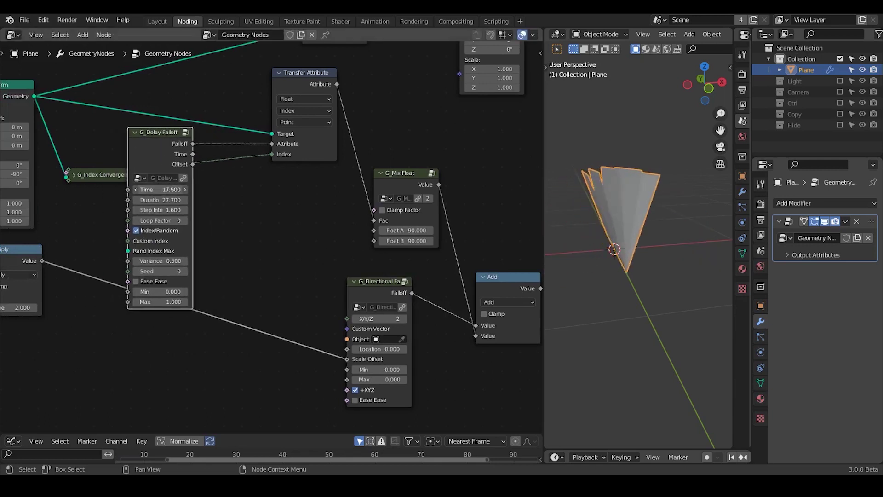
{"action": "left_click_drag", "start_coordinate": [160, 189], "coordinate": [147, 189]}
{"action": "middle_click_drag", "start_coordinate": [281, 294], "coordinate": [260, 285]}
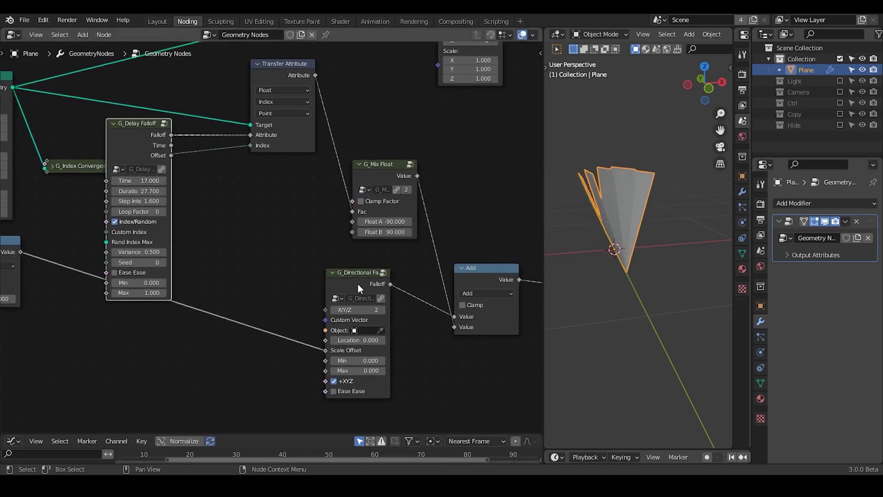
Step: Set G_Directional Falloff's Max to 16.3, and reposition that node and the Add node closer to G_Combine Euler Rotation
{"action": "left_click_drag", "start_coordinate": [358, 283], "coordinate": [377, 275]}
{"action": "mouse_move", "coordinate": [367, 363]}
{"action": "left_mouse_down"}
{"action": "mouse_move", "coordinate": [446, 363]}
{"action": "mouse_move", "coordinate": [331, 363]}
{"action": "mouse_move", "coordinate": [396, 363]}
{"action": "mouse_move", "coordinate": [368, 363]}
{"action": "mouse_move", "coordinate": [395, 362]}
{"action": "mouse_move", "coordinate": [377, 362]}
{"action": "left_mouse_up"}
{"action": "key", "text": "ctrl+shift+q"}
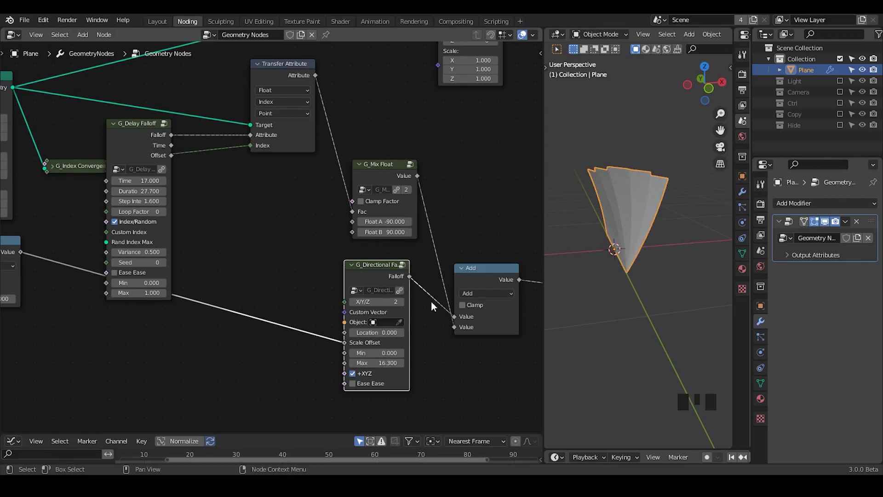
{"action": "middle_click_drag", "start_coordinate": [431, 302], "coordinate": [273, 261]}
{"action": "left_click_drag", "start_coordinate": [321, 240], "coordinate": [348, 217]}
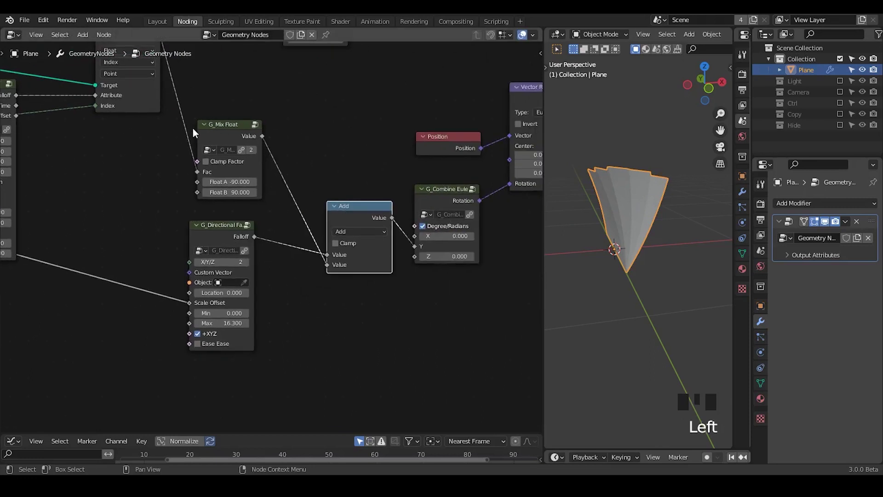
Step: Annotate a line along the X axis through the base of the strips, and widen the 3D viewport
{"action": "key", "text": "d"}
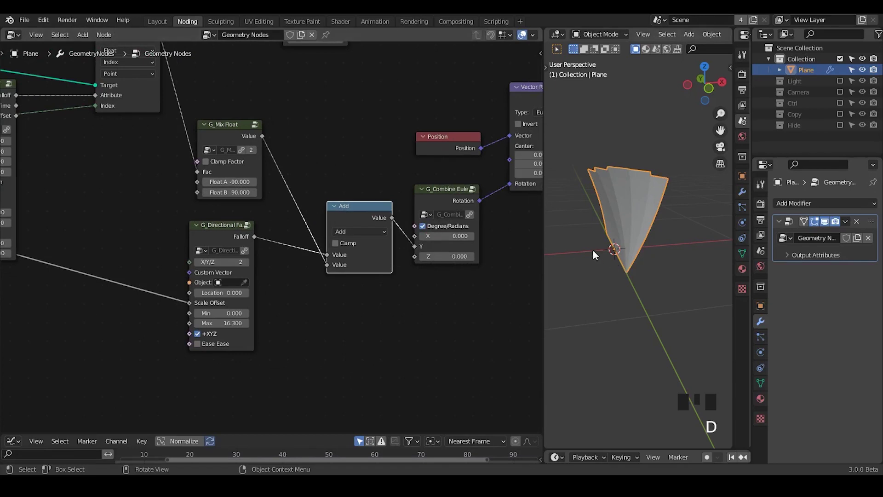
{"action": "left_click_drag", "start_coordinate": [552, 256], "coordinate": [668, 242]}
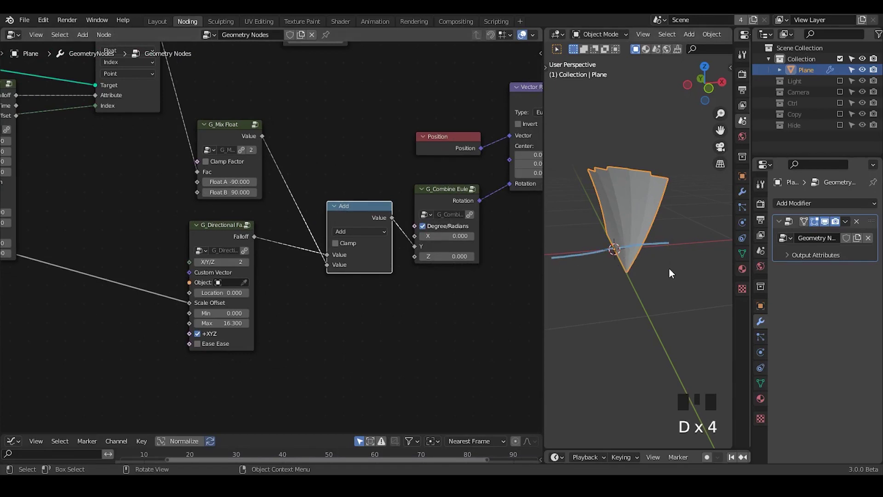
{"action": "middle_click_drag", "start_coordinate": [143, 238], "coordinate": [201, 239]}
{"action": "left_click_drag", "start_coordinate": [542, 194], "coordinate": [498, 194]}
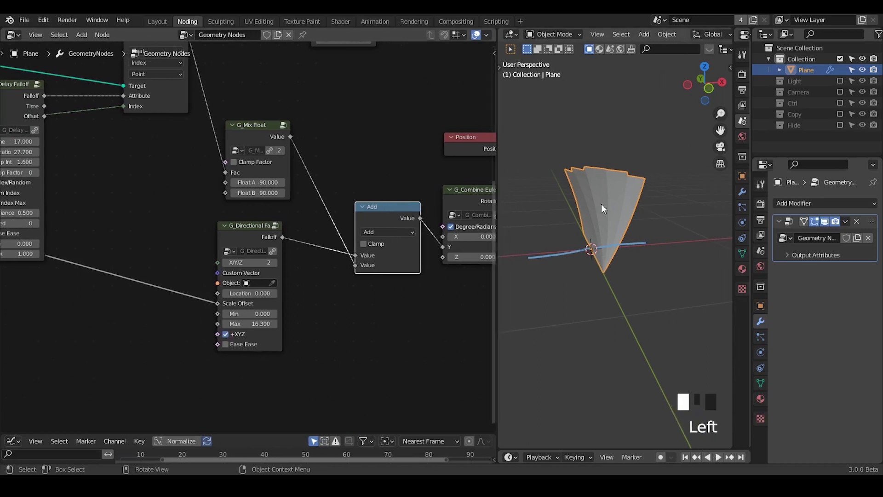
Step: Annotate a short mark beneath each end of the line, and draw curves bending outward from the origin to both sides
{"action": "left_click_drag", "start_coordinate": [557, 270], "coordinate": [567, 282]}
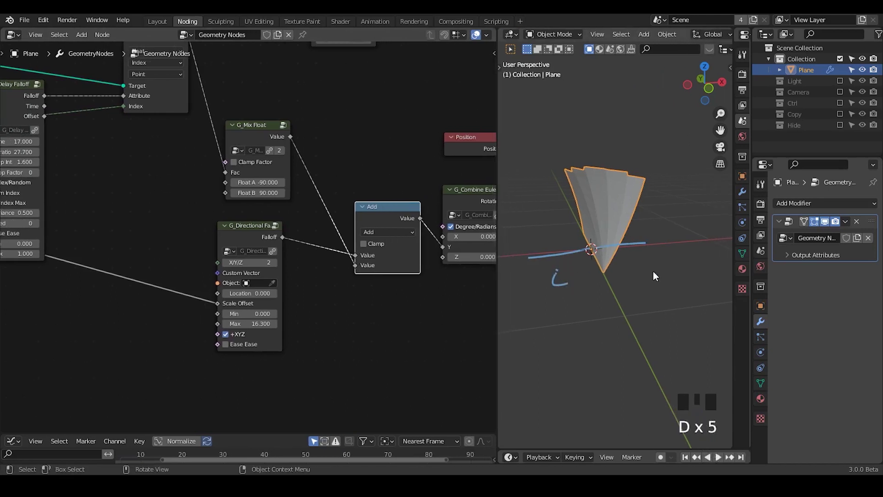
{"action": "left_click_drag", "start_coordinate": [652, 257], "coordinate": [658, 276]}
{"action": "left_click_drag", "start_coordinate": [592, 252], "coordinate": [527, 190]}
{"action": "left_click_drag", "start_coordinate": [593, 251], "coordinate": [646, 168]}
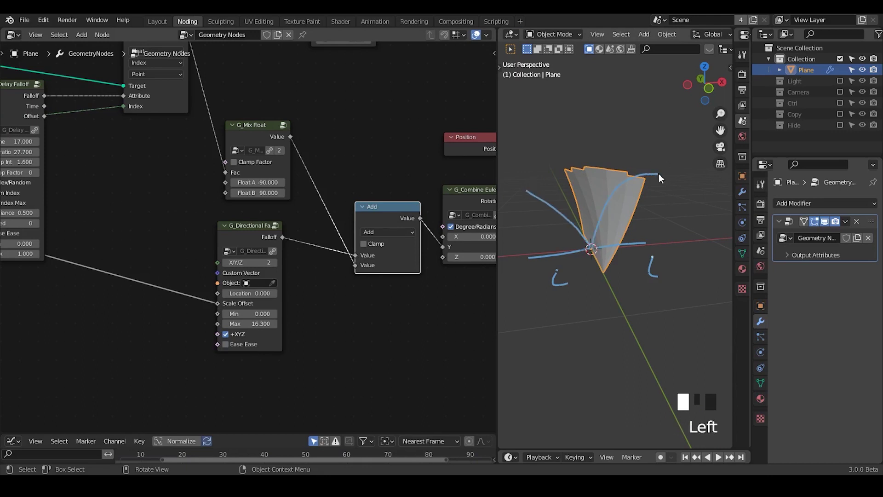
{"action": "key", "text": "d"}
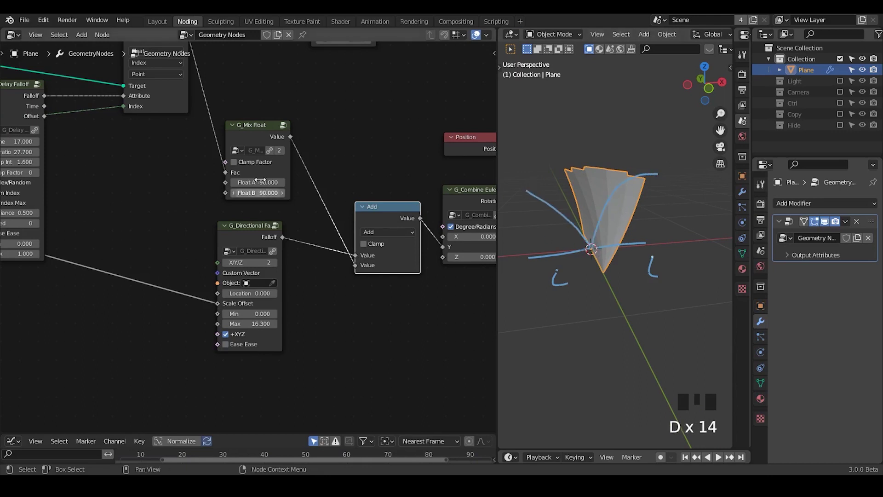
Step: Duplicate G_Mix Float below the original, and connect Transfer Attribute's Attribute output to the copy's Fac
{"action": "left_click_drag", "start_coordinate": [252, 224], "coordinate": [288, 253]}
{"action": "left_click", "coordinate": [240, 132]}
{"action": "key", "text": "shift+d"}
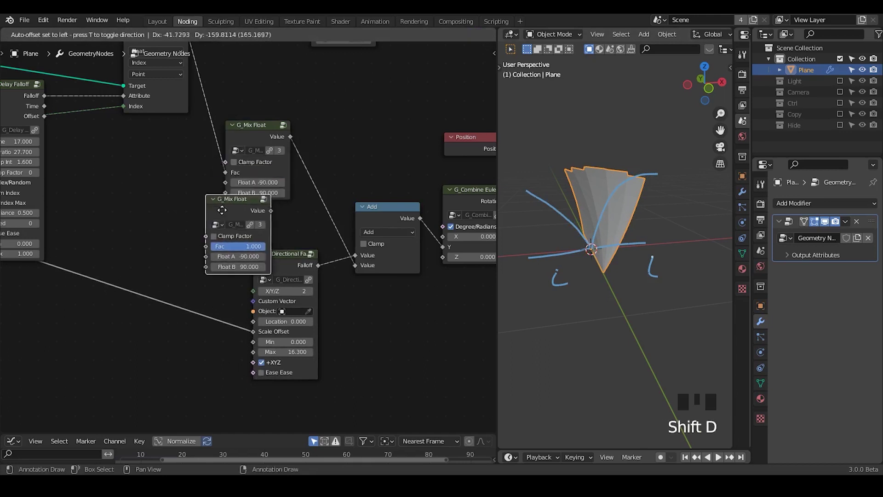
{"action": "left_click", "coordinate": [218, 216]}
{"action": "middle_click_drag", "start_coordinate": [172, 62], "coordinate": [194, 85]}
{"action": "left_click_drag", "start_coordinate": [161, 64], "coordinate": [173, 112]}
{"action": "left_click_drag", "start_coordinate": [227, 260], "coordinate": [227, 279]}
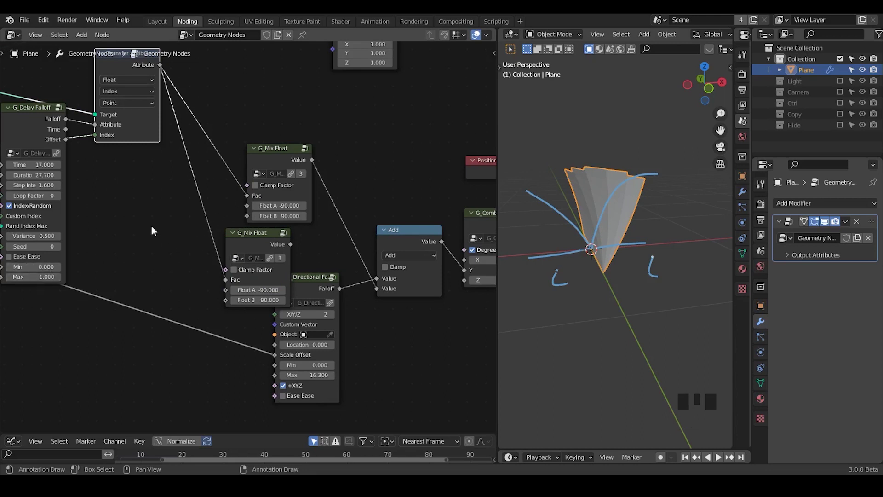
{"action": "mouse_move", "coordinate": [119, 207]}
{"action": "left_mouse_down"}
{"action": "mouse_move", "coordinate": [119, 227]}
{"action": "mouse_move", "coordinate": [210, 218]}
{"action": "left_mouse_up"}
{"action": "left_click_drag", "start_coordinate": [212, 208], "coordinate": [212, 225]}
{"action": "right_click_drag", "start_coordinate": [193, 216], "coordinate": [129, 216]}
Step: Add a Float Curve node on the link between Transfer Attribute and the duplicated G_Mix Float
{"action": "key", "text": "ctrl+a"}
{"action": "type", "text": "float cur"}
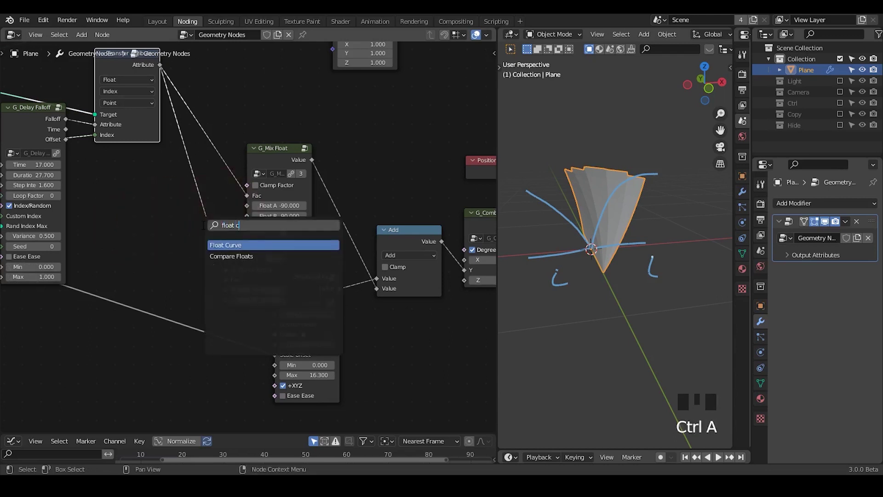
{"action": "key", "text": "Return"}
{"action": "left_click", "coordinate": [156, 173]}
{"action": "middle_click_drag", "start_coordinate": [224, 223], "coordinate": [300, 185]}
Step: Shape the Float Curve into an arch, with its end point at Y 0 and a middle point at about X 0.49, Y 0.91
{"action": "left_click_drag", "start_coordinate": [322, 209], "coordinate": [227, 256]}
{"action": "left_click", "coordinate": [303, 208]}
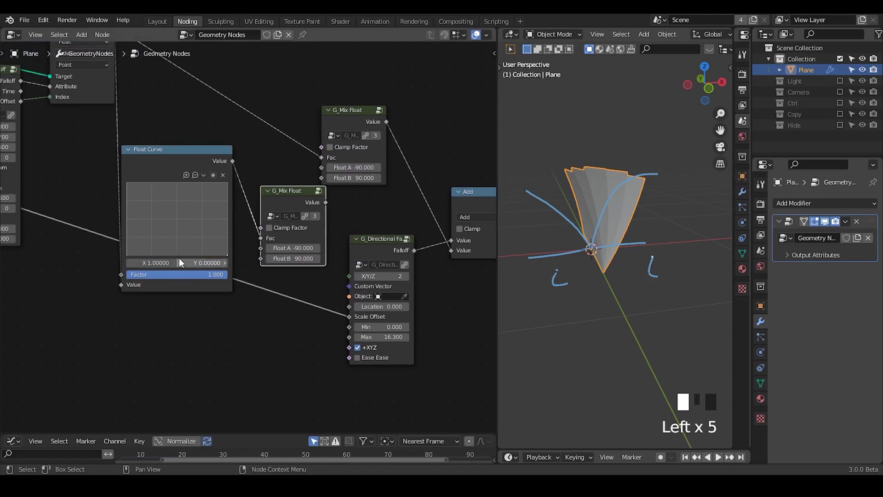
{"action": "left_click_drag", "start_coordinate": [176, 254], "coordinate": [177, 190]}
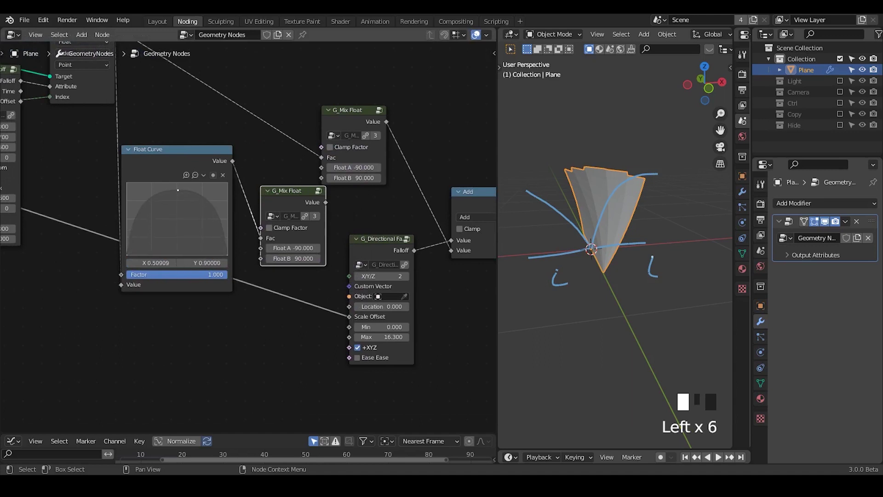
Step: Set the duplicated G_Mix Float's Float A to 0, and move the node slightly closer to Float Curve
{"action": "left_click", "coordinate": [304, 249]}
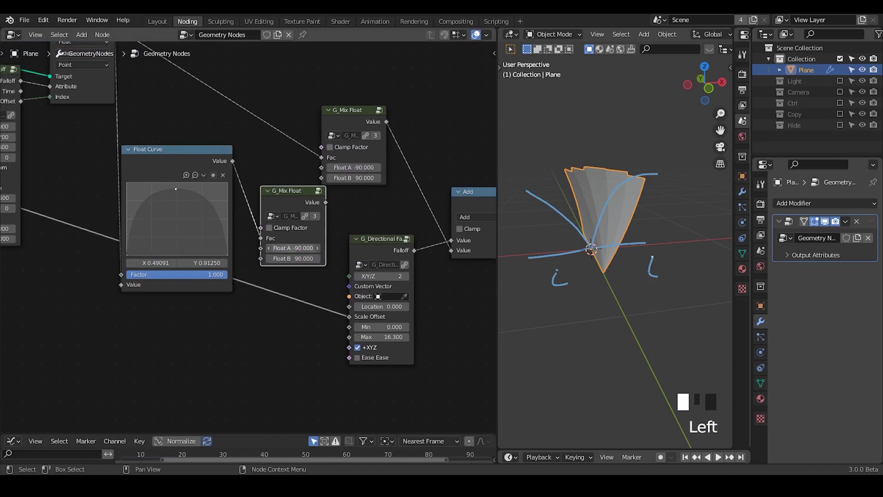
{"action": "type", "text": "0"}
{"action": "key", "text": "Return"}
{"action": "left_click_drag", "start_coordinate": [290, 193], "coordinate": [282, 194]}
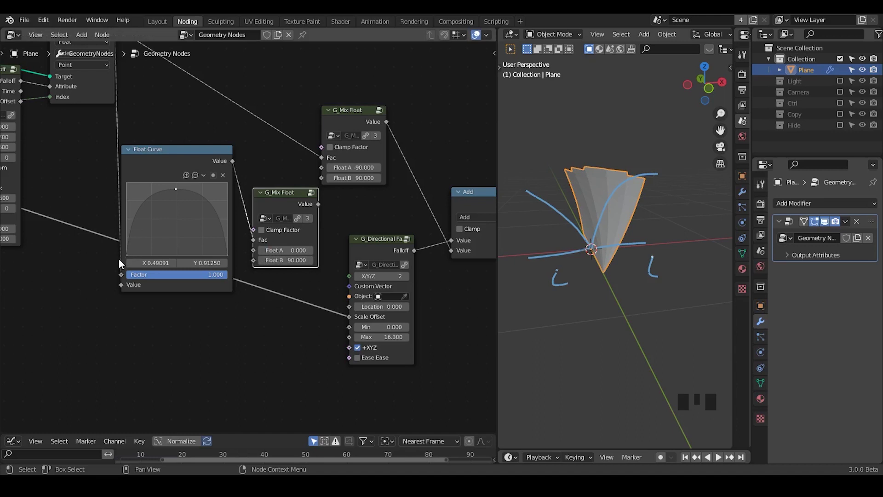
{"action": "left_click_drag", "start_coordinate": [118, 252], "coordinate": [115, 262]}
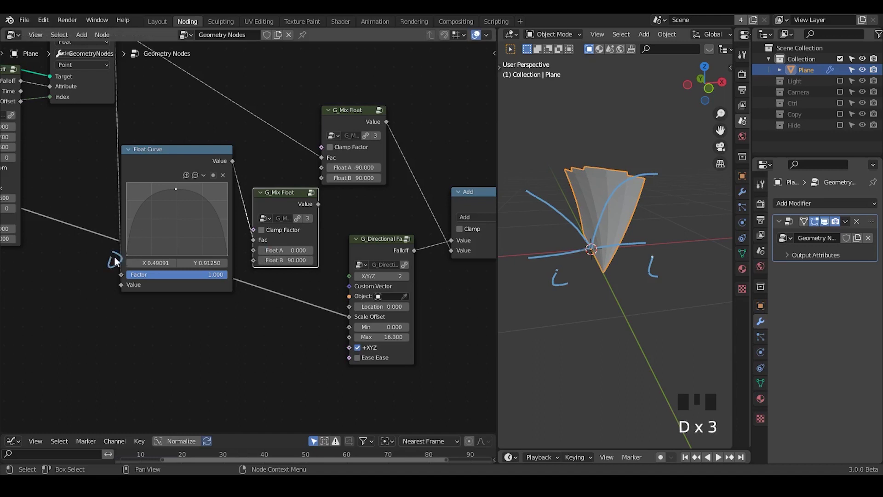
{"action": "left_click", "coordinate": [238, 253]}
{"action": "right_click_drag", "start_coordinate": [248, 247], "coordinate": [124, 247]}
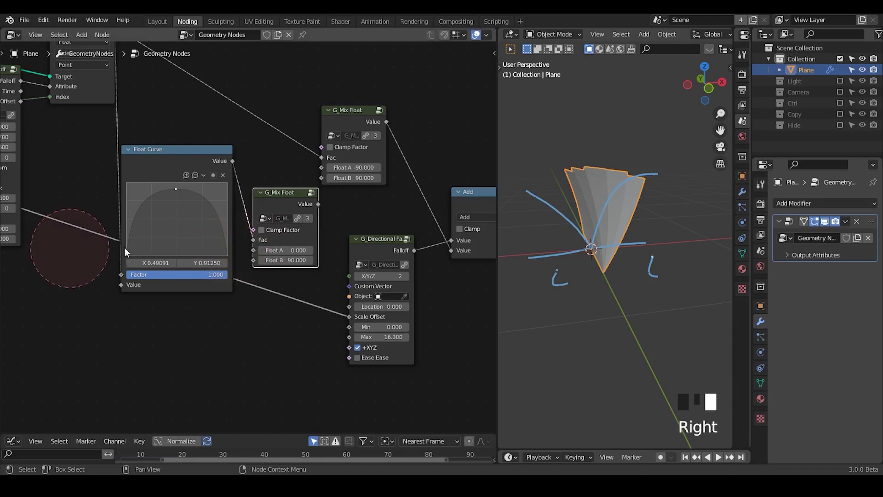
Step: Connect the duplicated G_Mix Float's Value to G_Directional Falloff's Max, and set G_Delay Falloff's Time to 28
{"action": "left_click_drag", "start_coordinate": [318, 203], "coordinate": [352, 338]}
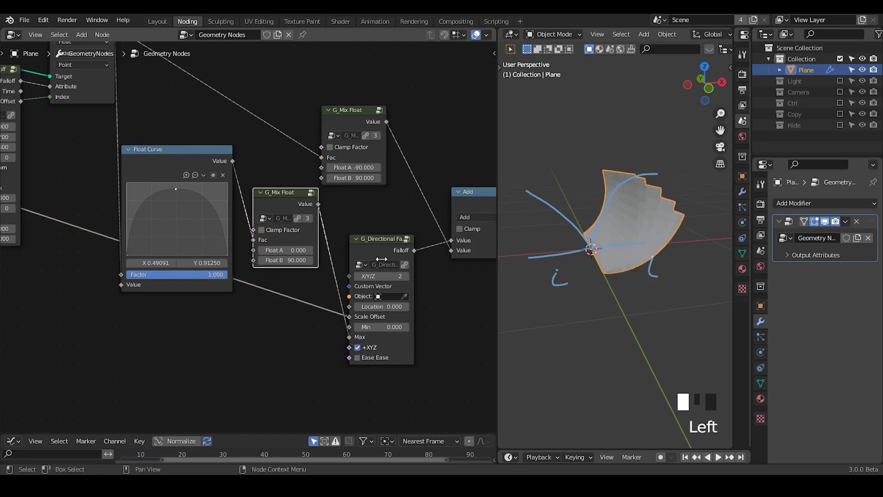
{"action": "left_click_drag", "start_coordinate": [381, 240], "coordinate": [389, 224]}
{"action": "middle_click_drag", "start_coordinate": [110, 248], "coordinate": [240, 277]}
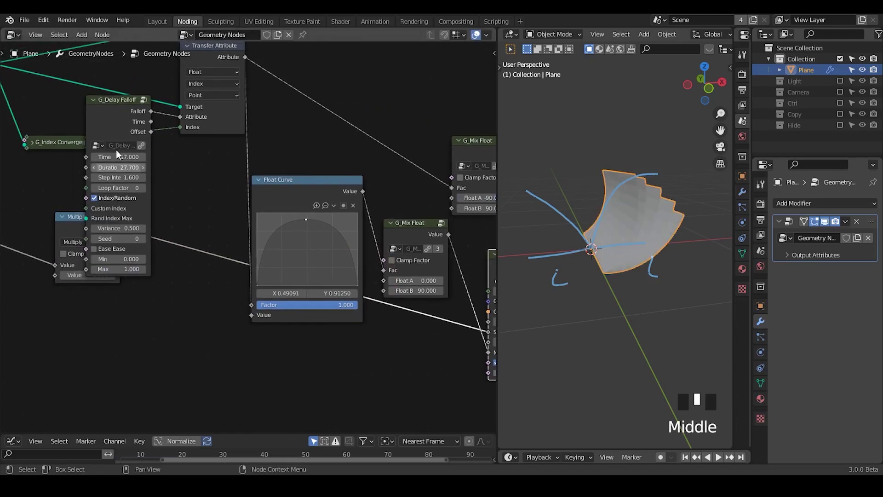
{"action": "left_click_drag", "start_coordinate": [125, 156], "coordinate": [230, 157]}
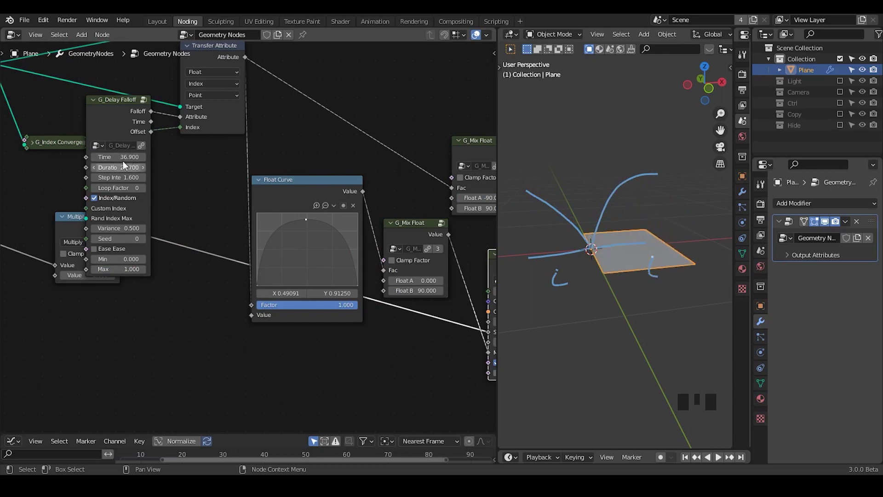
{"action": "left_click_drag", "start_coordinate": [122, 158], "coordinate": [103, 157]}
Step: Erase all the annotations drawn around the strips in the 3D viewport
{"action": "key", "text": "d"}
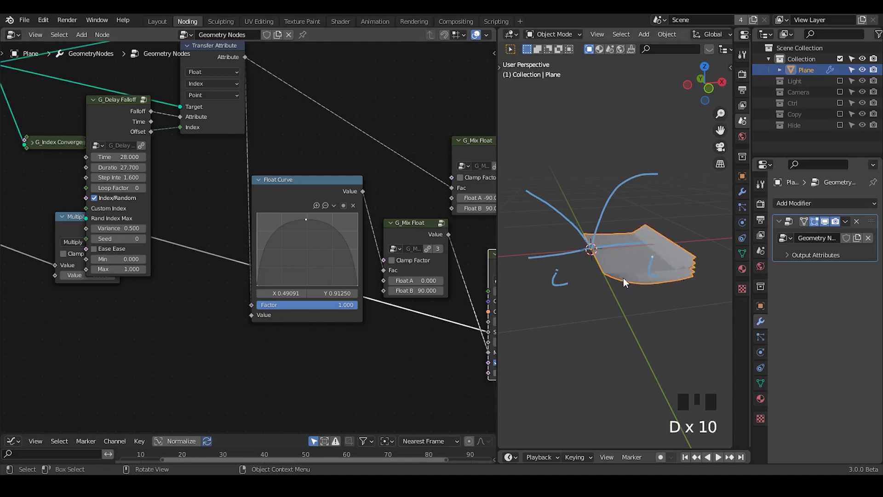
{"action": "mouse_move", "coordinate": [623, 276]}
{"action": "left_mouse_down"}
{"action": "mouse_move", "coordinate": [631, 295]}
{"action": "mouse_move", "coordinate": [632, 283]}
{"action": "left_mouse_up"}
{"action": "mouse_move", "coordinate": [628, 281]}
{"action": "right_mouse_down"}
{"action": "mouse_move", "coordinate": [592, 296]}
{"action": "mouse_move", "coordinate": [528, 275]}
{"action": "right_mouse_up"}
{"action": "key", "text": "d"}
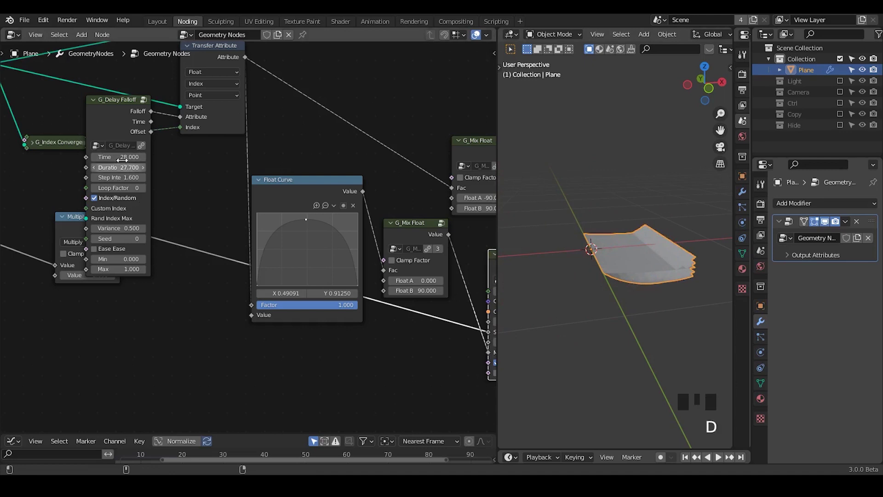
Step: Set G_Delay Falloff's Time to 11.5, and collapse the node beside G_Index Converge
{"action": "left_click_drag", "start_coordinate": [118, 157], "coordinate": [86, 156]}
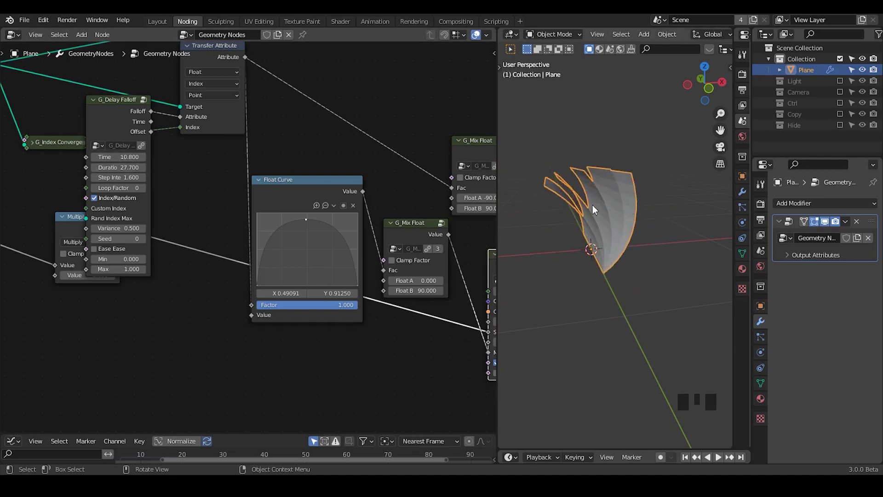
{"action": "left_click_drag", "start_coordinate": [119, 157], "coordinate": [129, 157]}
{"action": "left_click", "coordinate": [94, 99]}
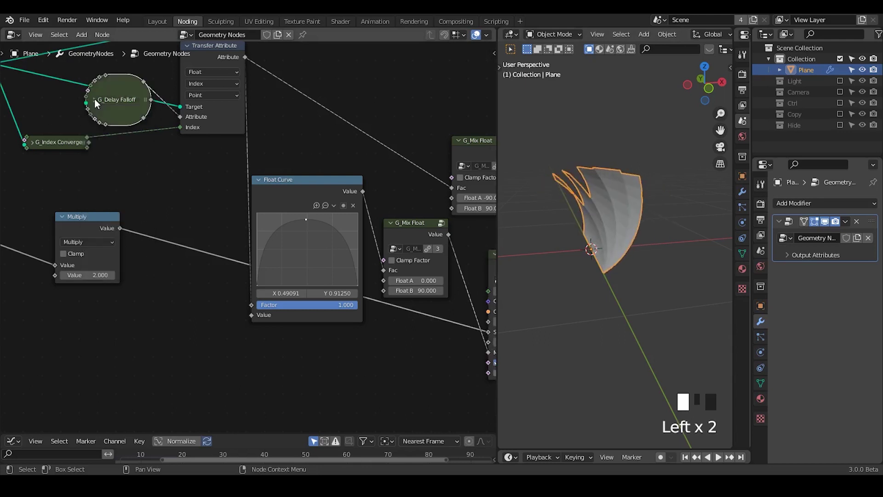
{"action": "left_click", "coordinate": [104, 102]}
{"action": "left_click_drag", "start_coordinate": [104, 102], "coordinate": [106, 143]}
Step: Turn off clipping on the Float Curve, and set its curve to Extend Horizontal
{"action": "middle_click_drag", "start_coordinate": [382, 319], "coordinate": [372, 316]}
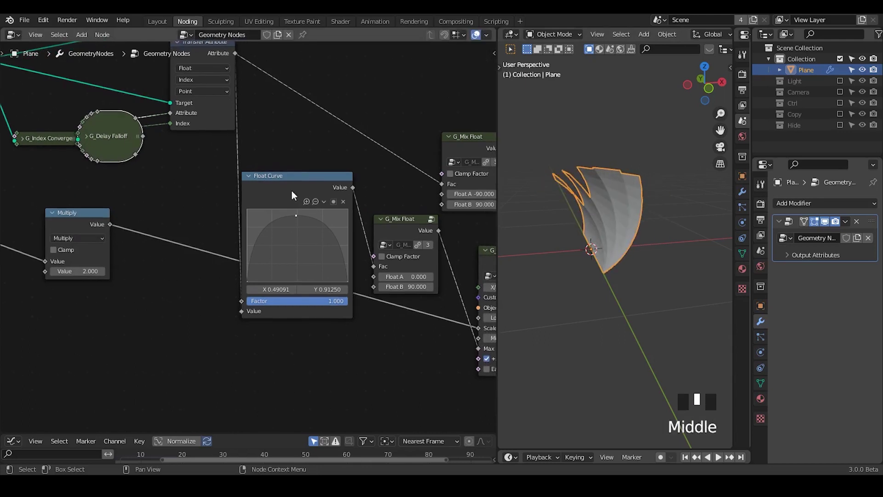
{"action": "left_click_drag", "start_coordinate": [287, 178], "coordinate": [292, 172]}
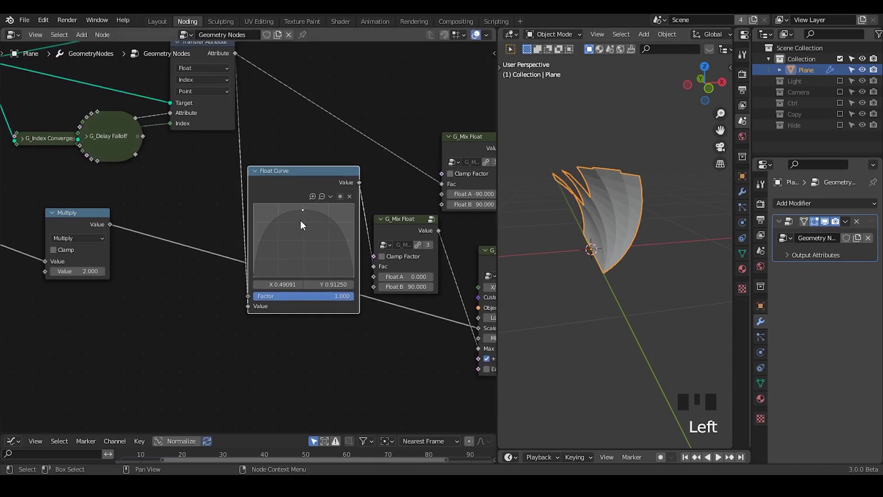
{"action": "left_click", "coordinate": [331, 197]}
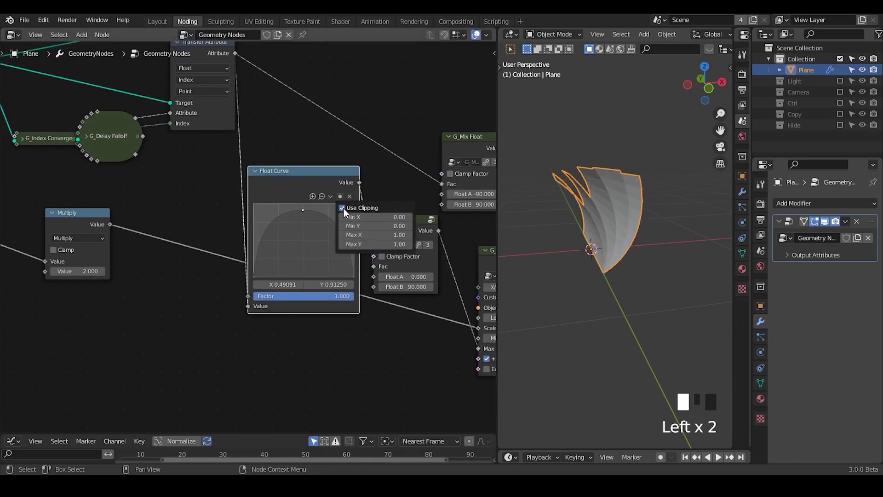
{"action": "left_click", "coordinate": [329, 196]}
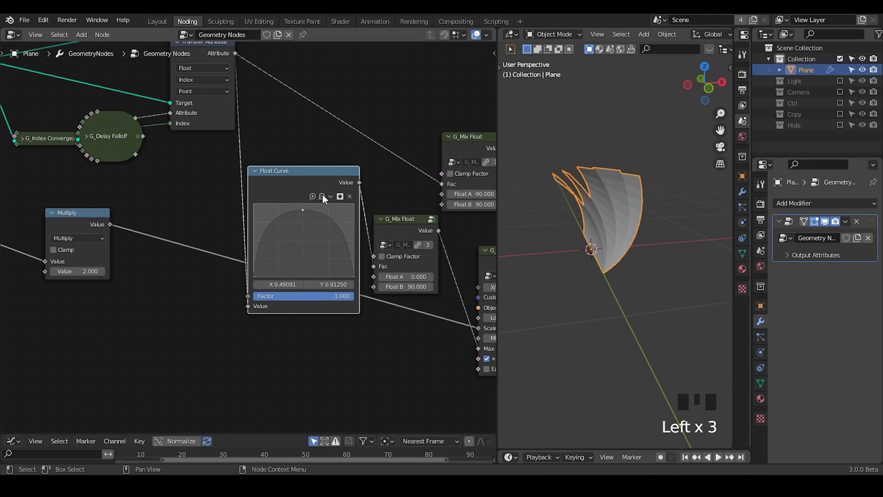
{"action": "left_click", "coordinate": [322, 195]}
{"action": "left_click", "coordinate": [322, 196]}
{"action": "left_click", "coordinate": [322, 195]}
{"action": "left_click", "coordinate": [322, 196]}
{"action": "left_click_drag", "start_coordinate": [324, 222], "coordinate": [327, 229]}
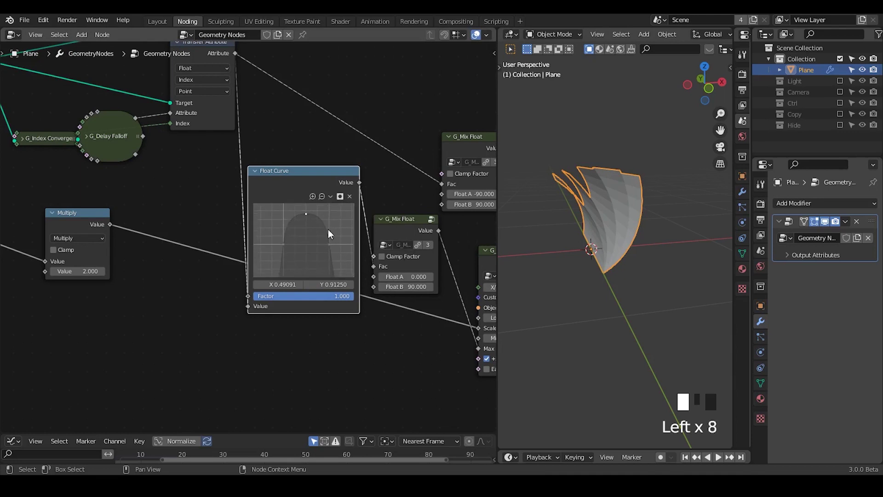
{"action": "left_click_drag", "start_coordinate": [328, 198], "coordinate": [346, 241]}
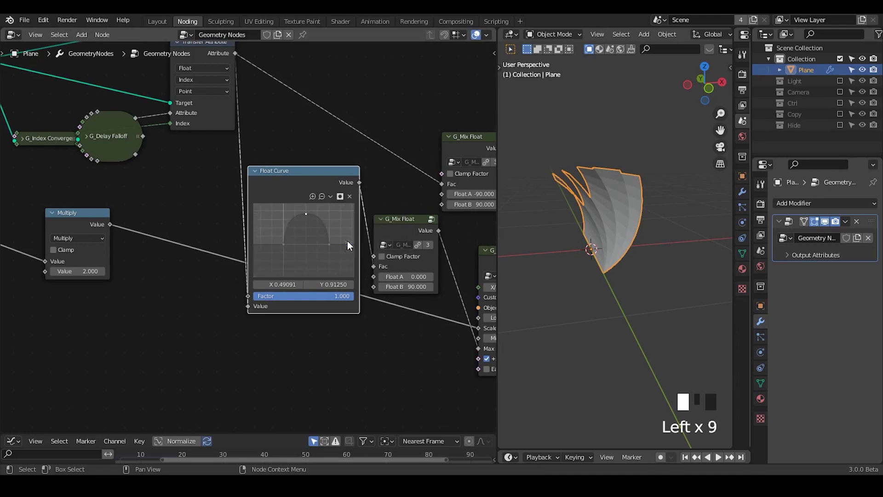
Step: Reshape the Float Curve into a zigzag with vector-handle points at about X 0.24, Y 0.99 and X 0.75, Y -0.75
{"action": "left_click_drag", "start_coordinate": [306, 214], "coordinate": [318, 267]}
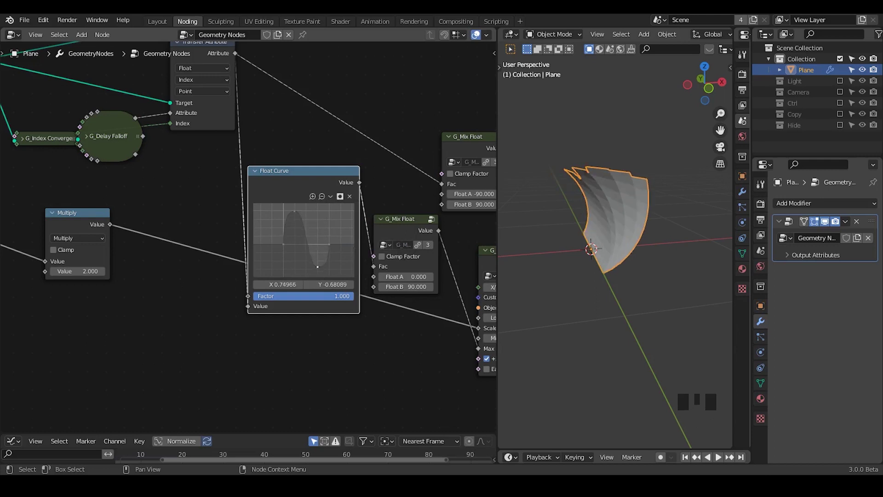
{"action": "left_click", "coordinate": [294, 212]}
{"action": "left_click", "coordinate": [329, 196]}
{"action": "left_click", "coordinate": [346, 213]}
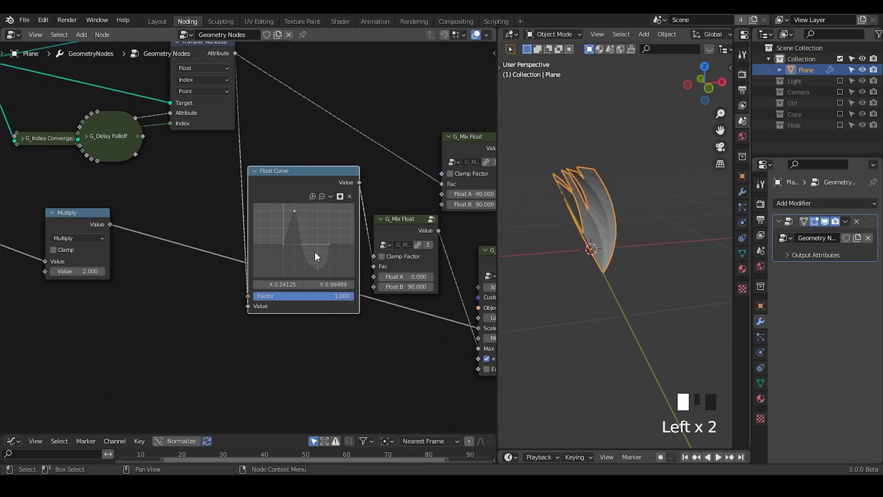
{"action": "left_click", "coordinate": [329, 196]}
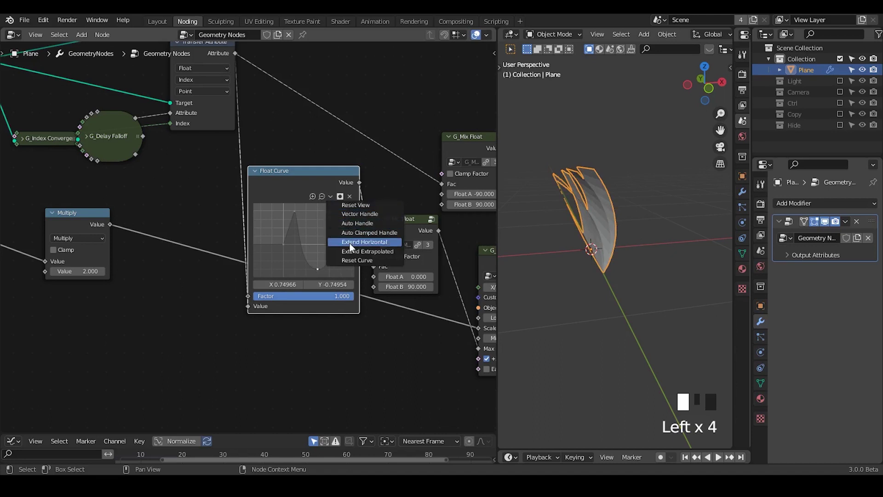
{"action": "left_click", "coordinate": [352, 214]}
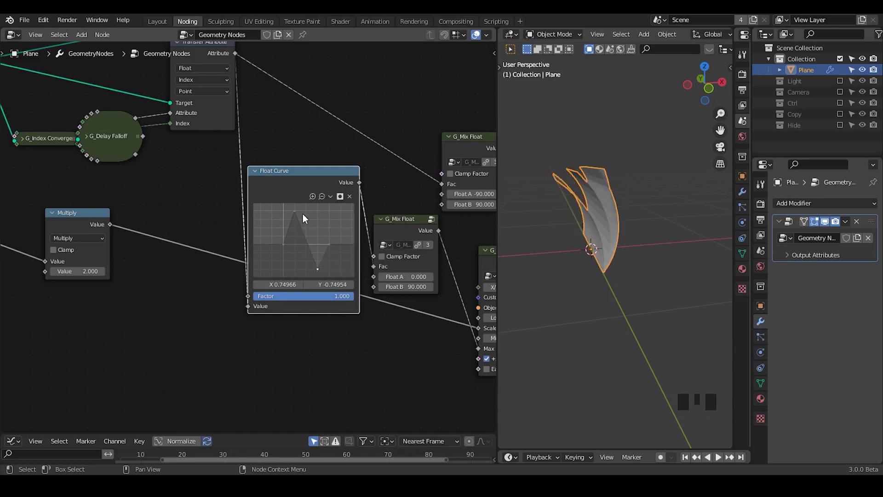
Step: Expand G_Delay Falloff and place it below G_Index Converge, and collapse the Multiply node beneath it
{"action": "left_click", "coordinate": [86, 137]}
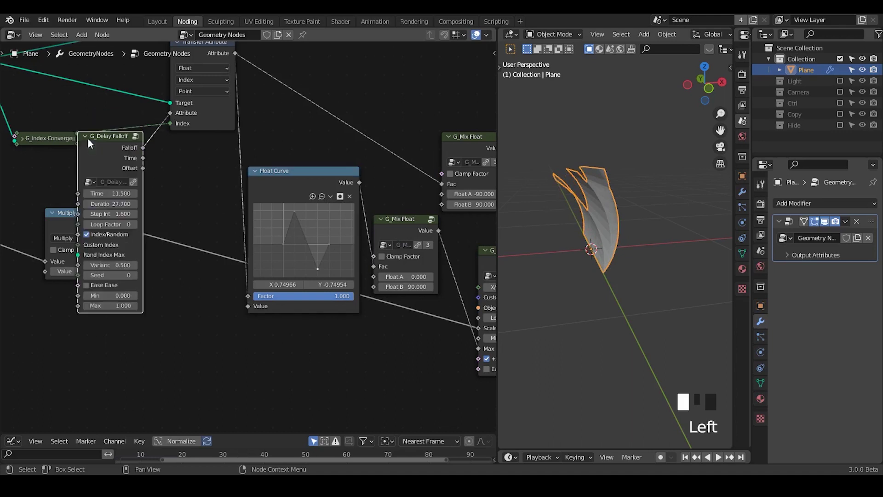
{"action": "left_click_drag", "start_coordinate": [88, 139], "coordinate": [130, 152]}
{"action": "left_click", "coordinate": [52, 212]}
{"action": "left_click_drag", "start_coordinate": [64, 212], "coordinate": [46, 357]}
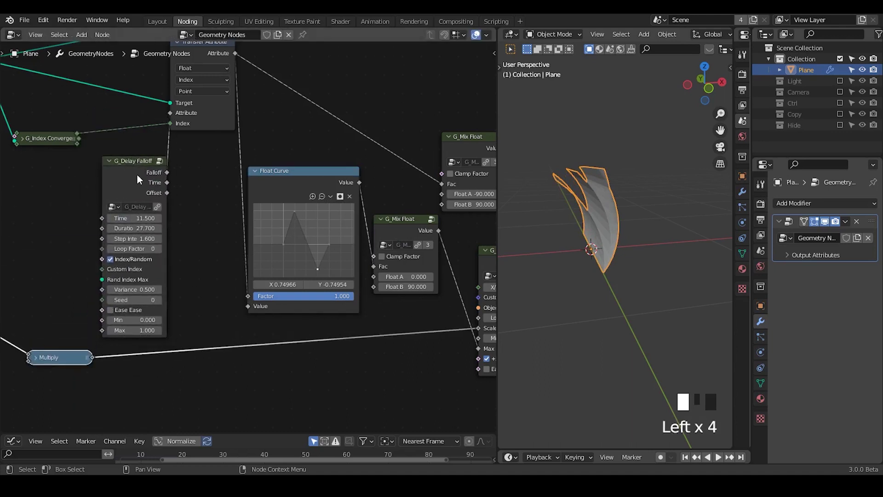
{"action": "left_click_drag", "start_coordinate": [138, 180], "coordinate": [102, 169]}
{"action": "left_click", "coordinate": [101, 171]}
Step: Set G_Delay Falloff's Time to 23.6, and move the Float Curve's lower point to about X 0.76, Y -0.76
{"action": "mouse_move", "coordinate": [95, 206]}
{"action": "left_mouse_down"}
{"action": "mouse_move", "coordinate": [133, 206]}
{"action": "mouse_move", "coordinate": [71, 207]}
{"action": "mouse_move", "coordinate": [126, 207]}
{"action": "mouse_move", "coordinate": [97, 211]}
{"action": "left_mouse_up"}
{"action": "middle_click_drag", "start_coordinate": [396, 199], "coordinate": [340, 281], "text": "ctrl"}
{"action": "left_click_drag", "start_coordinate": [341, 280], "coordinate": [340, 280]}
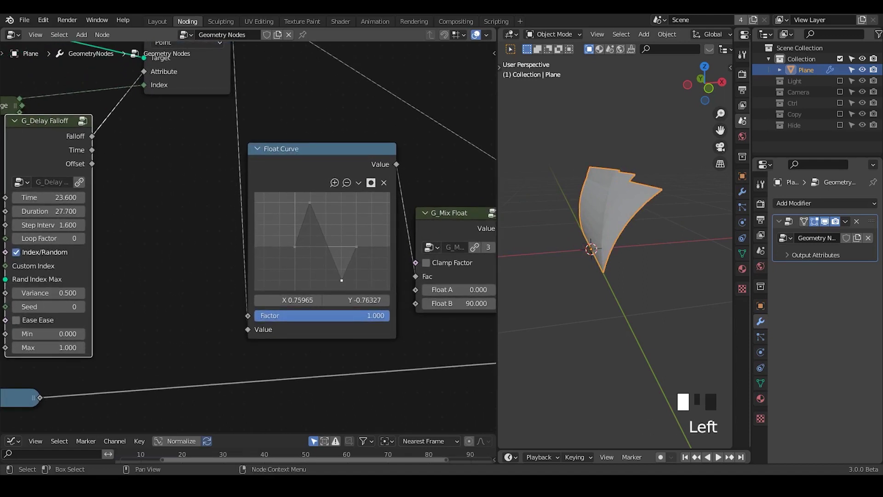
Step: Set the duplicated G_Mix Float's Float B to 45, and G_Delay Falloff's Time to 15.6 and Step Interval to 2.49
{"action": "left_click", "coordinate": [465, 303]}
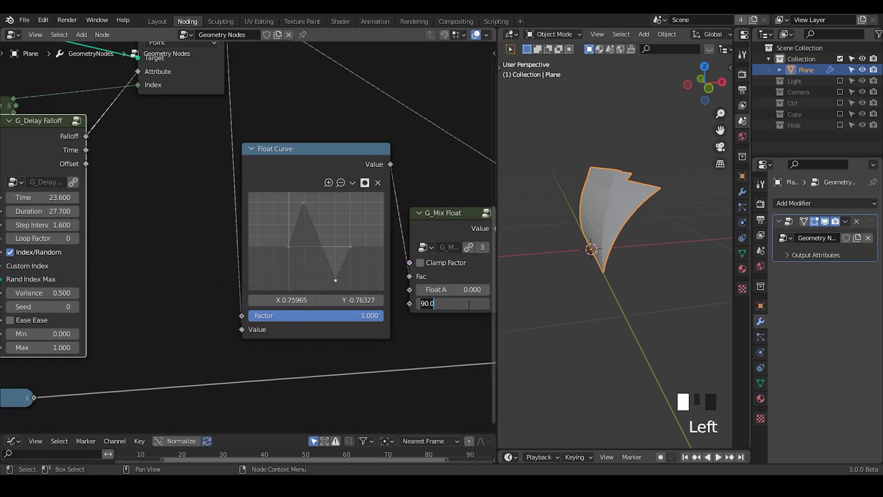
{"action": "type", "text": "45"}
{"action": "left_click", "coordinate": [454, 334]}
{"action": "middle_click_drag", "start_coordinate": [224, 284], "coordinate": [250, 278]}
{"action": "left_click_drag", "start_coordinate": [69, 192], "coordinate": [75, 219]}
Step: Move the Mesh Line node above Transfer Attribute, and increase its Count to produce more strips
{"action": "middle_click_drag", "start_coordinate": [160, 219], "coordinate": [166, 416]}
{"action": "middle_click_drag", "start_coordinate": [207, 154], "coordinate": [248, 173], "text": "ctrl"}
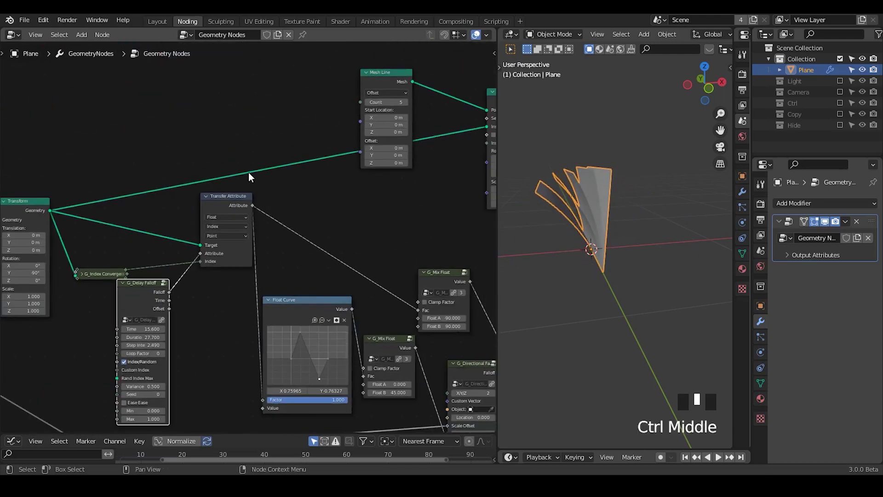
{"action": "left_click_drag", "start_coordinate": [398, 67], "coordinate": [276, 67]}
{"action": "left_click_drag", "start_coordinate": [260, 101], "coordinate": [276, 101]}
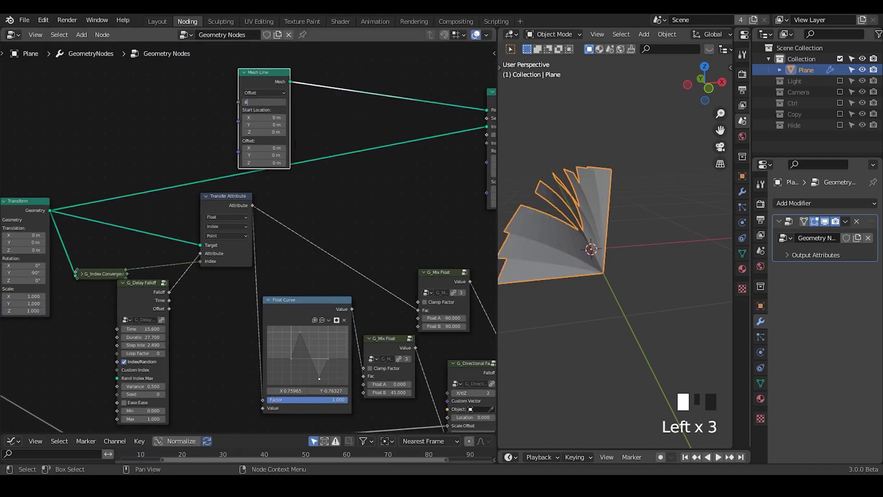
Step: Set G_Delay Falloff's Time to 30.1, and move the node slightly farther below G_Index Converge
{"action": "middle_click_drag", "start_coordinate": [263, 252], "coordinate": [152, 223]}
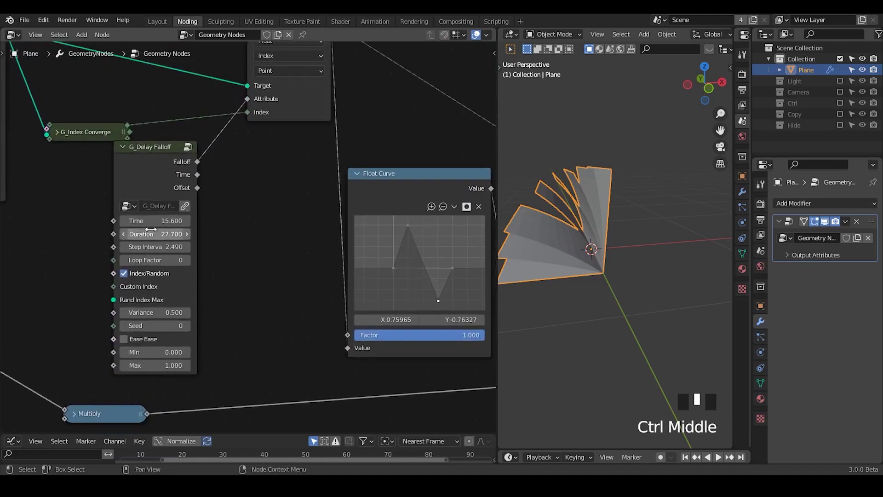
{"action": "left_click_drag", "start_coordinate": [151, 224], "coordinate": [170, 224]}
{"action": "middle_click_drag", "start_coordinate": [230, 199], "coordinate": [269, 189]}
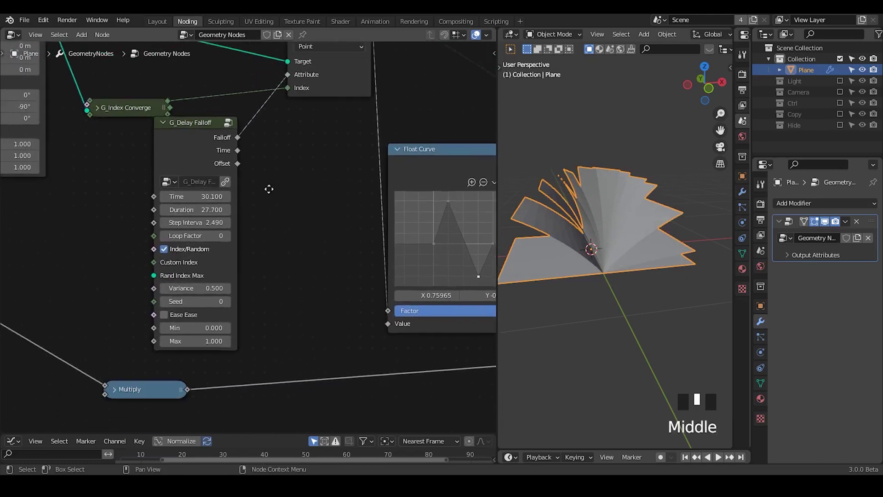
{"action": "left_click", "coordinate": [188, 139]}
{"action": "left_click_drag", "start_coordinate": [188, 140], "coordinate": [193, 144]}
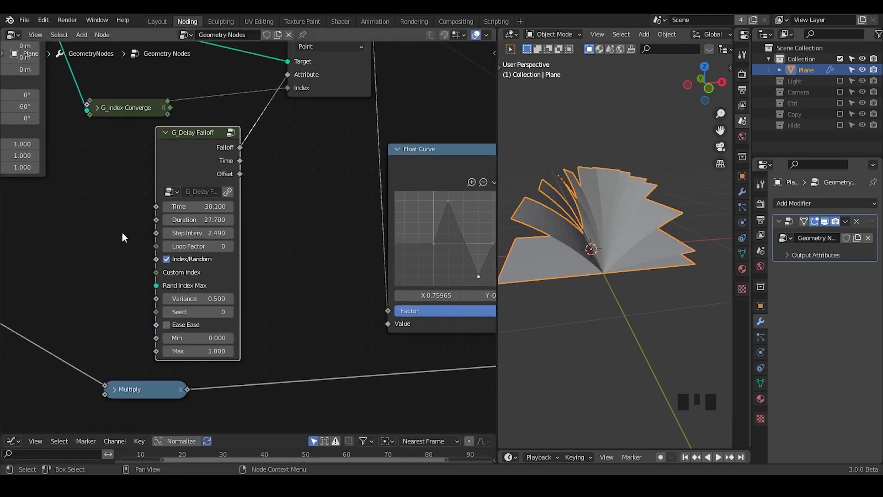
{"action": "left_click_drag", "start_coordinate": [156, 249], "coordinate": [85, 245]}
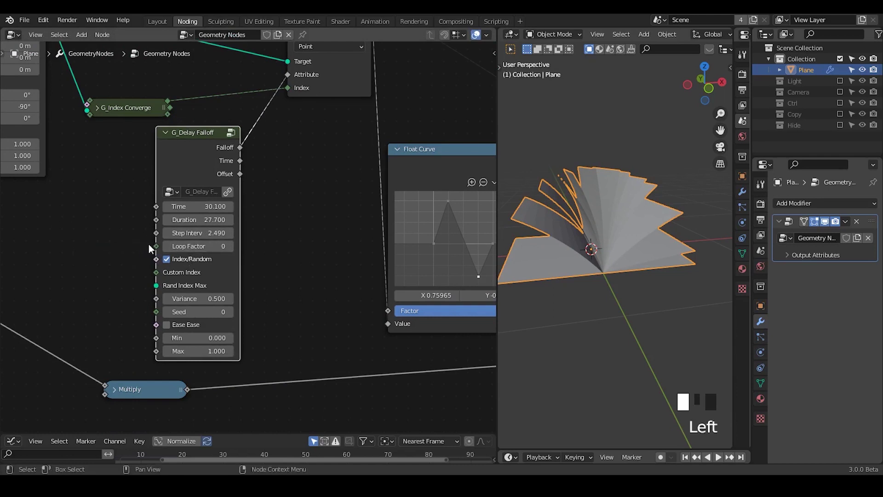
{"action": "left_click_drag", "start_coordinate": [155, 246], "coordinate": [83, 247]}
{"action": "left_click_drag", "start_coordinate": [156, 246], "coordinate": [64, 246]}
{"action": "left_click", "coordinate": [166, 259]}
{"action": "left_click", "coordinate": [166, 259]}
{"action": "left_click", "coordinate": [166, 259]}
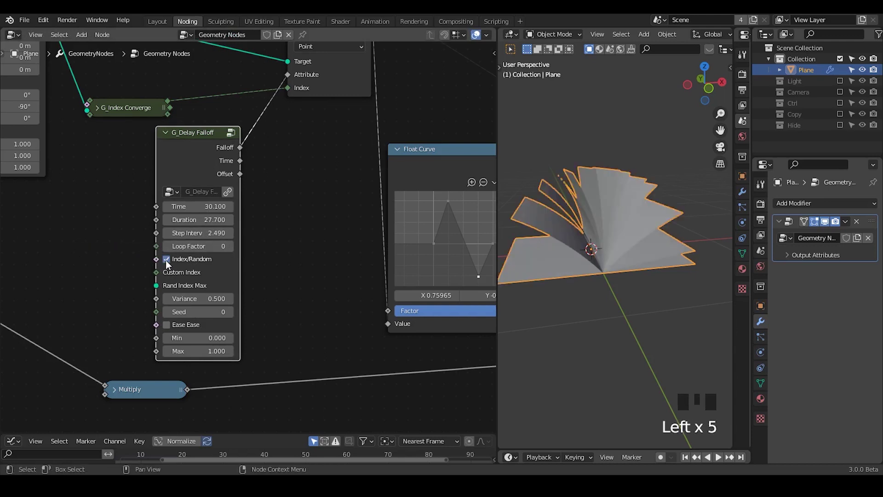
{"action": "left_click", "coordinate": [166, 260]}
{"action": "left_click", "coordinate": [166, 259]}
{"action": "left_click", "coordinate": [166, 259]}
{"action": "left_click", "coordinate": [166, 260]}
{"action": "left_click", "coordinate": [166, 259]}
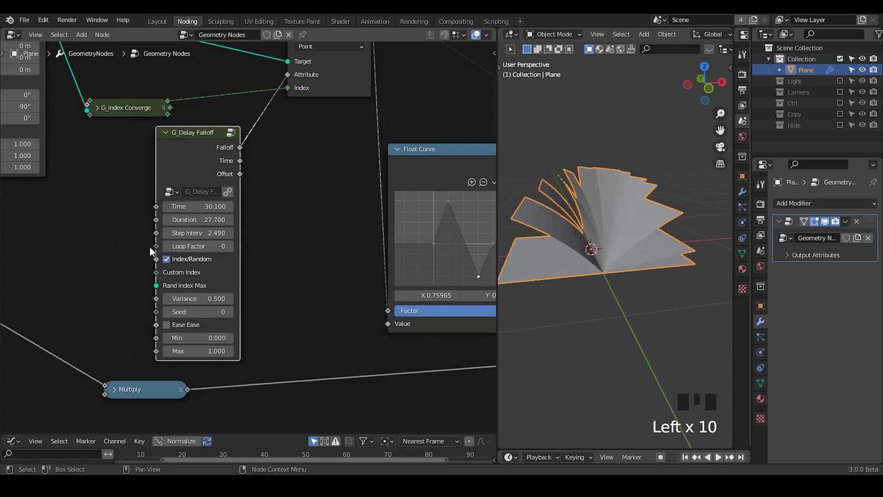
{"action": "left_click_drag", "start_coordinate": [156, 246], "coordinate": [75, 244]}
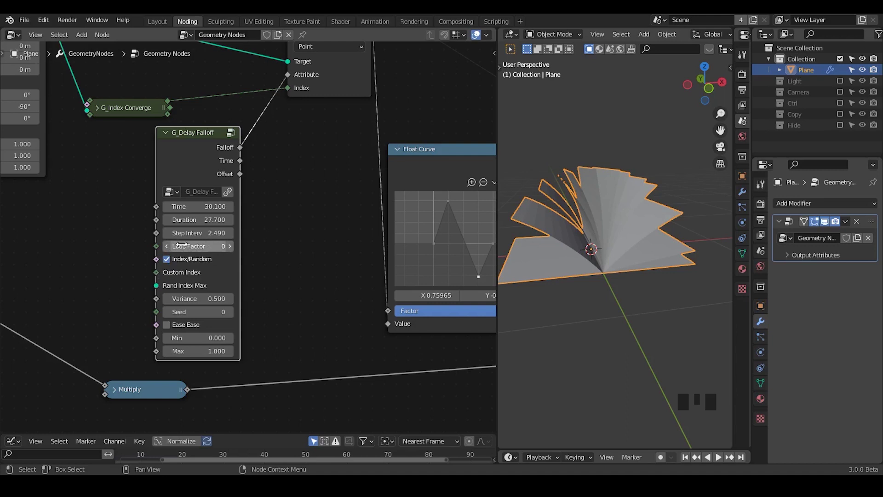
Step: Set G_Delay Falloff's Loop Factor to 1 and its Time to 102.2, marking the nearest page with temporary annotation strokes
{"action": "key", "text": "Left"}
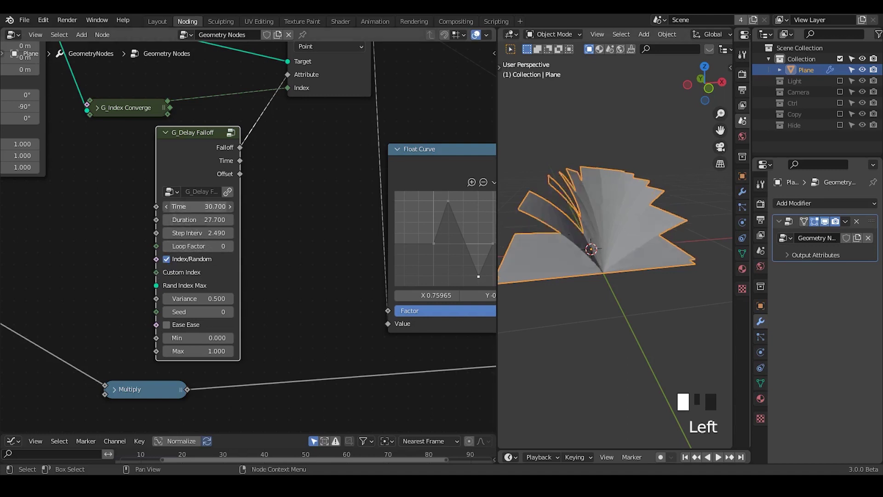
{"action": "left_click_drag", "start_coordinate": [198, 206], "coordinate": [221, 206]}
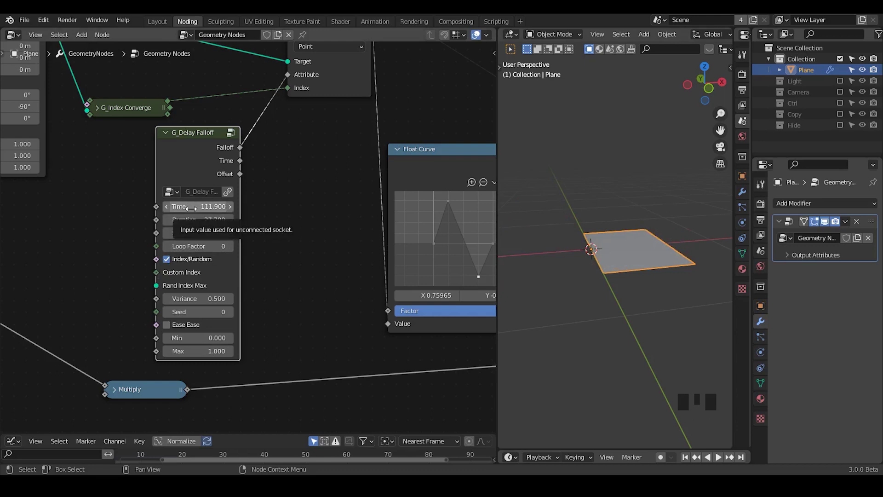
{"action": "left_click", "coordinate": [229, 248]}
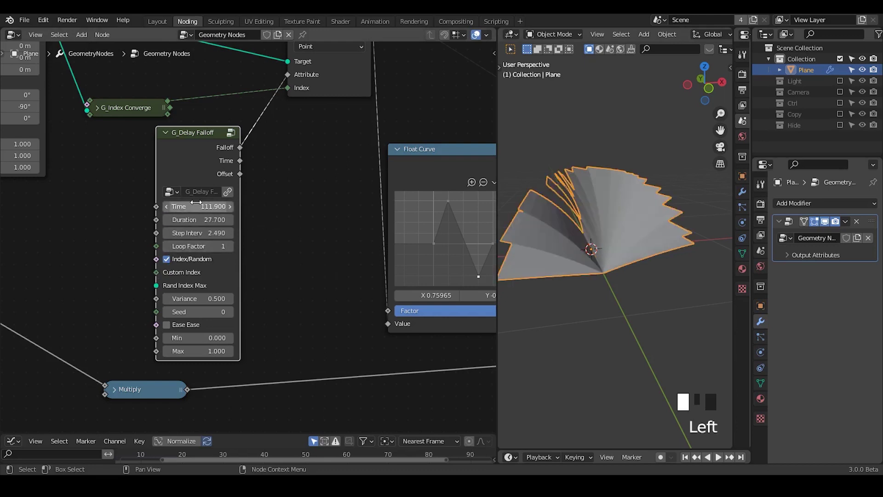
{"action": "mouse_move", "coordinate": [197, 202]}
{"action": "left_mouse_down"}
{"action": "mouse_move", "coordinate": [122, 203]}
{"action": "mouse_move", "coordinate": [152, 203]}
{"action": "left_mouse_up"}
{"action": "key", "text": "d"}
{"action": "left_click_drag", "start_coordinate": [646, 262], "coordinate": [655, 279]}
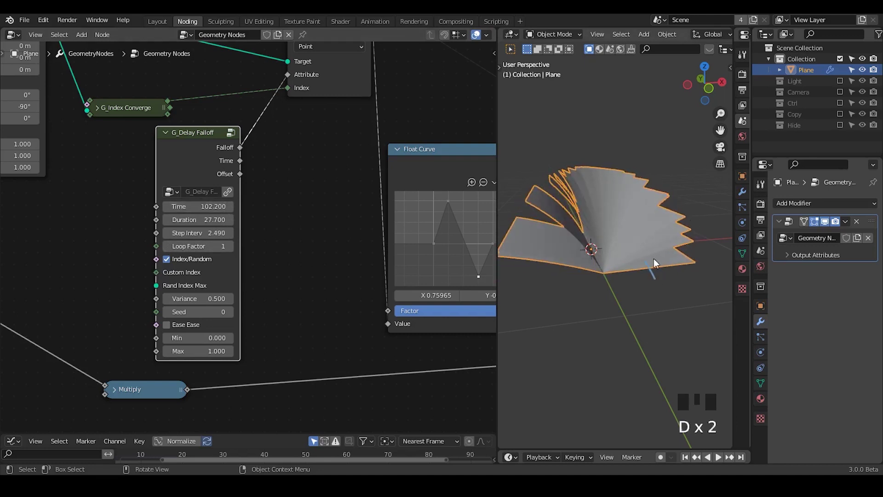
{"action": "right_click_drag", "start_coordinate": [656, 258], "coordinate": [626, 292]}
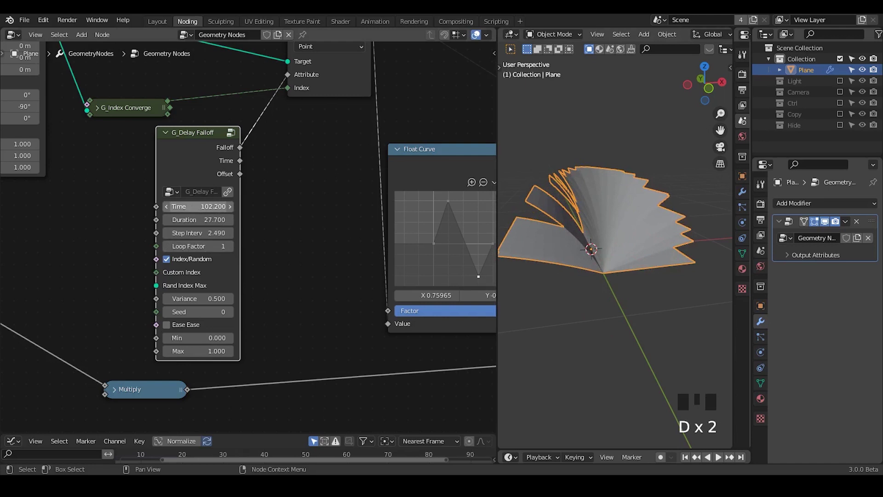
Step: Advance G_Delay Falloff's Time to 107.5, annotate the turning pages, and raise Time further to 130.1
{"action": "left_click_drag", "start_coordinate": [198, 206], "coordinate": [222, 206]}
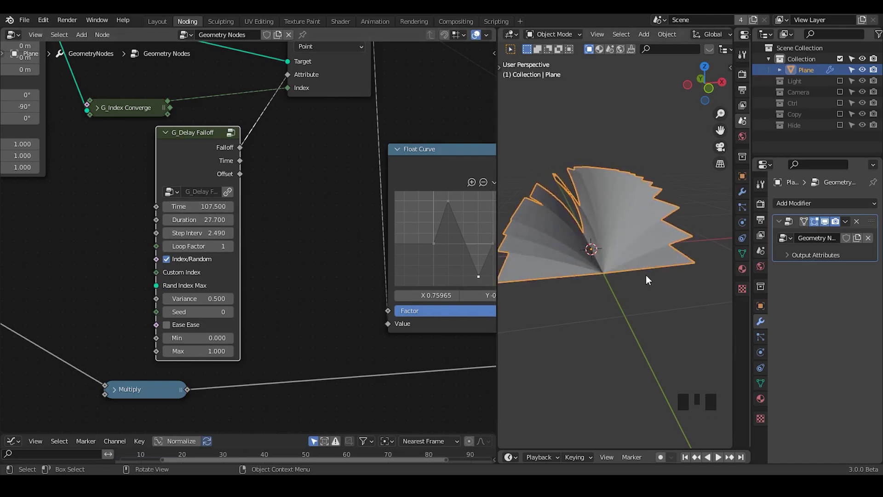
{"action": "left_click_drag", "start_coordinate": [646, 275], "coordinate": [658, 253]}
{"action": "right_click_drag", "start_coordinate": [659, 255], "coordinate": [671, 270]}
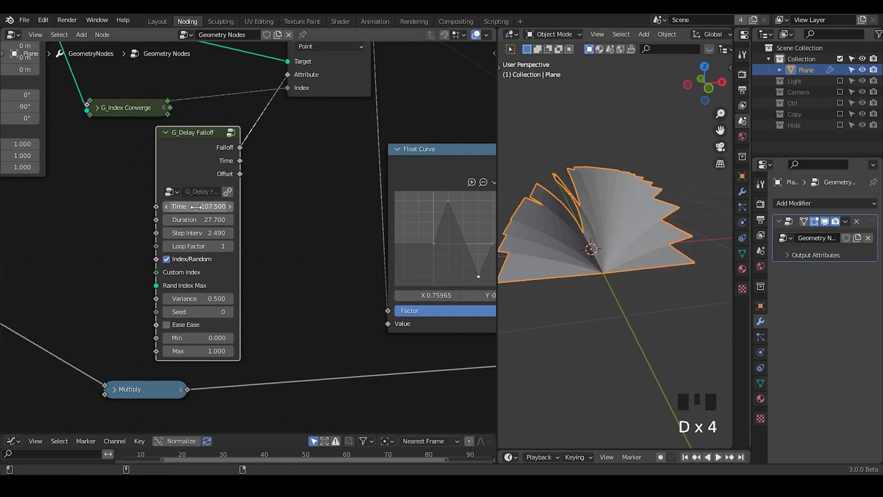
{"action": "left_click_drag", "start_coordinate": [196, 207], "coordinate": [267, 206]}
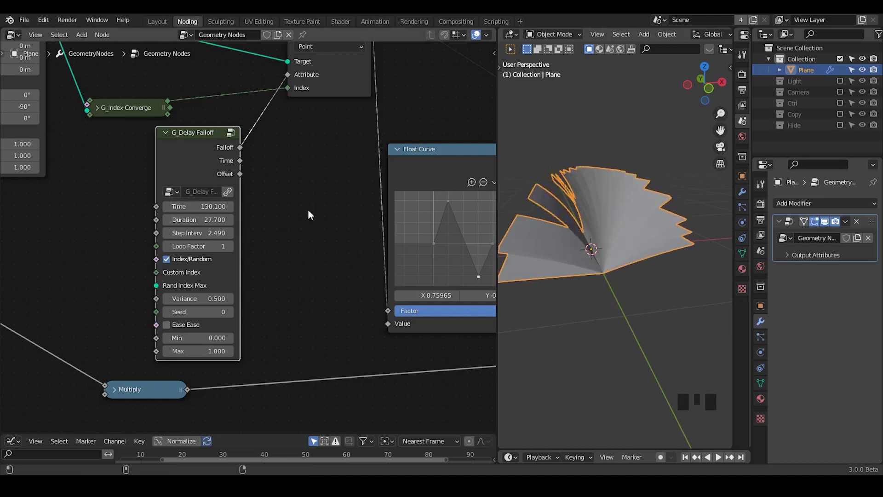
Step: Set G_Delay Falloff's Time to 196.9, Duration to 40.3, Step Interval to 4.09 and Loop Factor to 3
{"action": "left_click", "coordinate": [230, 249]}
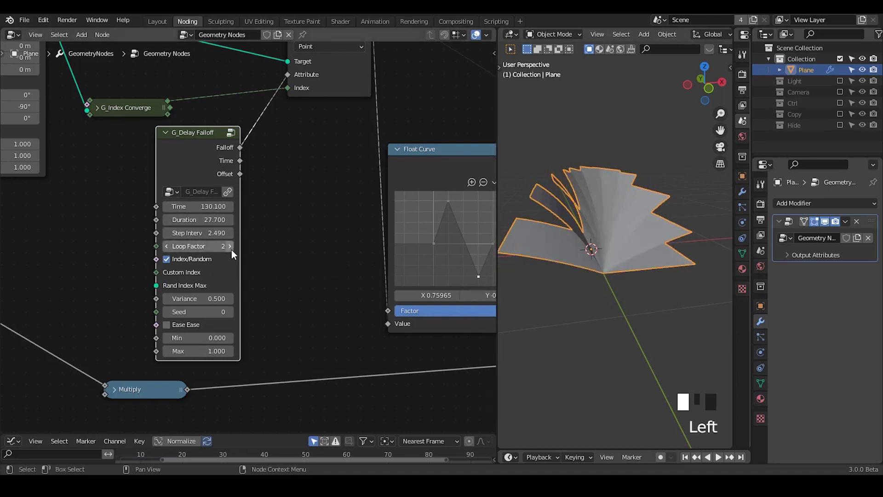
{"action": "left_click_drag", "start_coordinate": [207, 206], "coordinate": [430, 206]}
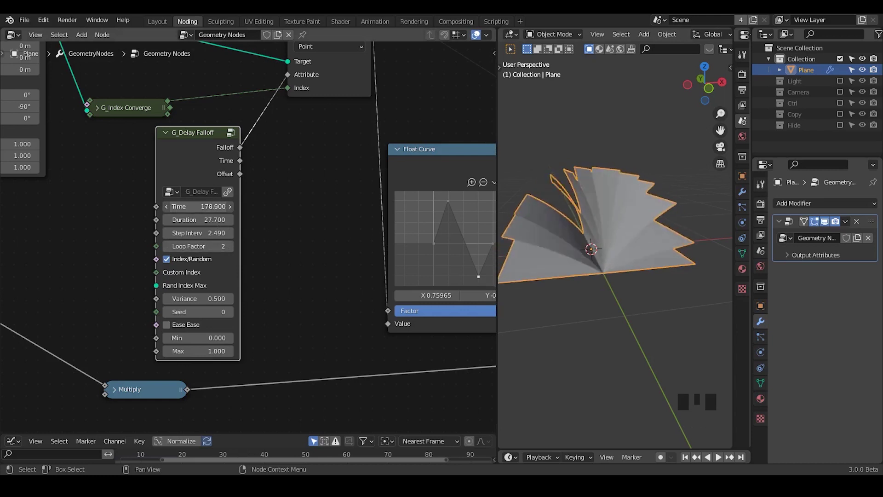
{"action": "left_click_drag", "start_coordinate": [207, 233], "coordinate": [284, 206]}
{"action": "left_click_drag", "start_coordinate": [207, 220], "coordinate": [256, 220]}
{"action": "left_click", "coordinate": [230, 246]}
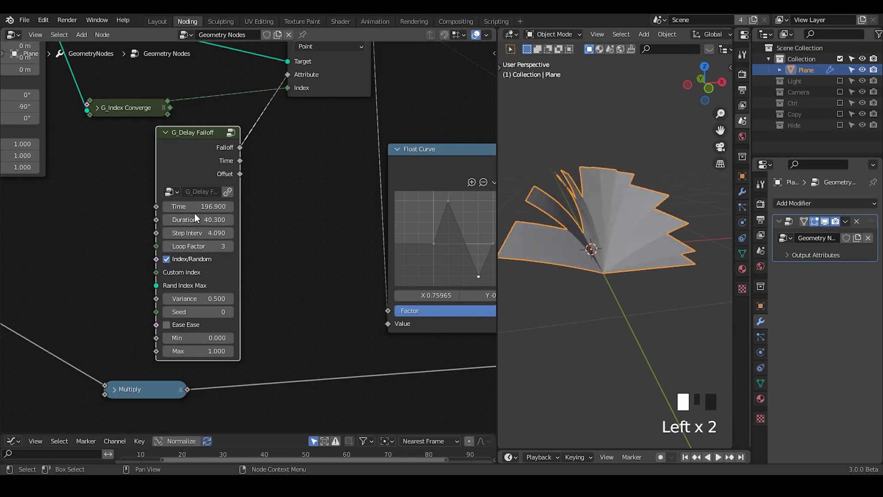
Step: Set G_Delay Falloff's Loop Factor to 2, reset its Time to 0, and scrub Time up to 63.4
{"action": "left_click_drag", "start_coordinate": [195, 206], "coordinate": [118, 207]}
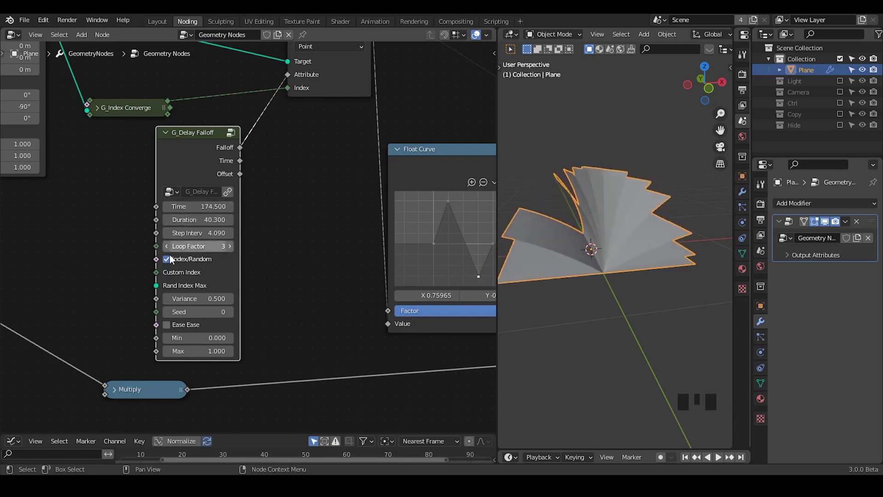
{"action": "left_click", "coordinate": [167, 247]}
{"action": "left_click", "coordinate": [196, 206]}
{"action": "type", "text": "0"}
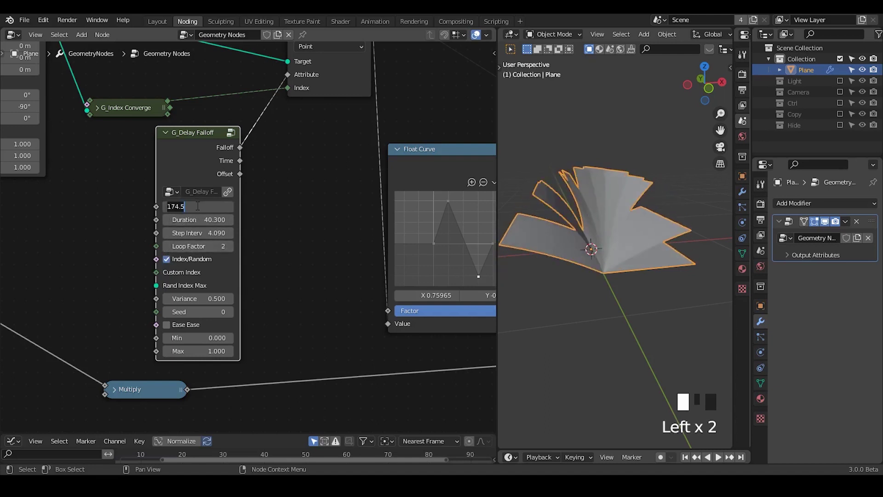
{"action": "key", "text": "Return"}
{"action": "left_click_drag", "start_coordinate": [197, 206], "coordinate": [230, 206]}
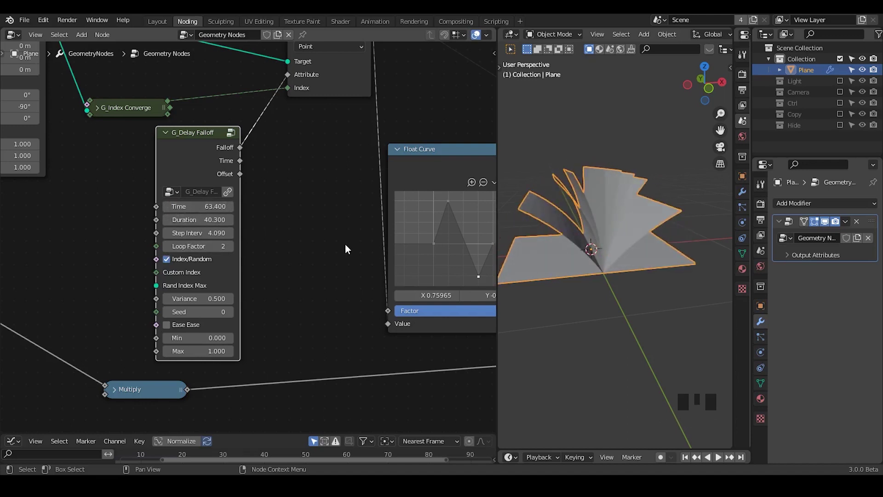
Step: Save the file, reload it with its linked Preset Master.blend library, and set G_Delay Falloff's Time to 86.7
{"action": "key", "text": "ctrl+s"}
{"action": "key", "text": "ctrl+shift+alt+q"}
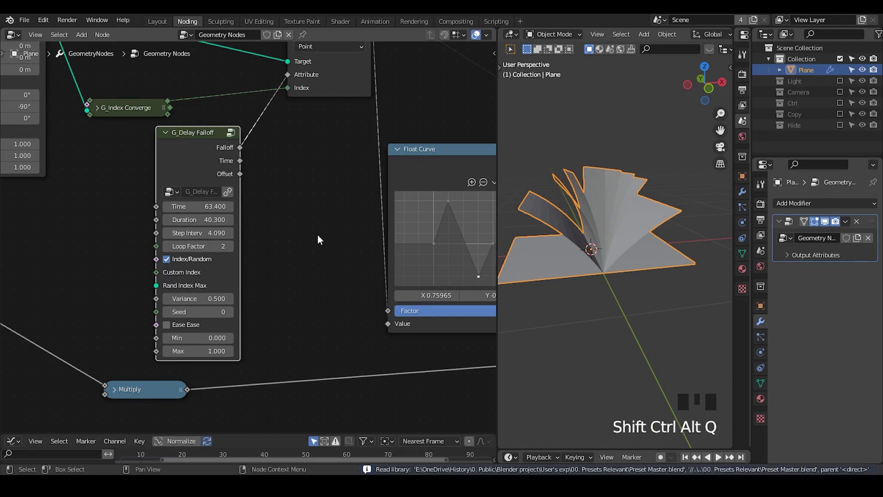
{"action": "middle_click_drag", "start_coordinate": [345, 232], "coordinate": [317, 275]}
{"action": "mouse_move", "coordinate": [231, 219]}
{"action": "left_mouse_down"}
{"action": "mouse_move", "coordinate": [214, 219]}
{"action": "mouse_move", "coordinate": [244, 219]}
{"action": "mouse_move", "coordinate": [218, 218]}
{"action": "mouse_move", "coordinate": [232, 219]}
{"action": "left_mouse_up"}
{"action": "middle_click_drag", "start_coordinate": [248, 256], "coordinate": [236, 212]}
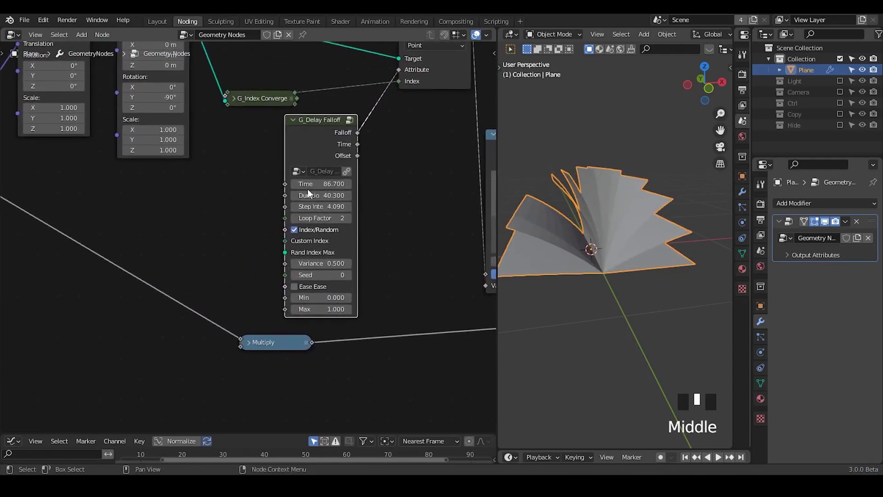
Step: Try the driver expression #frame in G_Delay Falloff's Time
{"action": "left_click", "coordinate": [308, 184]}
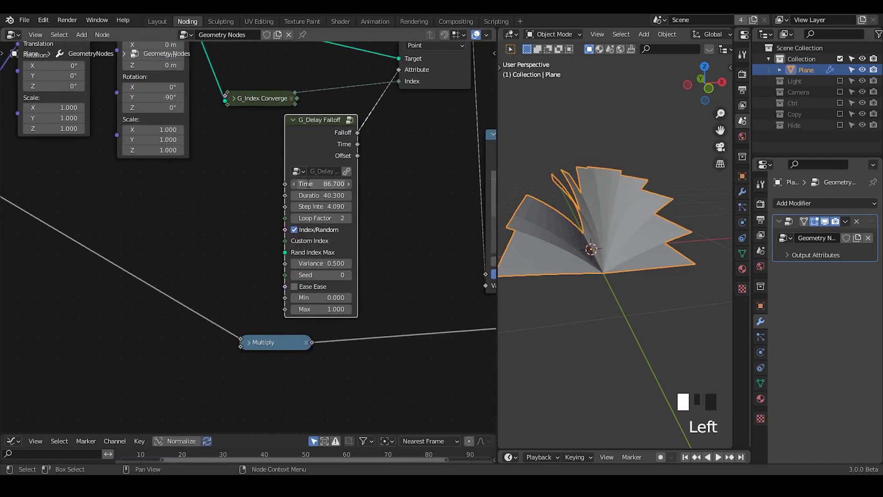
{"action": "type", "text": "#frame"}
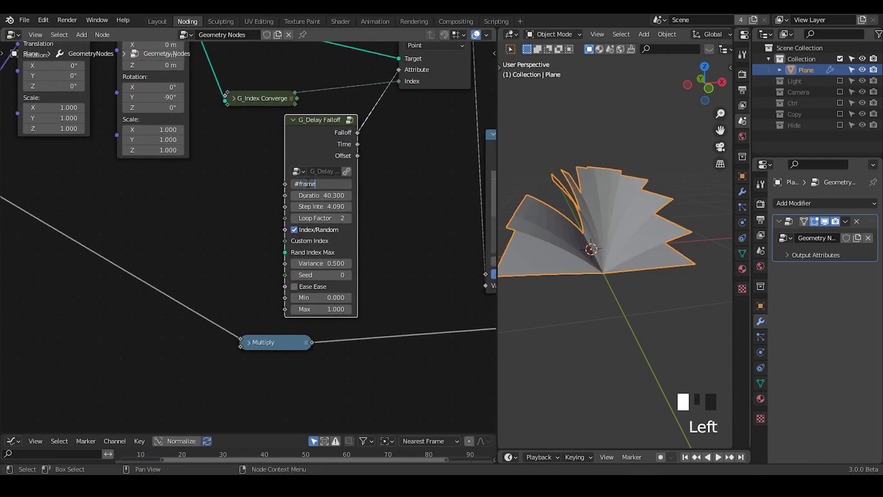
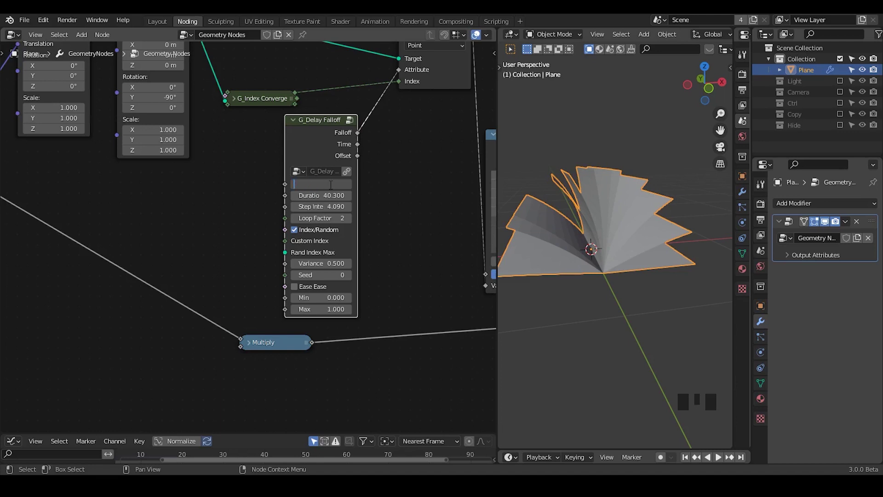
Step: Add a G_Time Info node beside G_Delay Falloff and set its Factor to 1
{"action": "key", "text": "ctrl+a"}
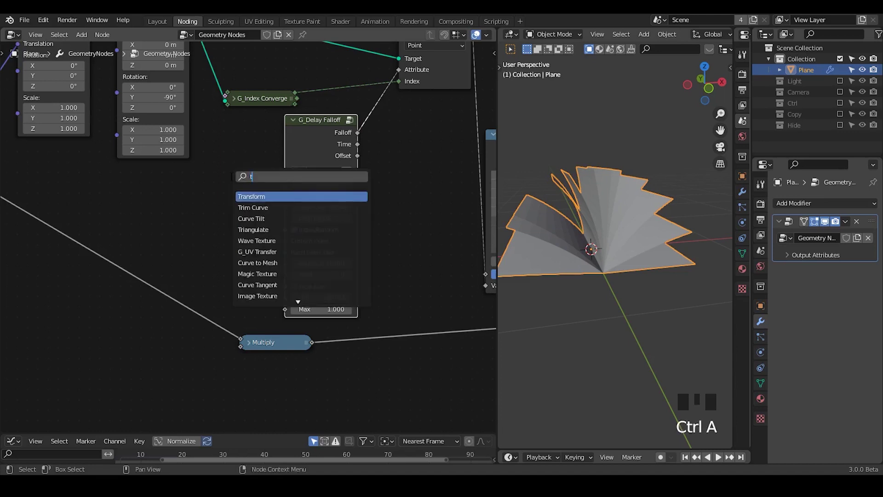
{"action": "type", "text": "time info"}
{"action": "key", "text": "Return"}
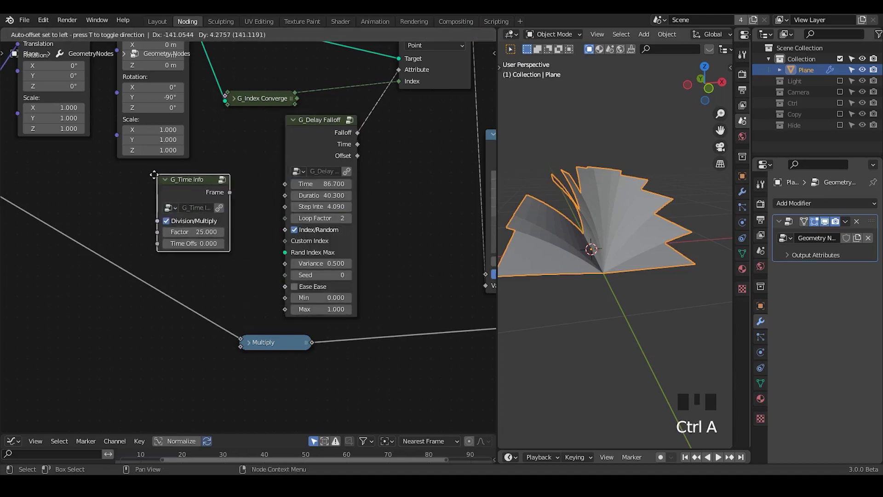
{"action": "left_click", "coordinate": [186, 231]}
{"action": "left_click_drag", "start_coordinate": [186, 232], "coordinate": [159, 232]}
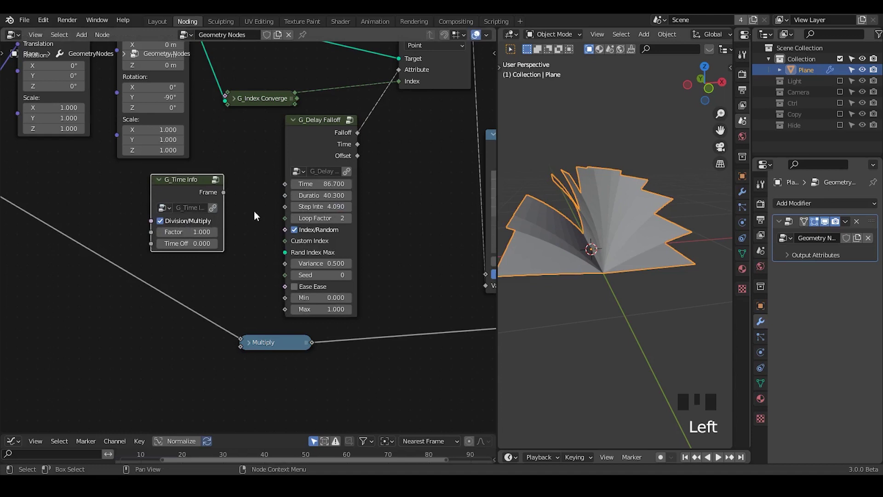
Step: Inspect the Multiply node with its driven value inside the G_Time Info group, and return to the main node tree
{"action": "left_click", "coordinate": [219, 193]}
{"action": "key", "text": "Tab"}
{"action": "left_click", "coordinate": [214, 212]}
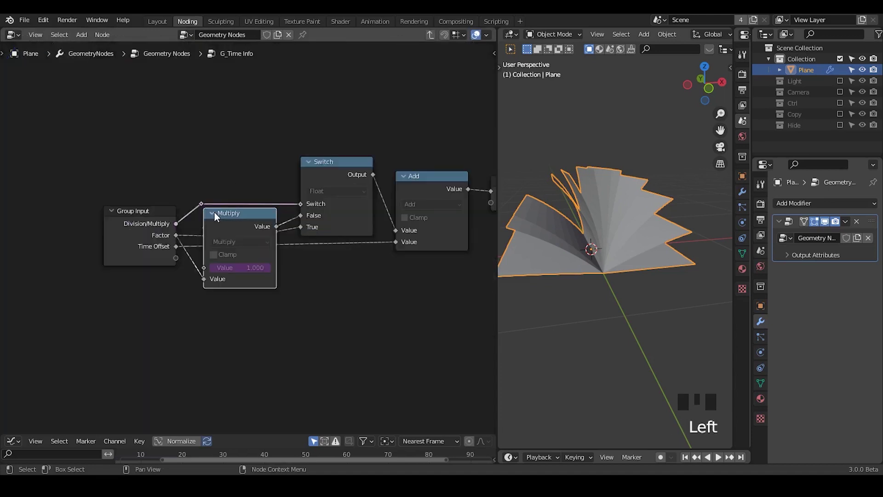
{"action": "left_click", "coordinate": [215, 212]}
{"action": "left_click", "coordinate": [429, 36]}
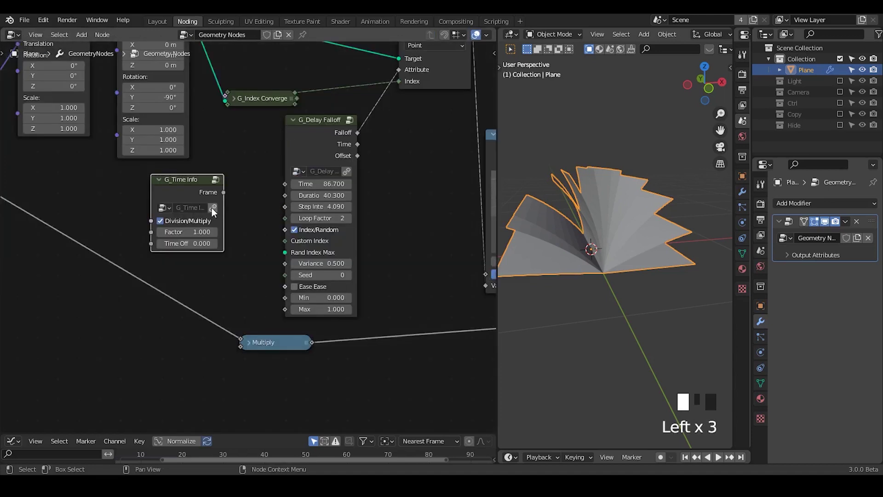
Step: Connect G_Time Info's Frame output to G_Delay Falloff's Time, and set the scene's end frame to 4000
{"action": "left_click_drag", "start_coordinate": [223, 192], "coordinate": [285, 183]}
{"action": "middle_click_drag", "start_coordinate": [686, 455], "coordinate": [533, 455]}
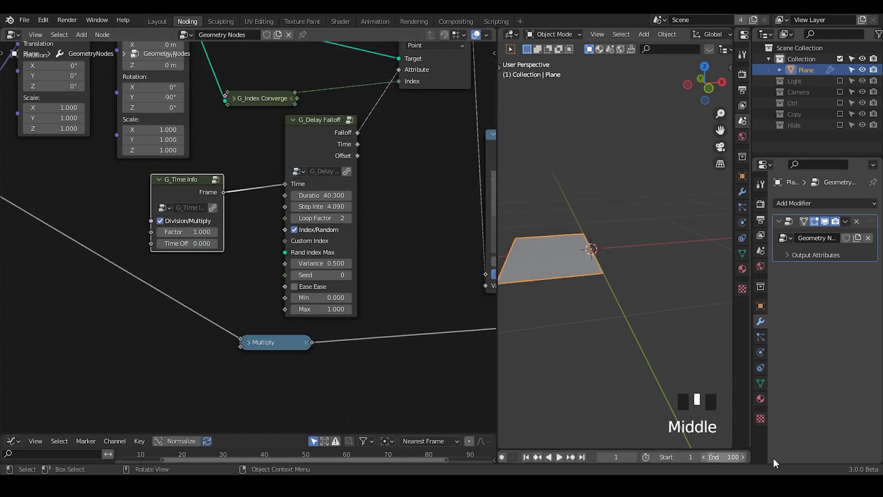
{"action": "left_click", "coordinate": [726, 461]}
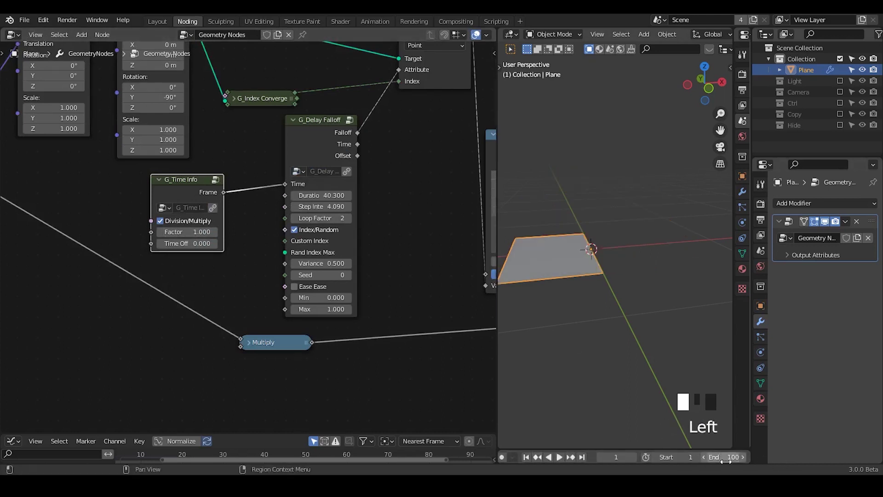
{"action": "double_click", "coordinate": [726, 460]}
{"action": "type", "text": "000"}
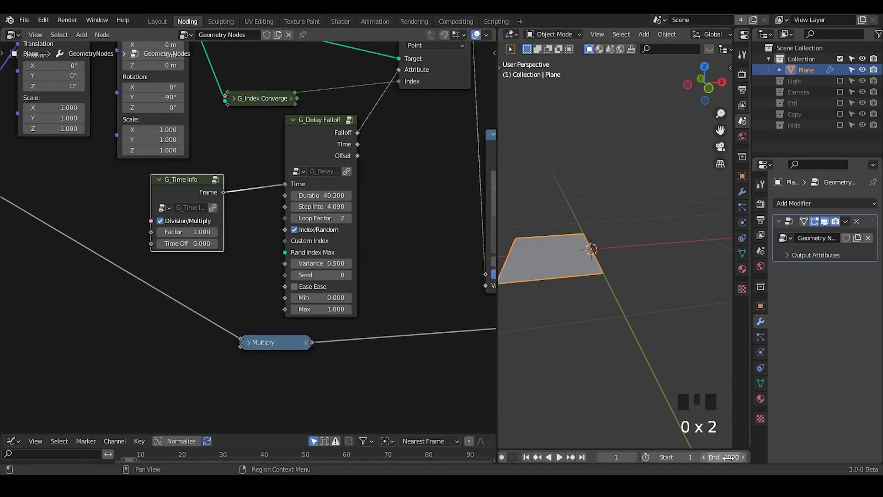
Step: Play the page-turning animation, stop it, and return to the first frame
{"action": "left_click", "coordinate": [559, 457]}
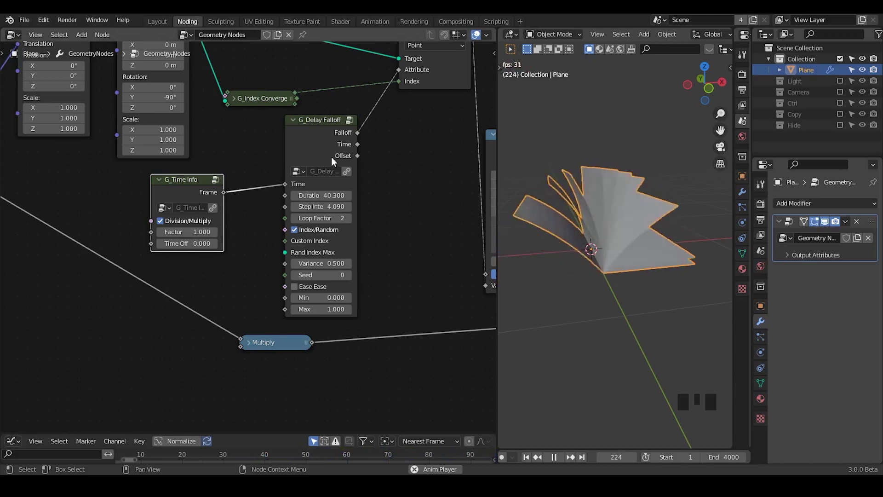
{"action": "left_click", "coordinate": [554, 456]}
{"action": "left_click", "coordinate": [526, 457]}
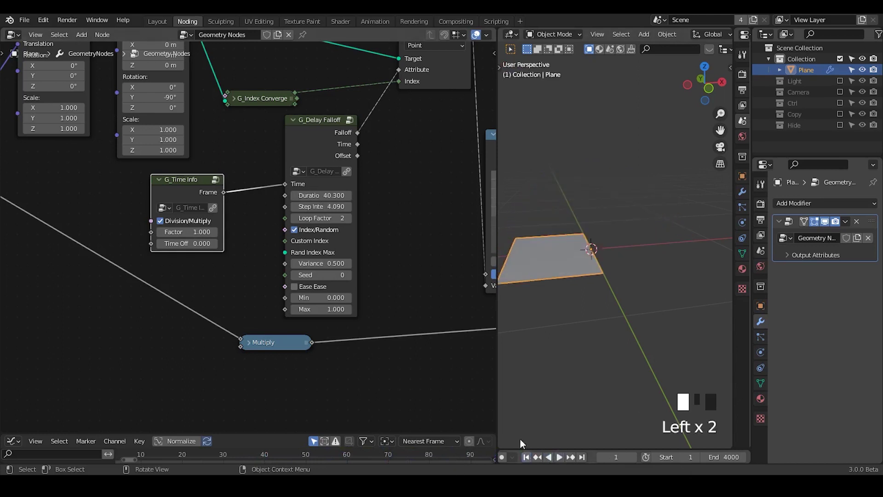
Step: Move the Mesh Line node closer to the Instance on Points node and slightly higher above Transfer Attribute
{"action": "middle_click_drag", "start_coordinate": [356, 130], "coordinate": [230, 233]}
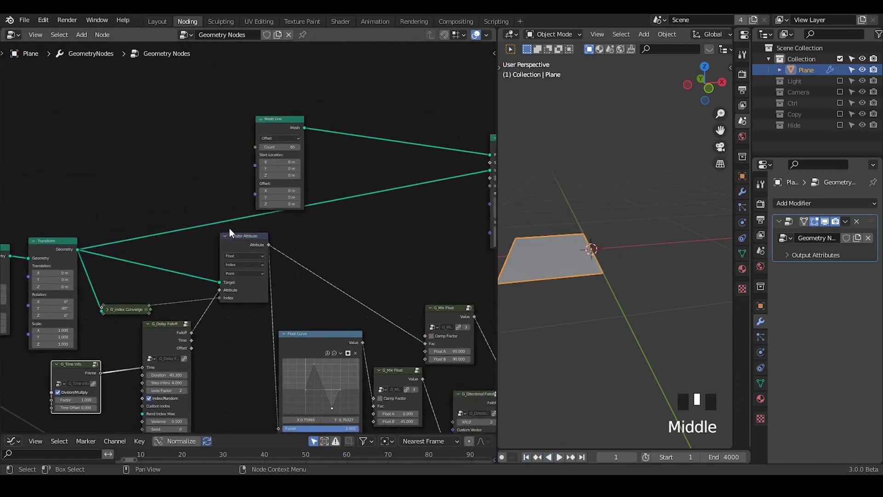
{"action": "left_click_drag", "start_coordinate": [279, 138], "coordinate": [358, 117]}
{"action": "middle_click_drag", "start_coordinate": [447, 240], "coordinate": [322, 231]}
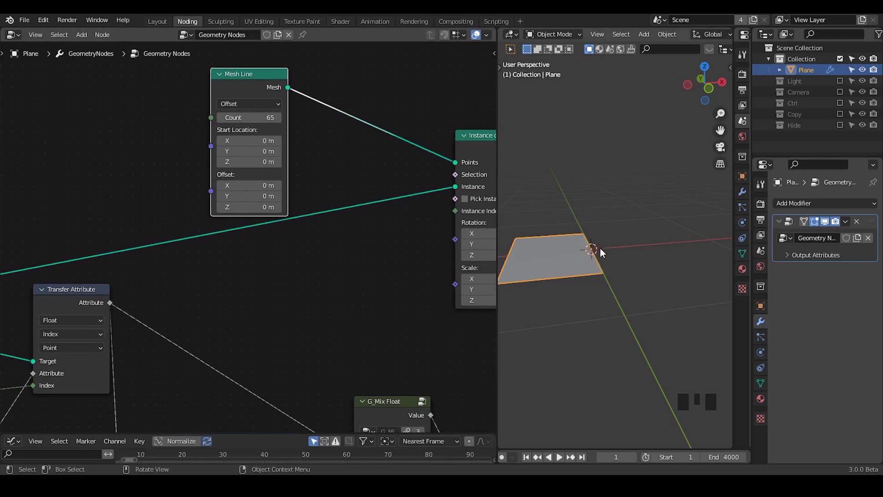
{"action": "left_click_drag", "start_coordinate": [278, 93], "coordinate": [203, 93]}
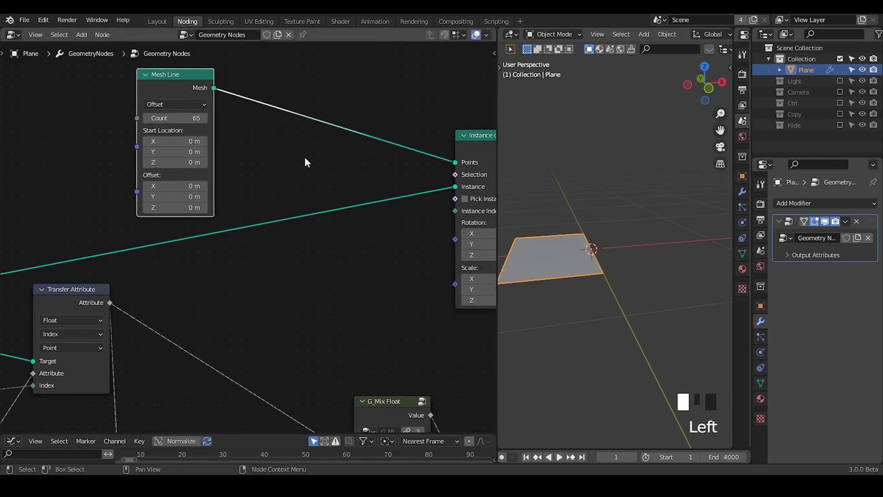
{"action": "key", "text": "ctrl+a"}
{"action": "type", "text": "curv"}
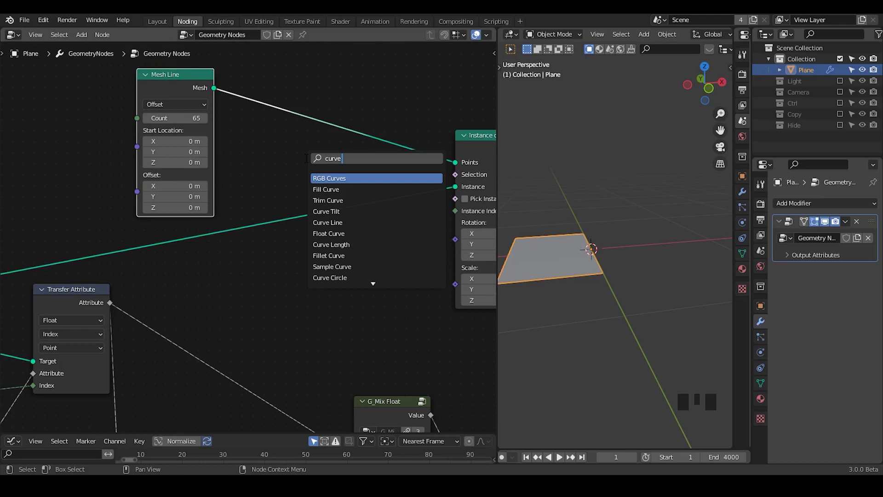
{"action": "type", "text": "e c"}
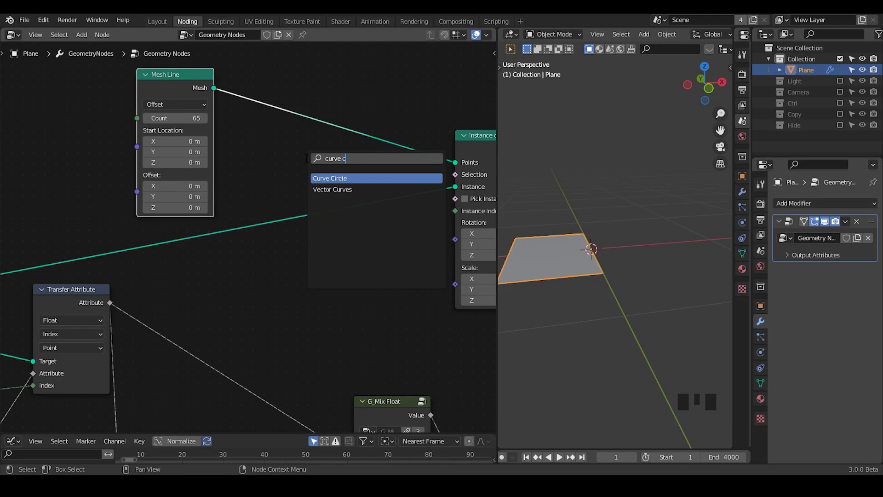
{"action": "key", "text": "ctrl+a"}
{"action": "type", "text": "bezie"}
{"action": "key", "text": "BackSpace"}
{"action": "key", "text": "BackSpace"}
{"action": "key", "text": "BackSpace"}
{"action": "key", "text": "BackSpace"}
{"action": "key", "text": "BackSpace"}
{"action": "key", "text": "BackSpace"}
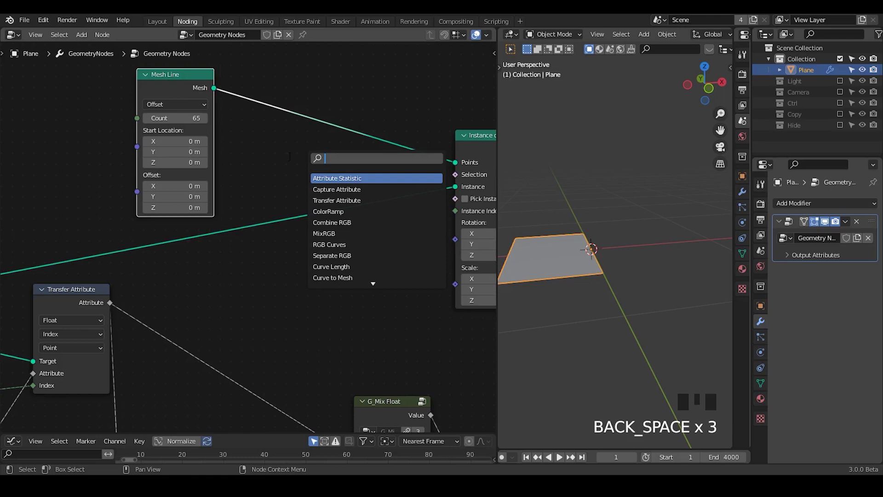
{"action": "key", "text": "Escape"}
Step: Move Instance on Points slightly up and add a Normal node below the Mesh Line node
{"action": "middle_click_drag", "start_coordinate": [378, 198], "coordinate": [328, 194]}
{"action": "left_click_drag", "start_coordinate": [445, 158], "coordinate": [401, 141]}
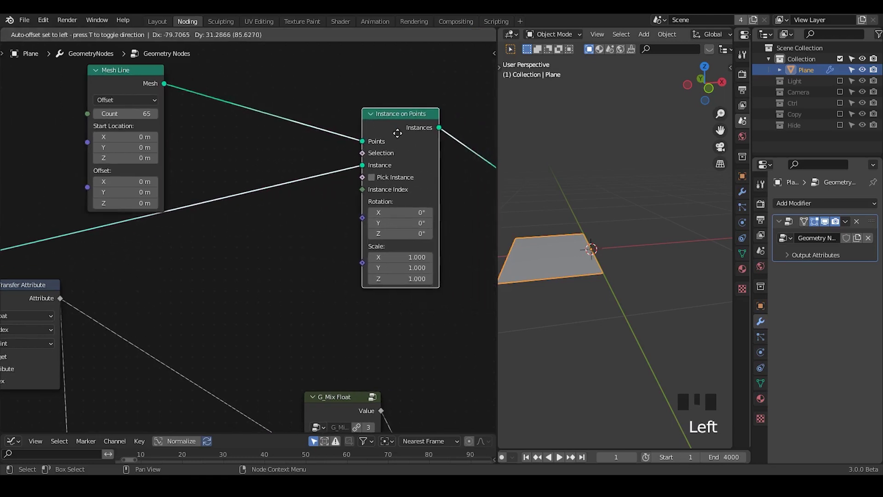
{"action": "middle_click_drag", "start_coordinate": [84, 86], "coordinate": [115, 100]}
{"action": "key", "text": "ctrl+a"}
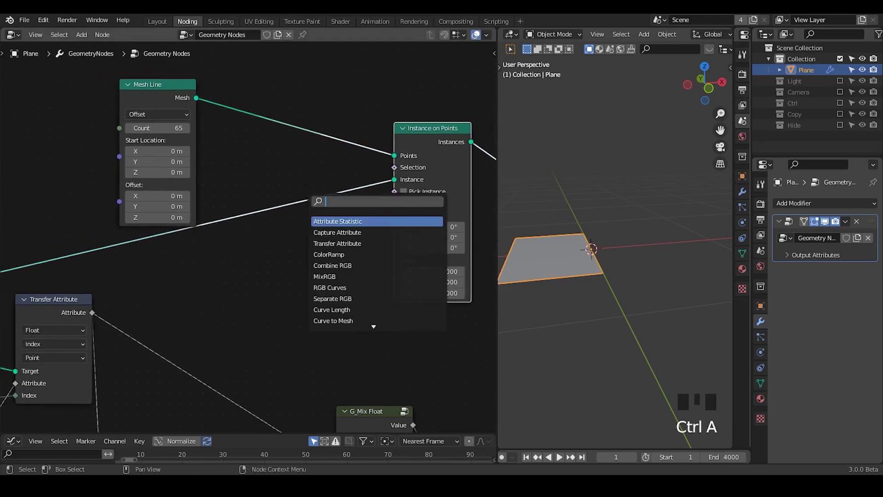
{"action": "type", "text": "normal"}
{"action": "key", "text": "Return"}
{"action": "left_click", "coordinate": [199, 258]}
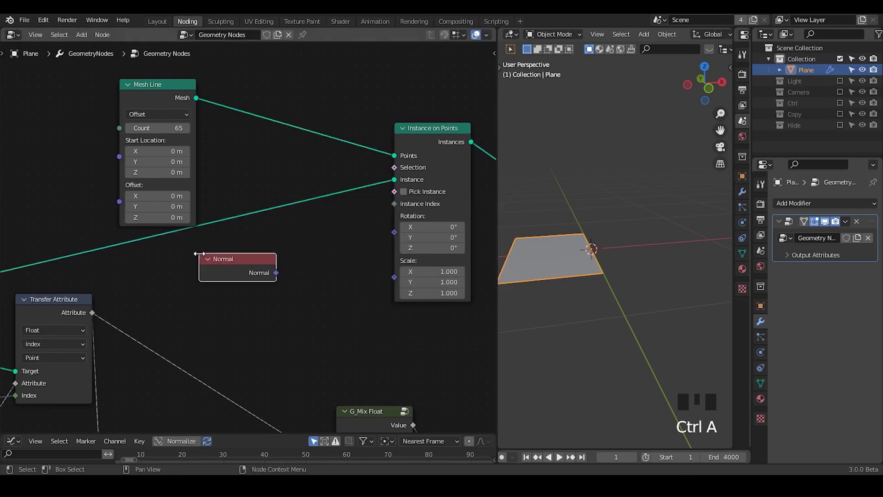
Step: Add an Align Euler to Vector node and place it between the Normal and Instance on Points nodes
{"action": "key", "text": "ctrl+a"}
{"action": "type", "text": "alg"}
{"action": "key", "text": "Return"}
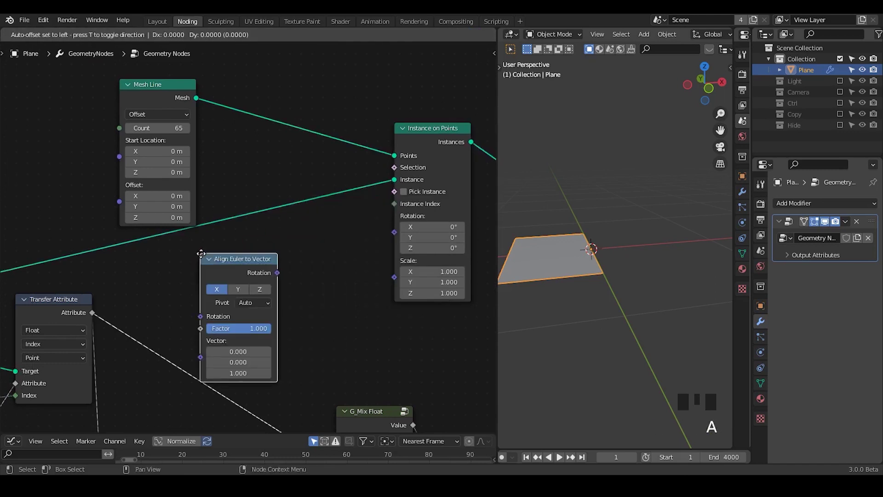
{"action": "left_click", "coordinate": [305, 228]}
{"action": "left_click_drag", "start_coordinate": [224, 261], "coordinate": [190, 270]}
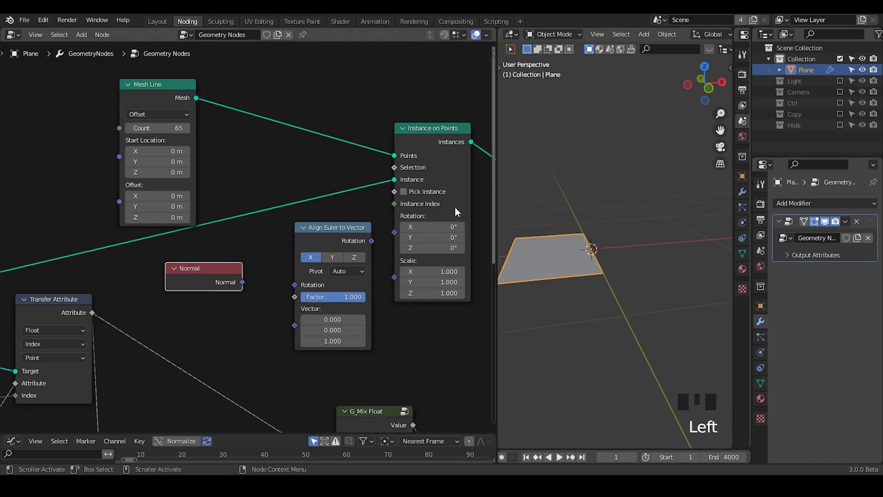
{"action": "left_click_drag", "start_coordinate": [382, 215], "coordinate": [220, 300]}
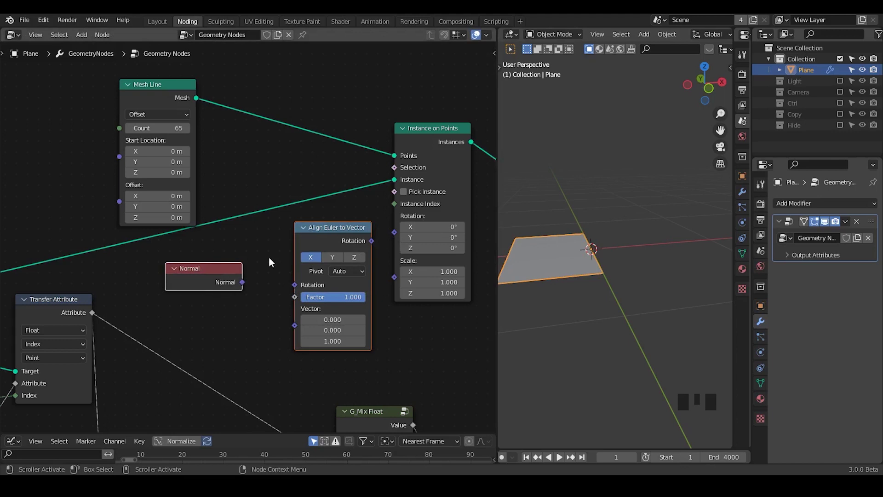
{"action": "left_click", "coordinate": [336, 235]}
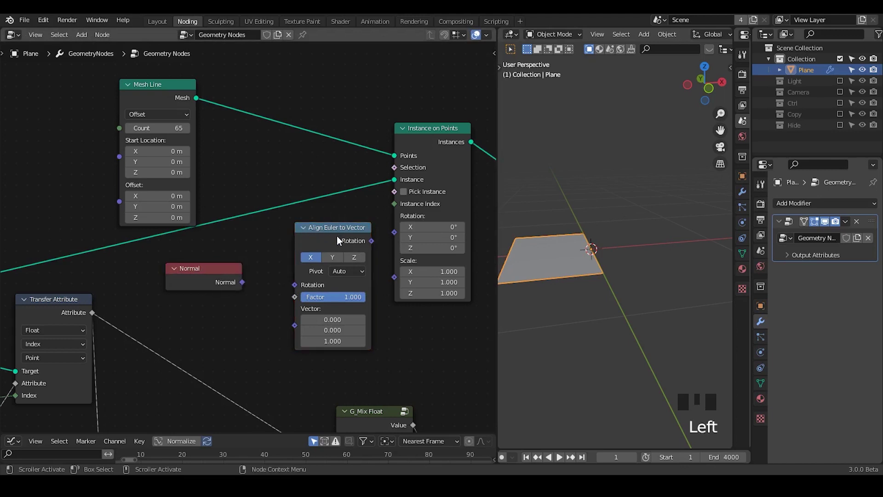
{"action": "left_click_drag", "start_coordinate": [337, 236], "coordinate": [320, 233]}
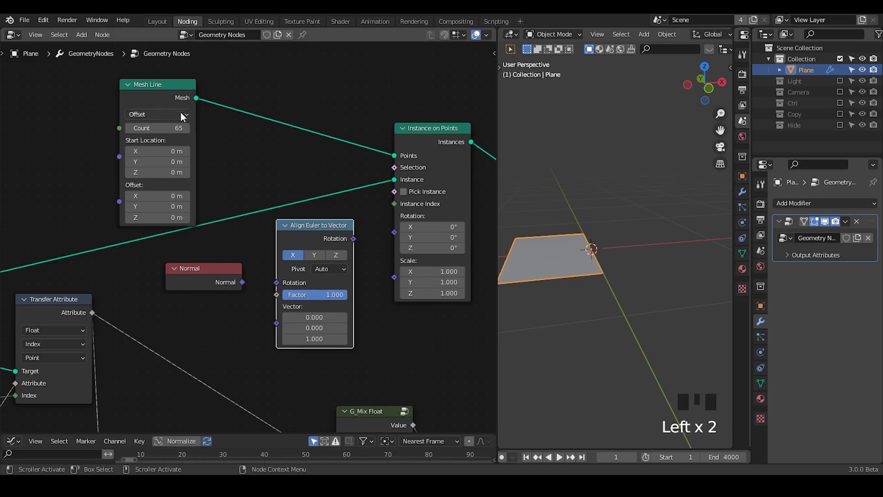
Step: Shift the Mesh Line node further from Instance on Points, and circle the Align Euler to Vector header with a temporary annotation
{"action": "left_click_drag", "start_coordinate": [181, 105], "coordinate": [146, 101]}
{"action": "left_click_drag", "start_coordinate": [343, 199], "coordinate": [189, 301]}
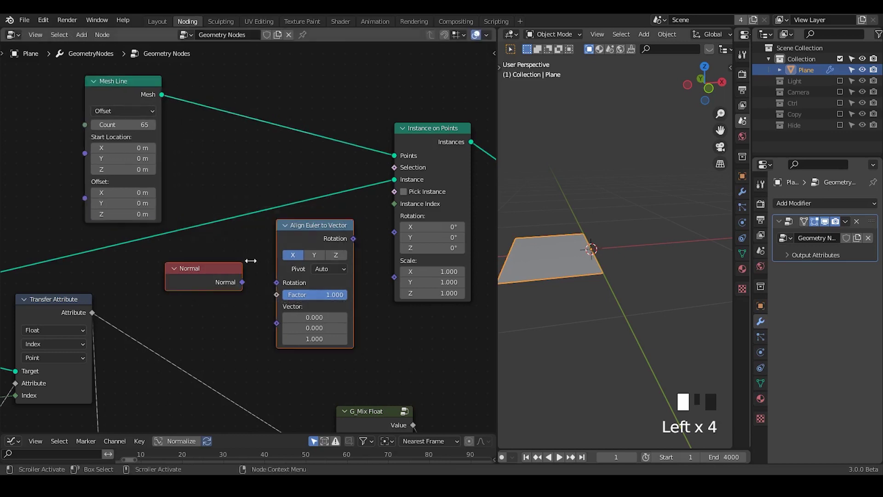
{"action": "key", "text": "d"}
{"action": "left_click_drag", "start_coordinate": [264, 220], "coordinate": [354, 206]}
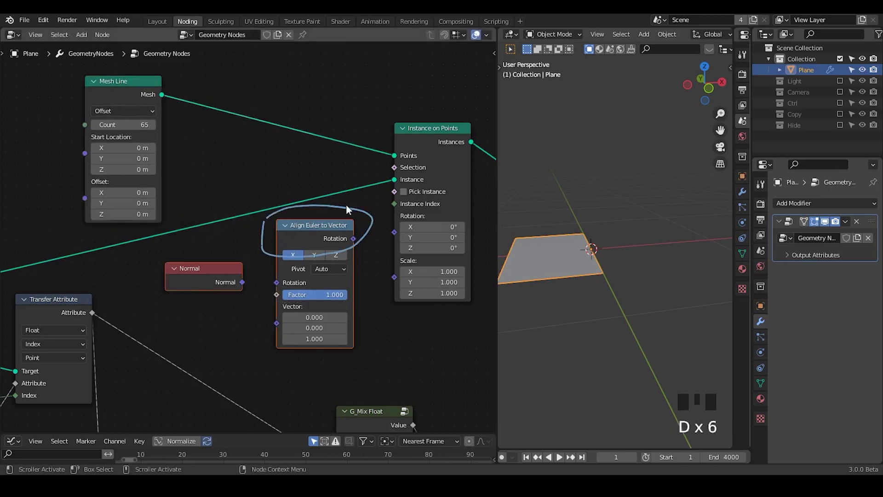
{"action": "mouse_move", "coordinate": [357, 203]}
{"action": "right_mouse_down"}
{"action": "mouse_move", "coordinate": [207, 267]}
{"action": "mouse_move", "coordinate": [207, 289]}
{"action": "mouse_move", "coordinate": [184, 299]}
{"action": "right_mouse_up"}
{"action": "left_click", "coordinate": [363, 222]}
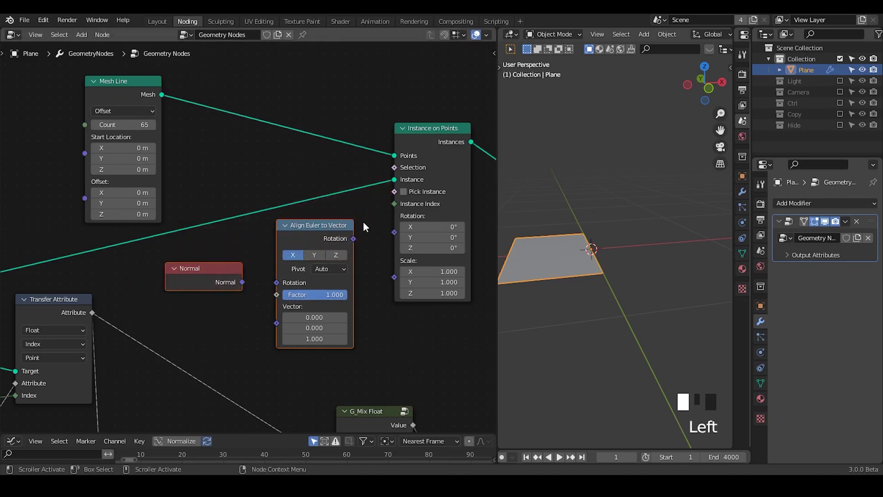
Step: Delete the Normal and Align Euler to Vector nodes, and move Instance on Points closer to Mesh Line
{"action": "left_click_drag", "start_coordinate": [369, 211], "coordinate": [173, 318]}
{"action": "key", "text": "x"}
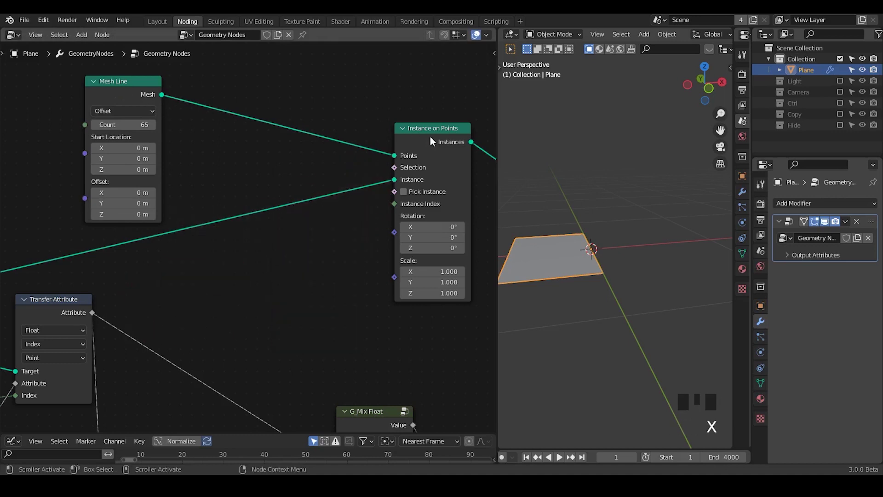
{"action": "left_click_drag", "start_coordinate": [431, 142], "coordinate": [330, 149]}
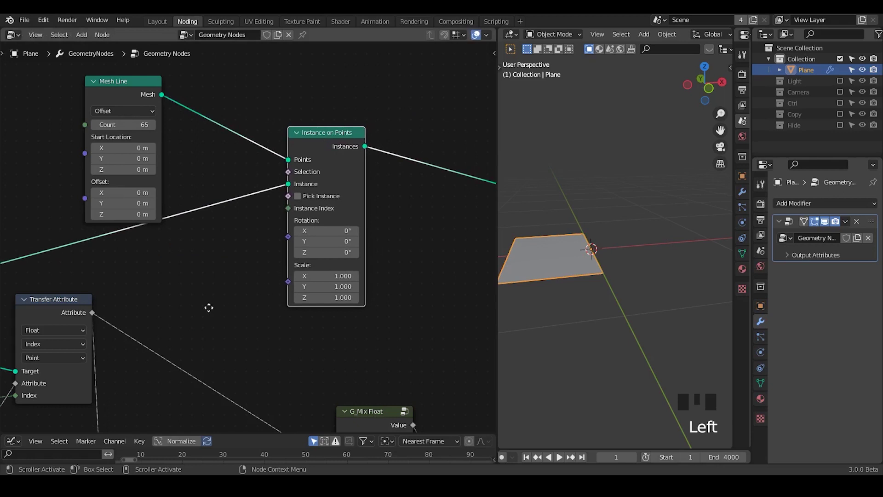
Step: Reposition the G_Time Info and G_Delay Falloff nodes to leave a wide gap between them
{"action": "middle_click_drag", "start_coordinate": [208, 307], "coordinate": [350, 209]}
{"action": "left_click_drag", "start_coordinate": [216, 213], "coordinate": [96, 254]}
{"action": "left_click_drag", "start_coordinate": [317, 160], "coordinate": [352, 171]}
{"action": "left_click_drag", "start_coordinate": [113, 251], "coordinate": [95, 220]}
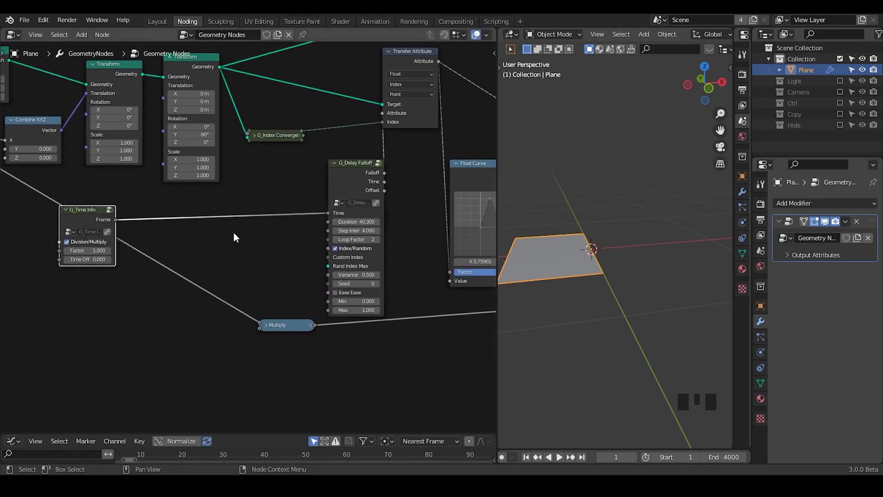
{"action": "left_click_drag", "start_coordinate": [348, 183], "coordinate": [326, 172]}
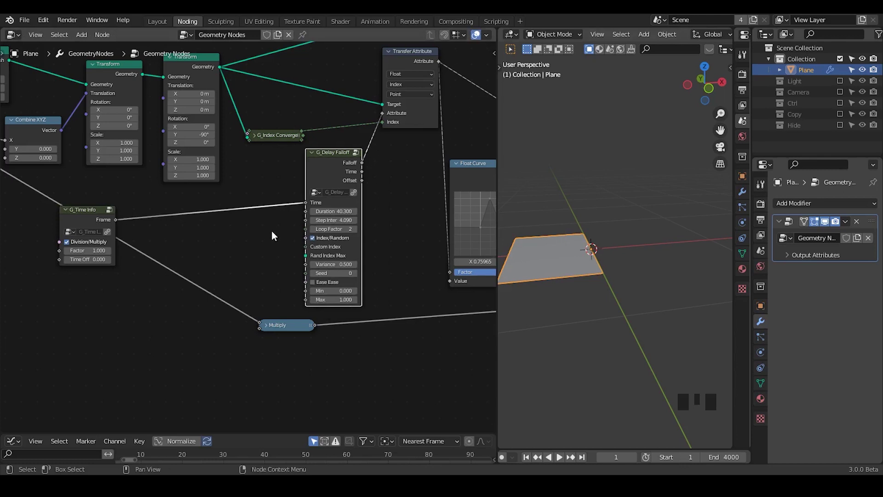
{"action": "middle_click_drag", "start_coordinate": [207, 237], "coordinate": [282, 225]}
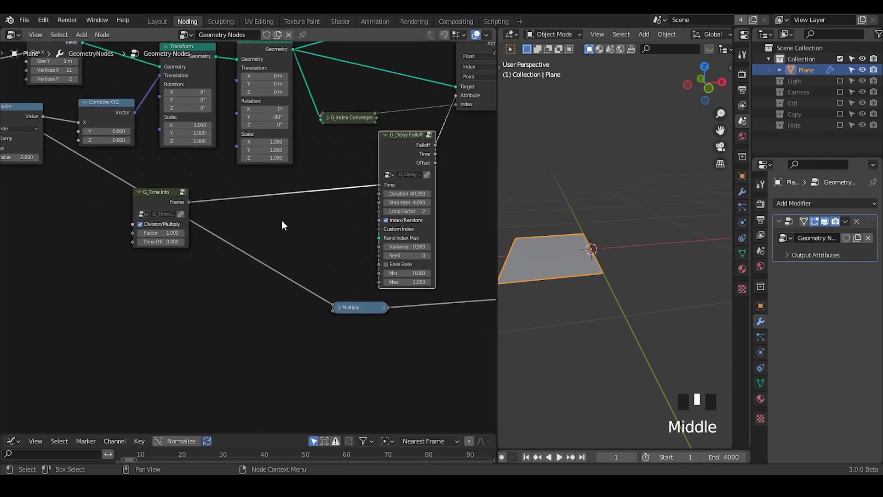
{"action": "key", "text": "shift+ctrl+alt+q"}
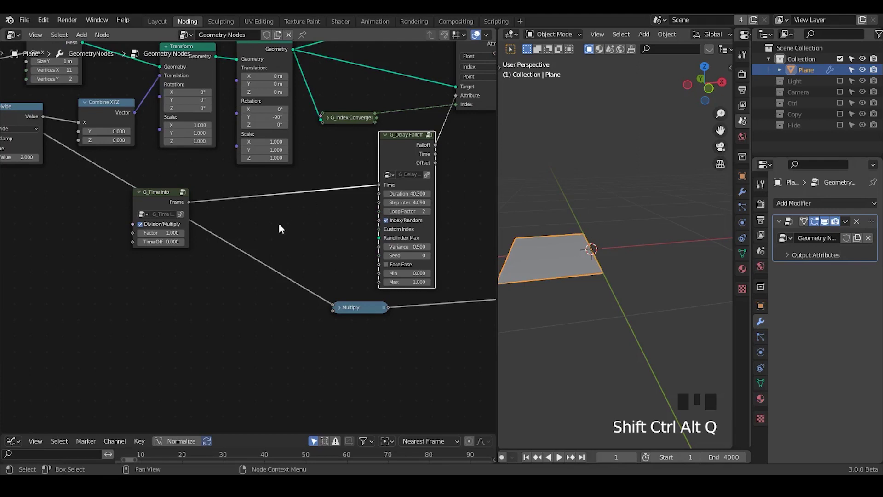
{"action": "left_click_drag", "start_coordinate": [167, 192], "coordinate": [81, 190]}
{"action": "middle_click_drag", "start_coordinate": [108, 238], "coordinate": [164, 230]}
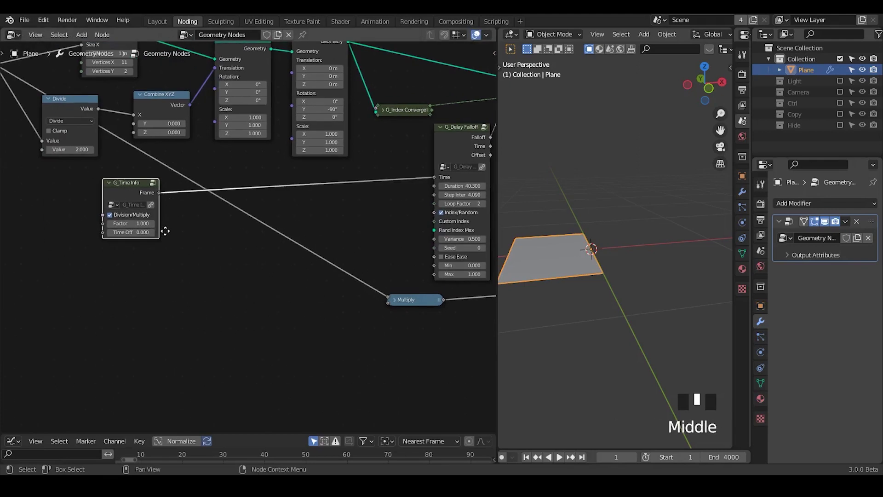
Step: Add a Compare Floats node in the free space below G_Time Info
{"action": "key", "text": "ctrl+a"}
{"action": "type", "text": "float com"}
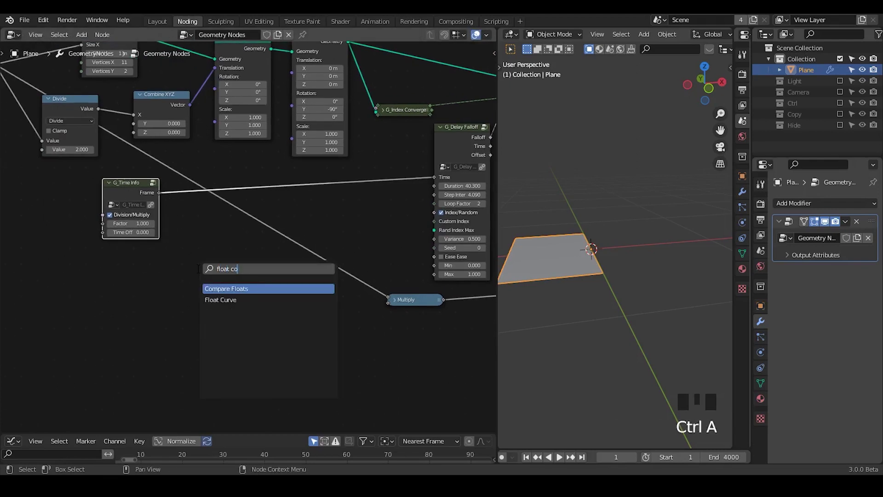
{"action": "key", "text": "Return"}
{"action": "left_click", "coordinate": [219, 255]}
Step: Add an Index node below G_Time Info, before the Less Than comparison node
{"action": "middle_click_drag", "start_coordinate": [210, 326], "coordinate": [380, 261]}
{"action": "key", "text": "ctrl+a"}
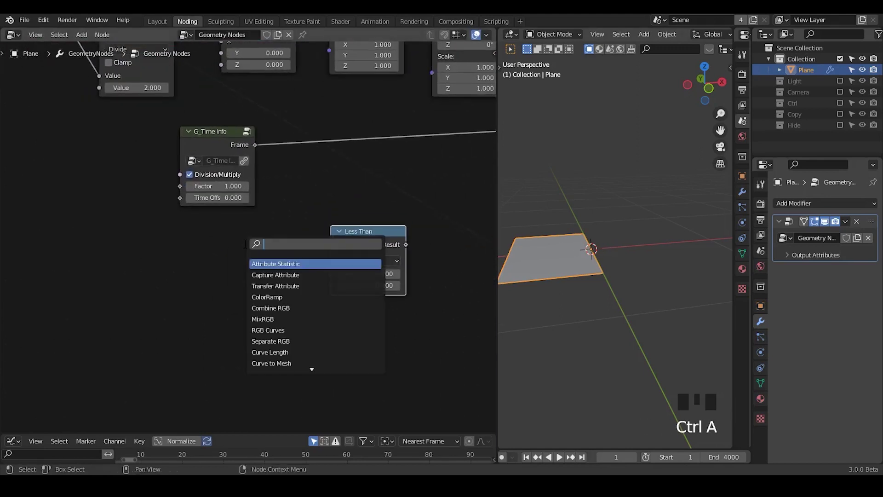
{"action": "type", "text": "ind"}
{"action": "key", "text": "Return"}
{"action": "left_click", "coordinate": [140, 281]}
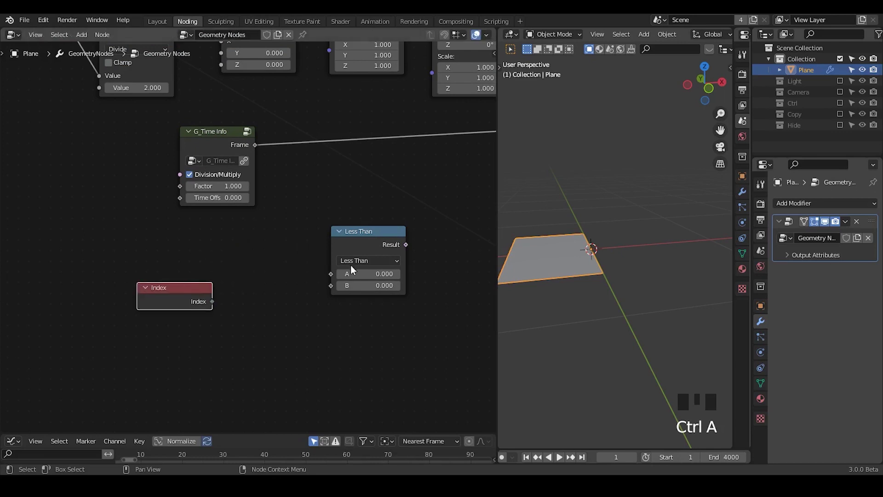
Step: Set the comparison node to Greater Than, connect Index to its A input, and tidy both nodes closer together
{"action": "left_click", "coordinate": [352, 259]}
{"action": "left_click", "coordinate": [364, 296]}
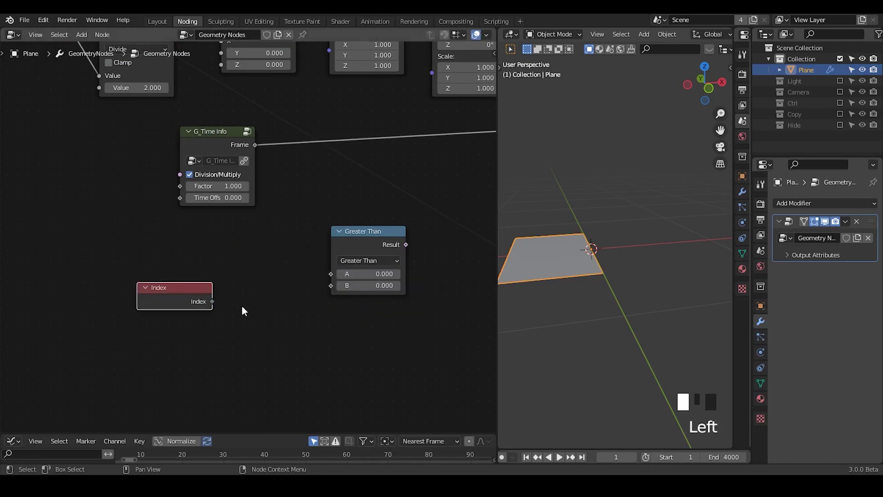
{"action": "left_click_drag", "start_coordinate": [213, 301], "coordinate": [330, 274]}
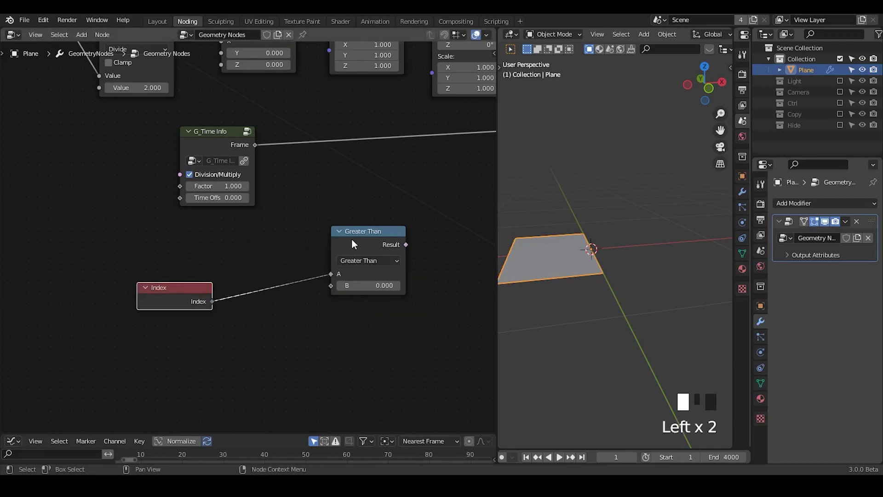
{"action": "left_click_drag", "start_coordinate": [351, 243], "coordinate": [354, 230]}
{"action": "middle_click_drag", "start_coordinate": [353, 229], "coordinate": [274, 258]}
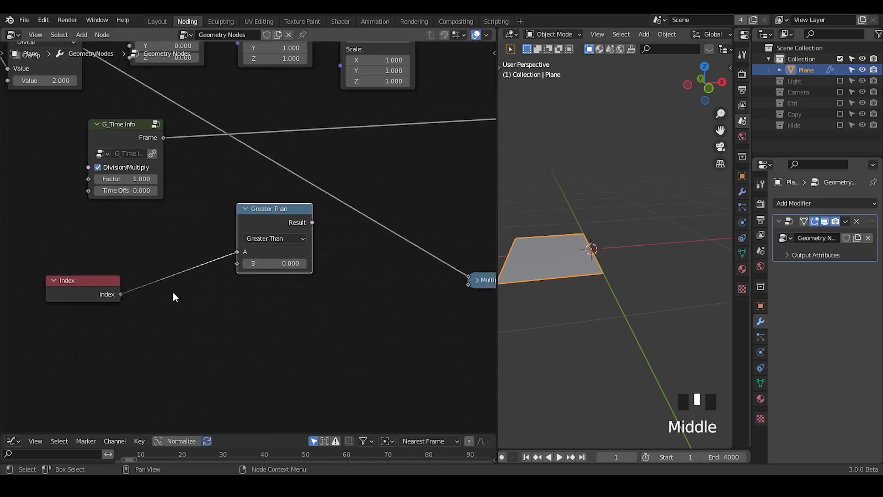
{"action": "left_click_drag", "start_coordinate": [90, 289], "coordinate": [119, 270]}
Step: Annotate a 0 below the Index node, and set the Greater Than node's B value to 3
{"action": "key", "text": "d"}
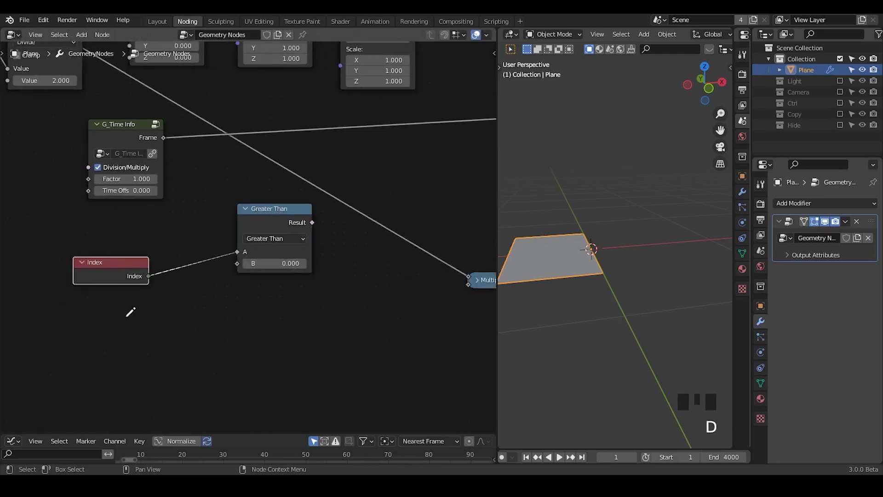
{"action": "left_click_drag", "start_coordinate": [129, 311], "coordinate": [127, 304]}
{"action": "left_click", "coordinate": [277, 262]}
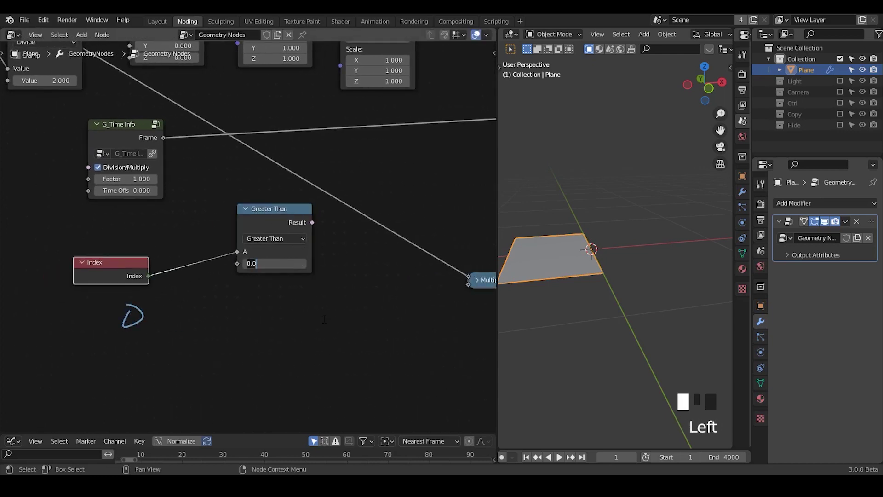
{"action": "type", "text": "3"}
{"action": "key", "text": "Return"}
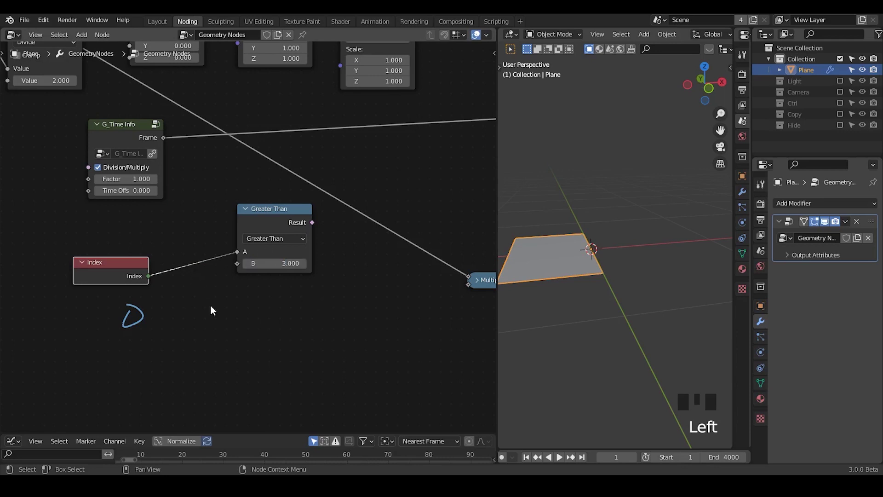
Step: Annotate a 4 below the Greater Than node, mark beside its B input, and erase the annotations
{"action": "key", "text": "d"}
{"action": "mouse_move", "coordinate": [247, 292]}
{"action": "left_mouse_down"}
{"action": "mouse_move", "coordinate": [245, 305]}
{"action": "mouse_move", "coordinate": [263, 315]}
{"action": "mouse_move", "coordinate": [245, 340]}
{"action": "left_mouse_up"}
{"action": "key", "text": "d"}
{"action": "key", "text": "d"}
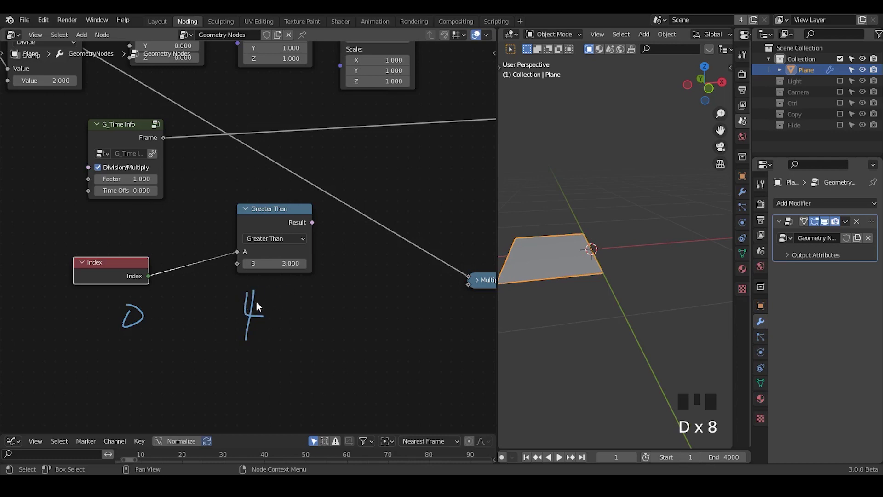
{"action": "key", "text": "d"}
{"action": "left_click_drag", "start_coordinate": [219, 267], "coordinate": [232, 282]}
{"action": "key", "text": "d"}
{"action": "key", "text": "d"}
{"action": "mouse_move", "coordinate": [233, 281]}
{"action": "right_mouse_down"}
{"action": "mouse_move", "coordinate": [197, 312]}
{"action": "mouse_move", "coordinate": [233, 322]}
{"action": "mouse_move", "coordinate": [102, 321]}
{"action": "right_mouse_up"}
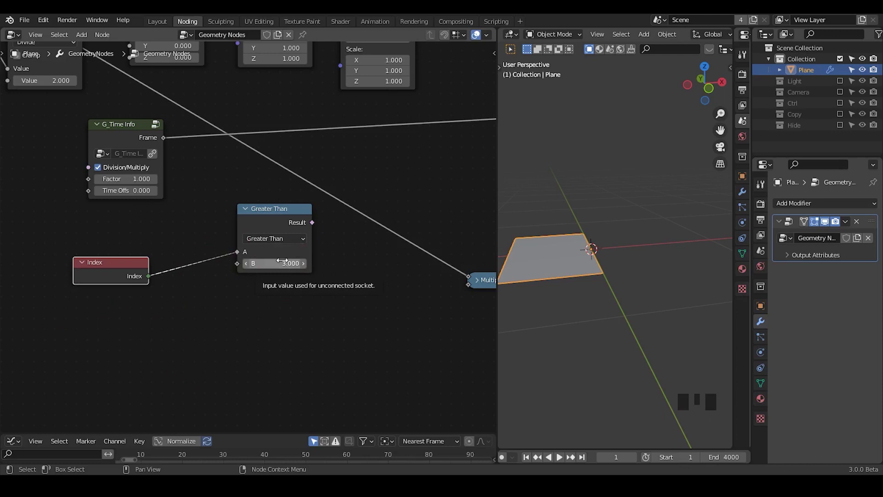
Step: Insert a Math node set to Subtract on the link between G_Time Info and the G_Delay Falloff Time input
{"action": "left_click", "coordinate": [269, 210]}
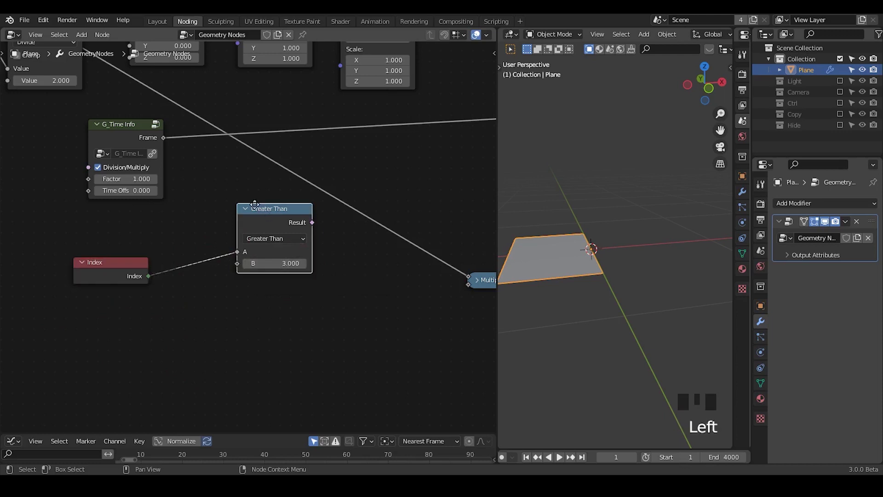
{"action": "left_click_drag", "start_coordinate": [269, 210], "coordinate": [256, 204]}
{"action": "middle_click_drag", "start_coordinate": [346, 199], "coordinate": [317, 236]}
{"action": "key", "text": "ctrl+a"}
{"action": "type", "text": "add"}
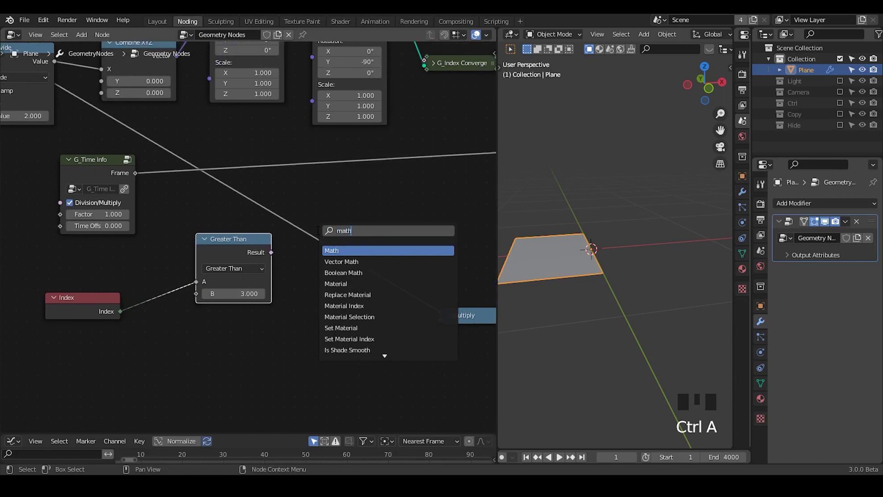
{"action": "key", "text": "Return"}
{"action": "left_click", "coordinate": [368, 133]}
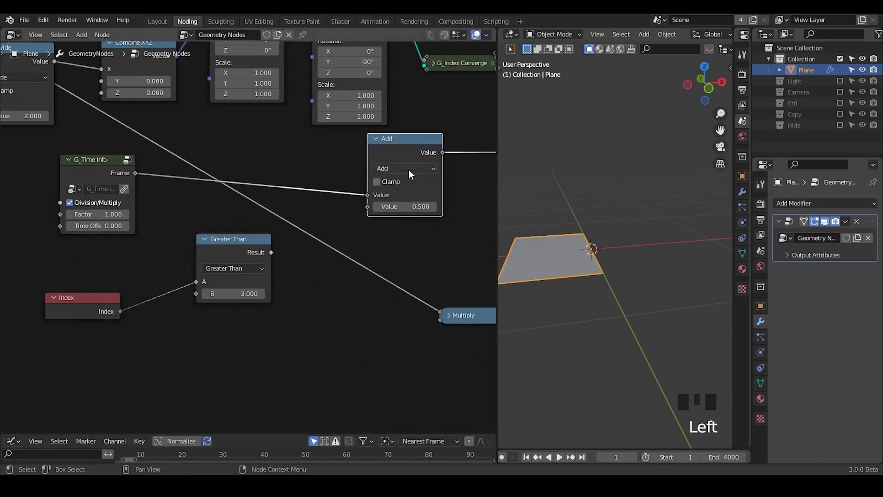
{"action": "left_click", "coordinate": [408, 169]}
{"action": "left_click", "coordinate": [408, 210]}
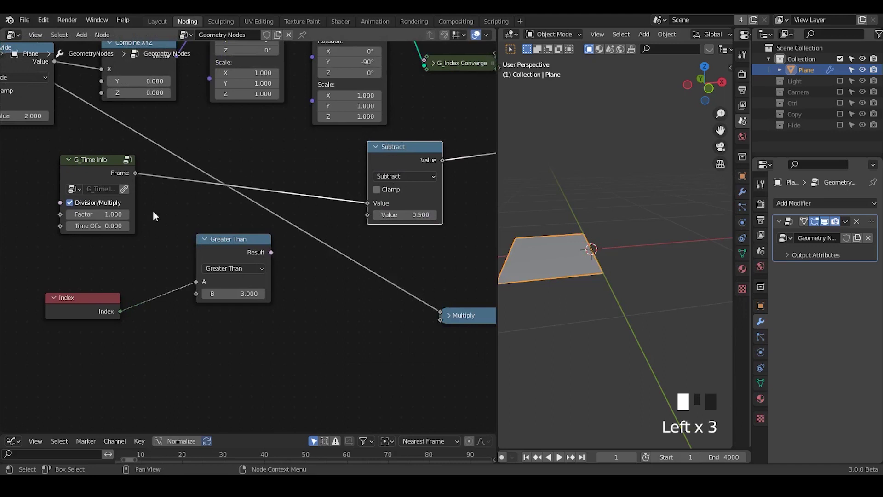
Step: Move the Greater Than node closer to Index, annotate 0–1 beside its Result output, and erase the annotation
{"action": "middle_click_drag", "start_coordinate": [192, 242], "coordinate": [170, 235]}
{"action": "mouse_move", "coordinate": [224, 243]}
{"action": "left_mouse_down"}
{"action": "mouse_move", "coordinate": [194, 270]}
{"action": "mouse_move", "coordinate": [223, 280]}
{"action": "left_mouse_up"}
{"action": "key", "text": "d"}
{"action": "left_click_drag", "start_coordinate": [237, 286], "coordinate": [252, 286]}
{"action": "left_click_drag", "start_coordinate": [262, 269], "coordinate": [260, 300]}
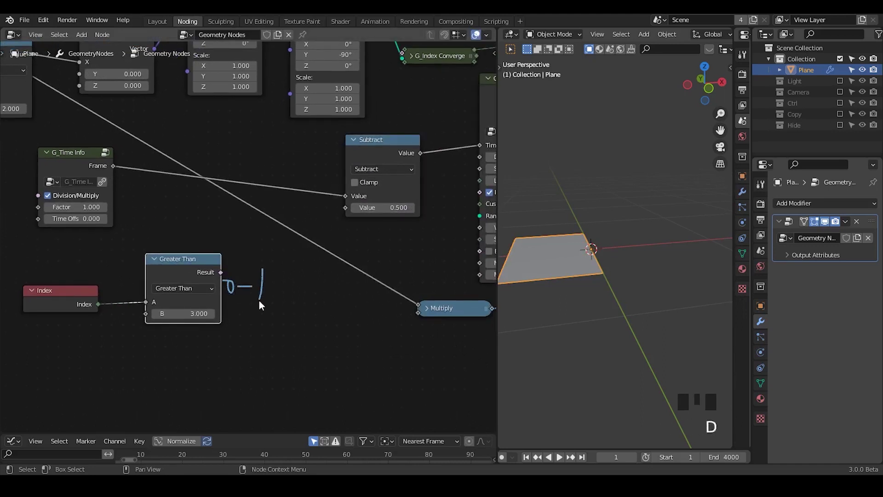
{"action": "right_click_drag", "start_coordinate": [260, 297], "coordinate": [197, 306]}
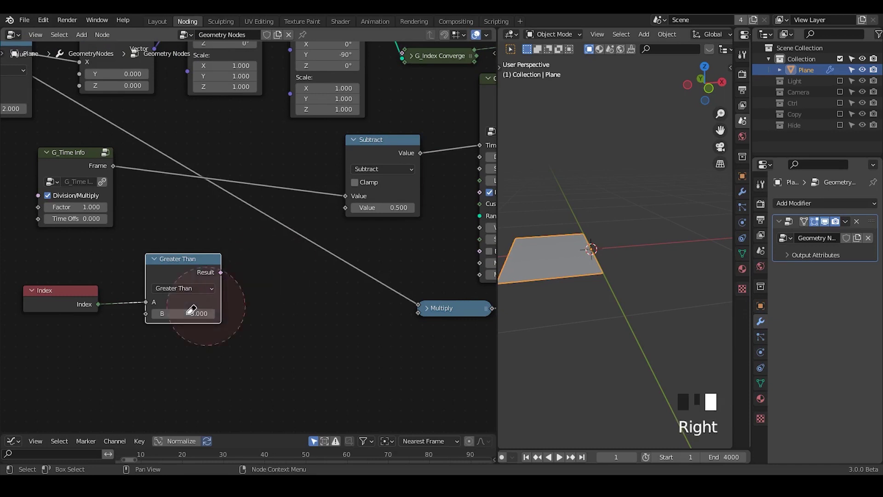
Step: Add a Multiply math node that takes the Greater Than Result and feeds the second Value input of Subtract
{"action": "key", "text": "ctrl+a"}
{"action": "type", "text": "math"}
{"action": "key", "text": "Return"}
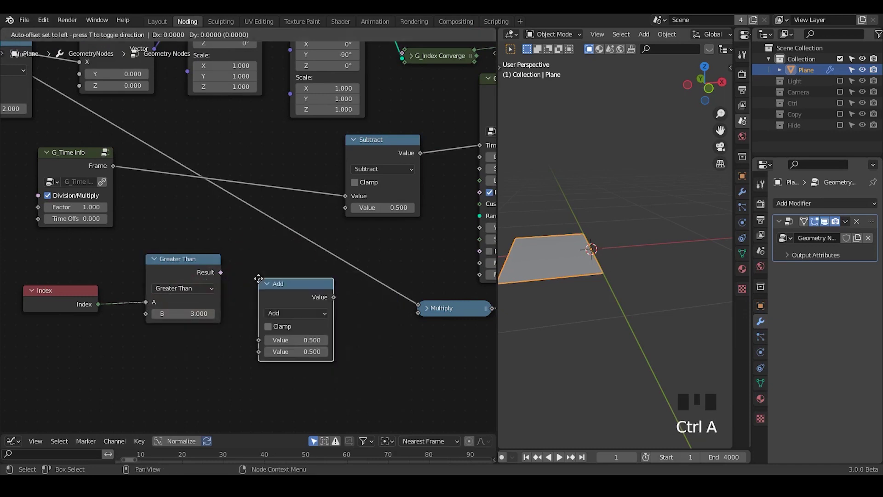
{"action": "left_click", "coordinate": [297, 313]}
{"action": "left_click", "coordinate": [286, 200]}
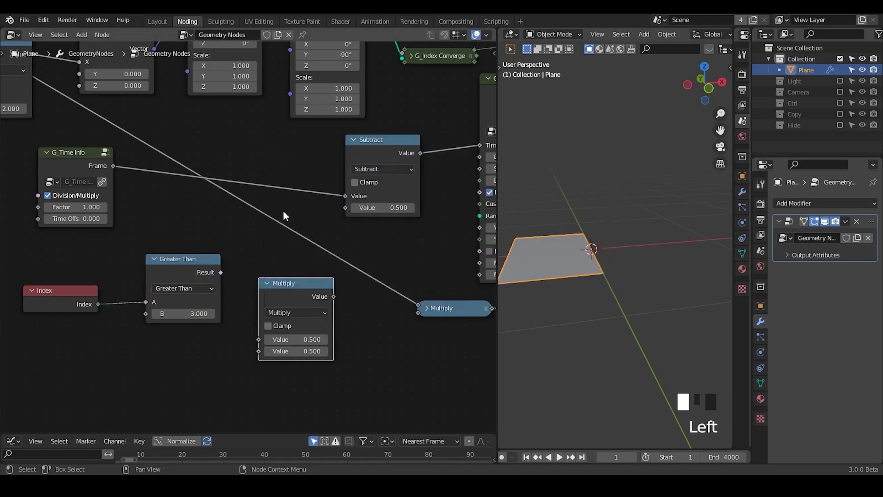
{"action": "left_click_drag", "start_coordinate": [221, 272], "coordinate": [257, 341]}
{"action": "left_click_drag", "start_coordinate": [298, 285], "coordinate": [284, 218]}
{"action": "left_click_drag", "start_coordinate": [361, 167], "coordinate": [369, 155]}
{"action": "left_click_drag", "start_coordinate": [319, 229], "coordinate": [352, 196]}
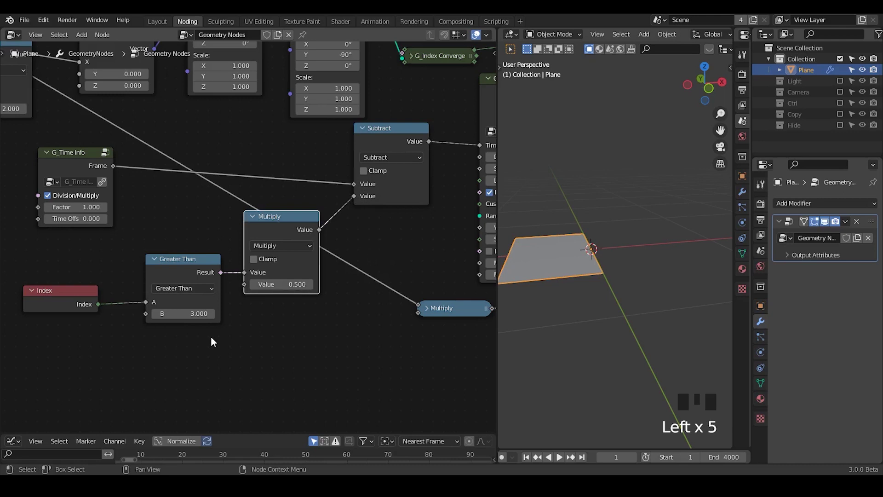
Step: Set the second value of the new Multiply node to 100000000
{"action": "double_click", "coordinate": [283, 285]}
{"action": "type", "text": "10000"}
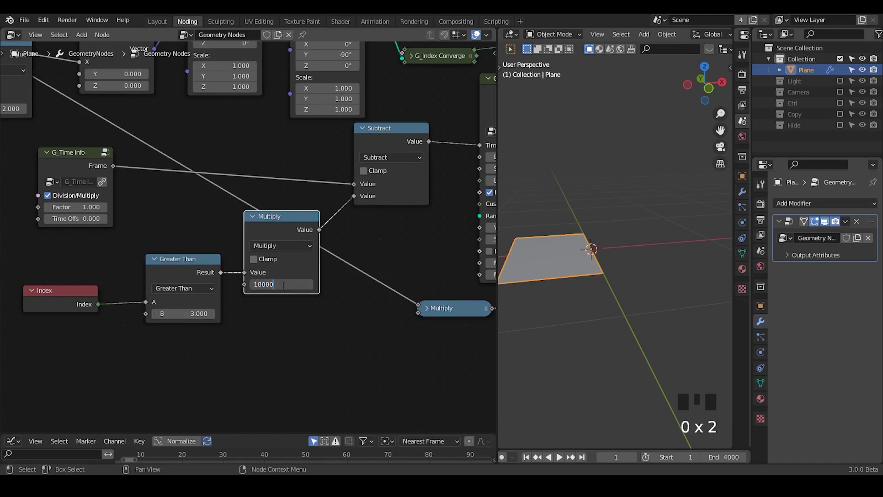
{"action": "type", "text": "00000"}
{"action": "key", "text": "Return"}
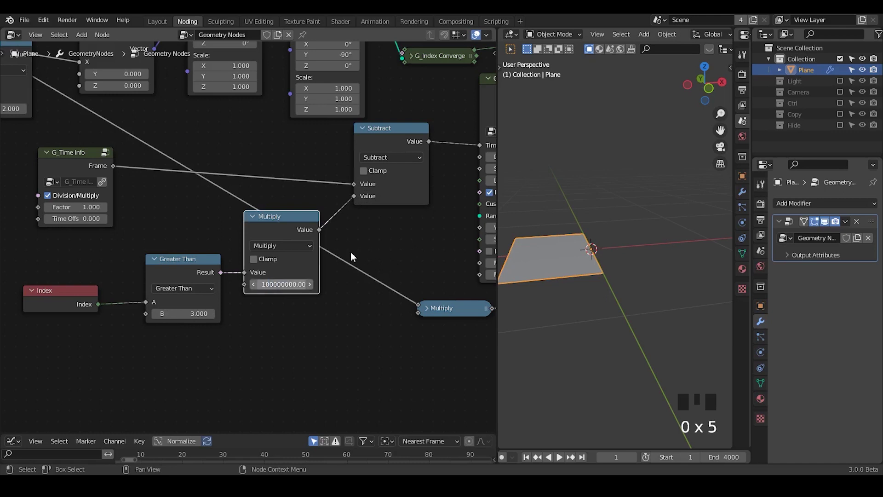
Step: Widen the 3D viewport and play the animation to check which pages turn
{"action": "left_click_drag", "start_coordinate": [496, 251], "coordinate": [466, 322]}
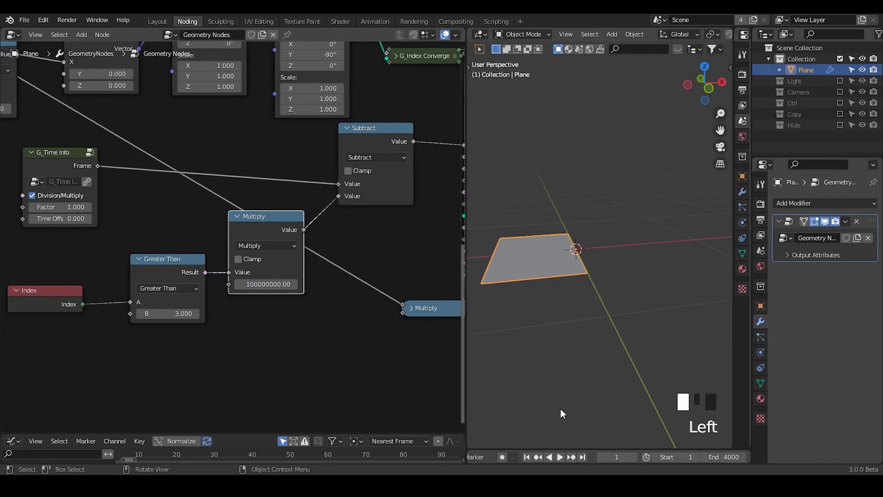
{"action": "left_click", "coordinate": [559, 457]}
{"action": "left_click", "coordinate": [559, 457]}
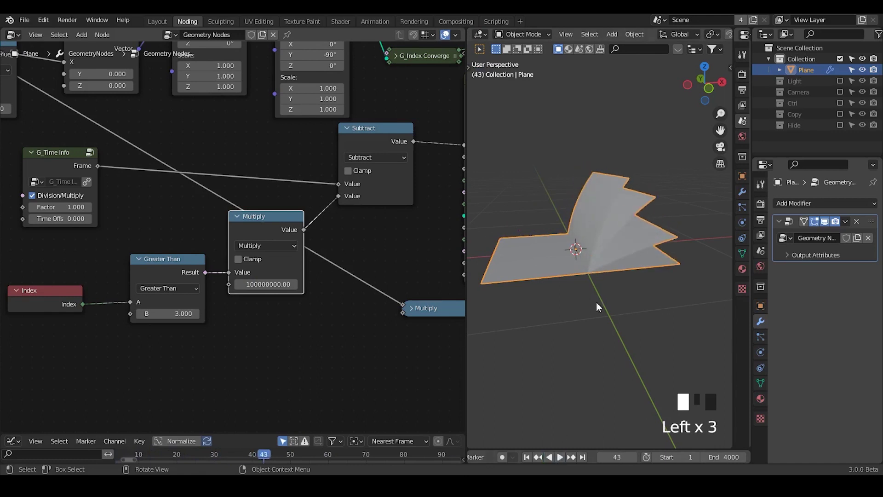
{"action": "left_click", "coordinate": [559, 457]}
Step: Set the Loop Factor of G_Delay Falloff to 0 and play the animation again
{"action": "middle_click_drag", "start_coordinate": [325, 286], "coordinate": [223, 301]}
{"action": "left_click", "coordinate": [373, 195]}
{"action": "left_click", "coordinate": [372, 195]}
{"action": "left_click", "coordinate": [372, 195]}
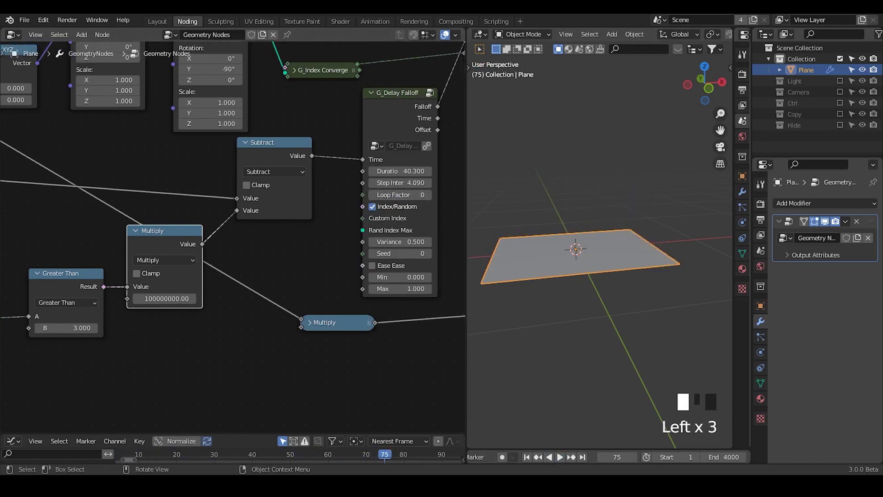
{"action": "left_click", "coordinate": [559, 457]}
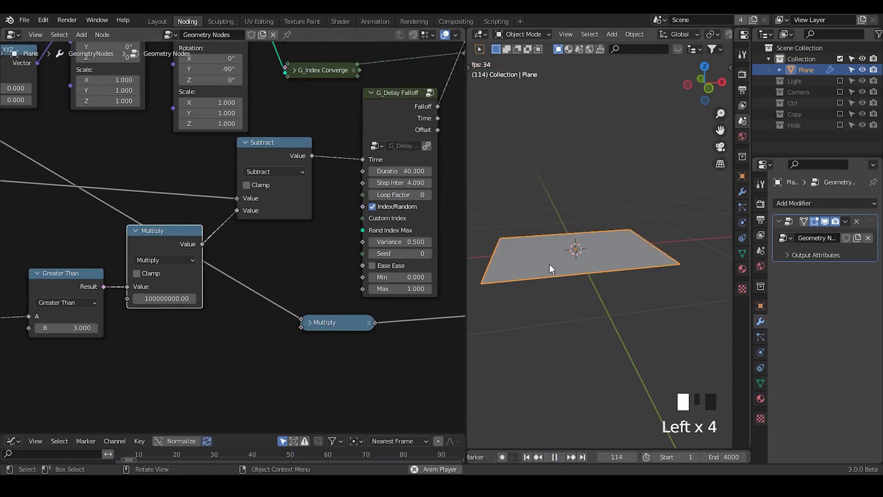
{"action": "left_click", "coordinate": [554, 457]}
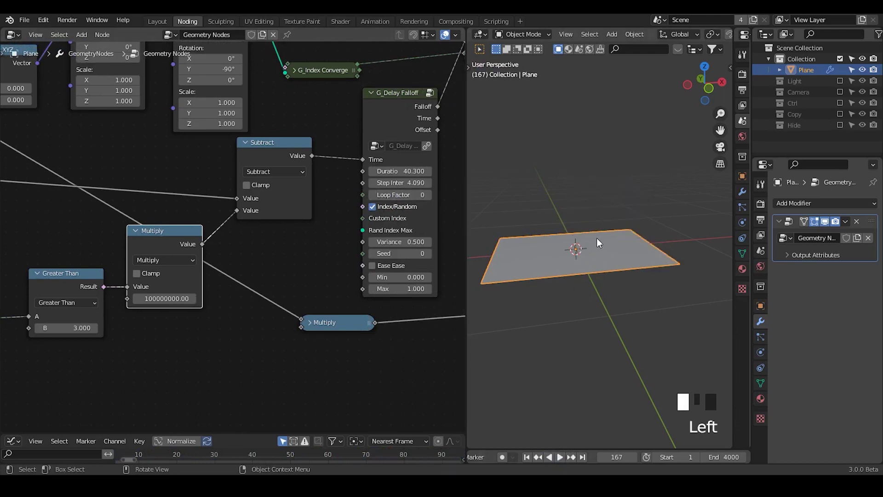
Step: Set the second value of the Multiply node to 100 and replay the animation from the first frame
{"action": "left_click", "coordinate": [171, 300]}
{"action": "type", "text": "1000"}
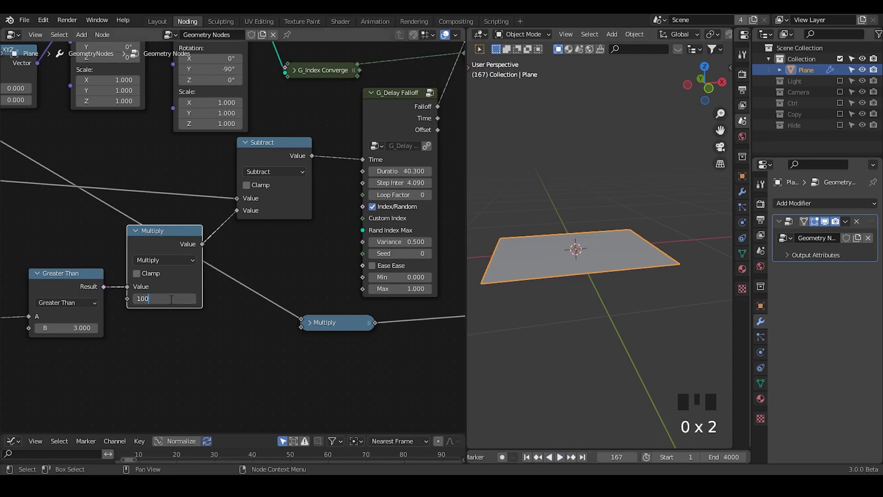
{"action": "key", "text": "Return"}
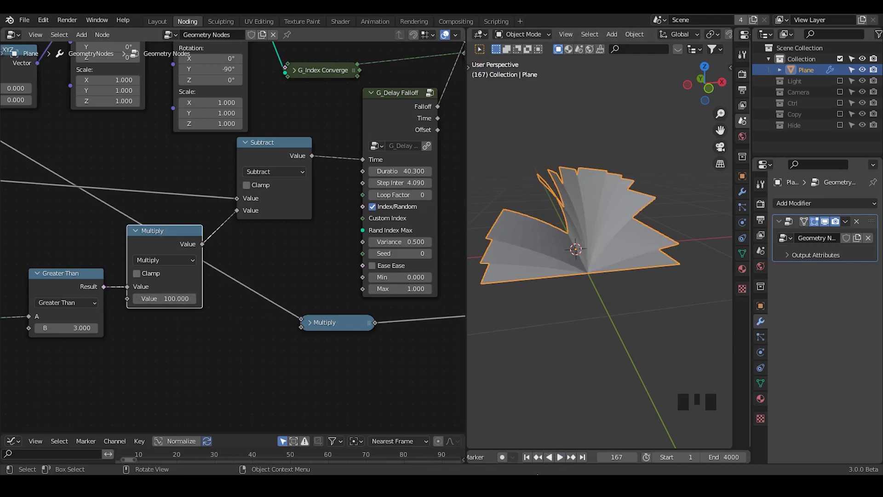
{"action": "left_click", "coordinate": [527, 458]}
{"action": "left_click", "coordinate": [560, 457]}
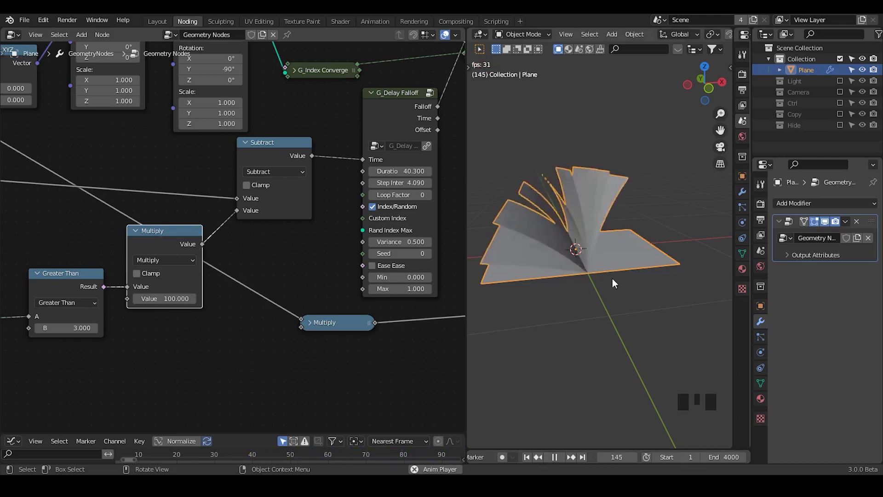
{"action": "left_click", "coordinate": [555, 457]}
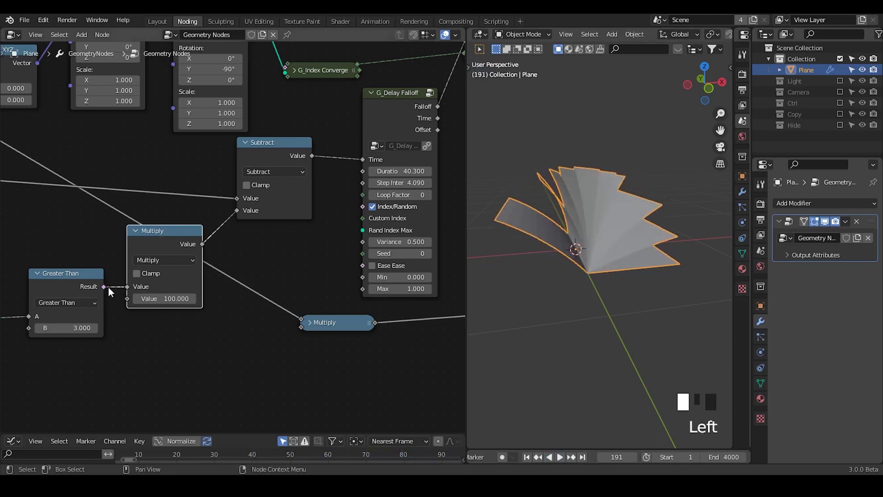
Step: Group the Subtract, Multiply, Greater Than and Index nodes into one node group and return to the parent tree
{"action": "middle_click_drag", "start_coordinate": [109, 287], "coordinate": [282, 275]}
{"action": "left_click_drag", "start_coordinate": [398, 151], "coordinate": [392, 159]}
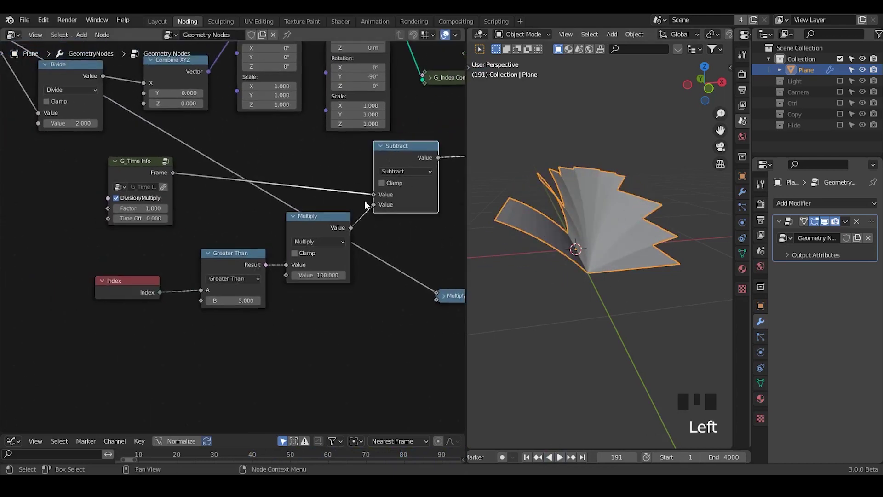
{"action": "left_click", "coordinate": [323, 227], "text": "shift"}
{"action": "left_click", "coordinate": [250, 262], "text": "shift"}
{"action": "left_click", "coordinate": [138, 281], "text": "shift"}
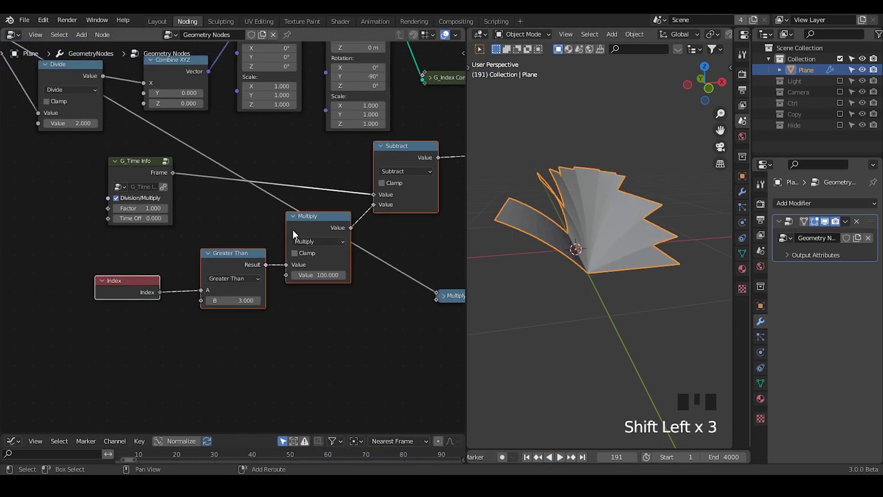
{"action": "key", "text": "ctrl+g"}
{"action": "middle_click_drag", "start_coordinate": [321, 227], "coordinate": [310, 216]}
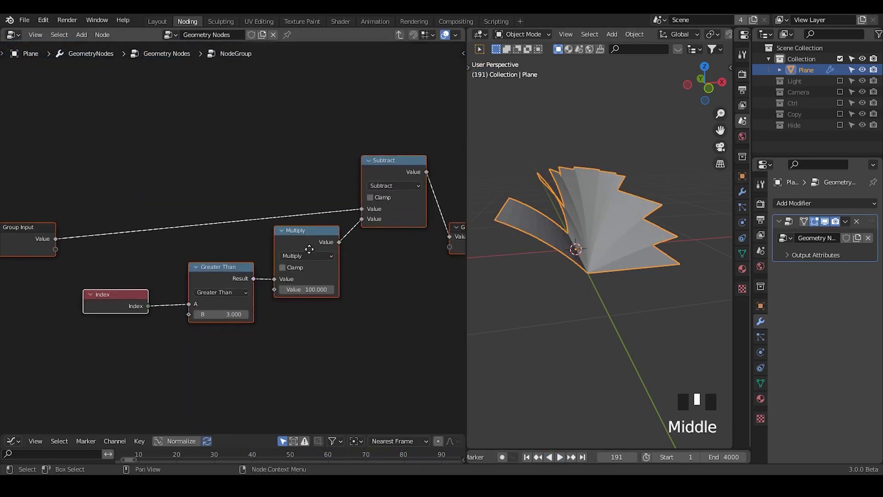
{"action": "key", "text": "Tab"}
Step: Rename the new node group as Stop at Page
{"action": "double_click", "coordinate": [272, 238]}
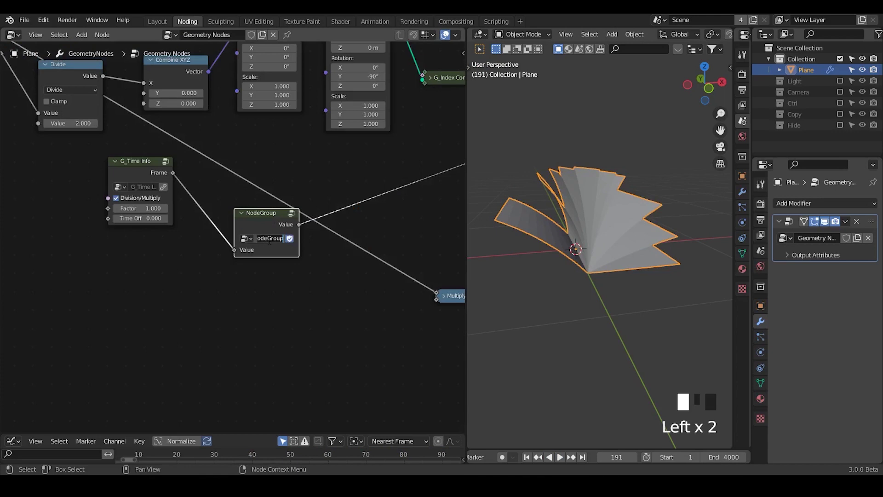
{"action": "type", "text": "D"}
{"action": "type", "text": "top at Page"}
{"action": "key", "text": "Return"}
Step: Expose the B value of Greater Than as an input of the Stop at Page group, and reposition the group node beside G_Time Info
{"action": "key", "text": "Tab"}
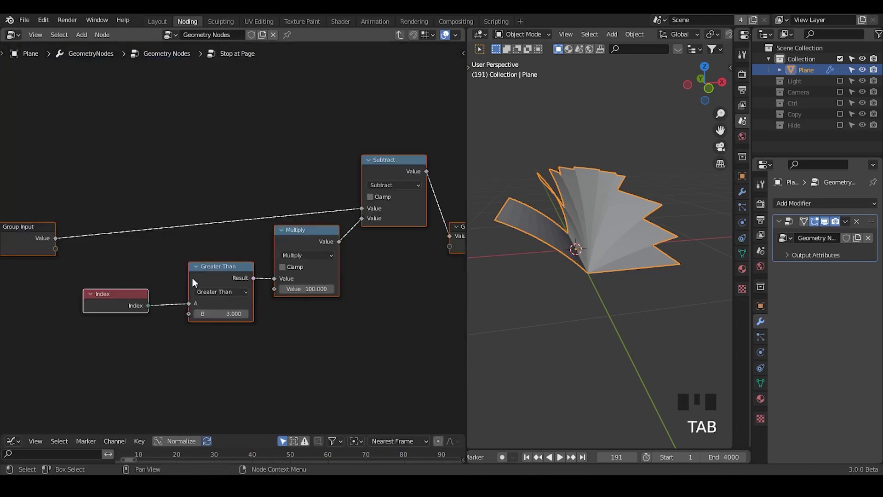
{"action": "middle_click_drag", "start_coordinate": [215, 251], "coordinate": [261, 233]}
{"action": "left_click", "coordinate": [255, 180]}
{"action": "left_click_drag", "start_coordinate": [237, 294], "coordinate": [95, 229]}
{"action": "left_click", "coordinate": [84, 217]}
{"action": "key", "text": "Tab"}
{"action": "middle_click_drag", "start_coordinate": [295, 230], "coordinate": [223, 248]}
{"action": "left_click_drag", "start_coordinate": [182, 229], "coordinate": [179, 165]}
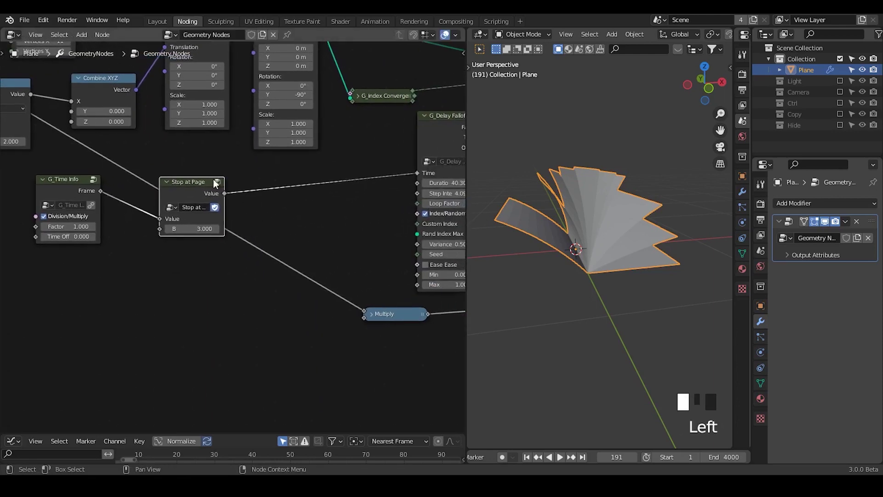
Step: Duplicate Stop at Page onto the link to G_Delay Falloff and set the copy's B value to 35
{"action": "key", "text": "shift+d"}
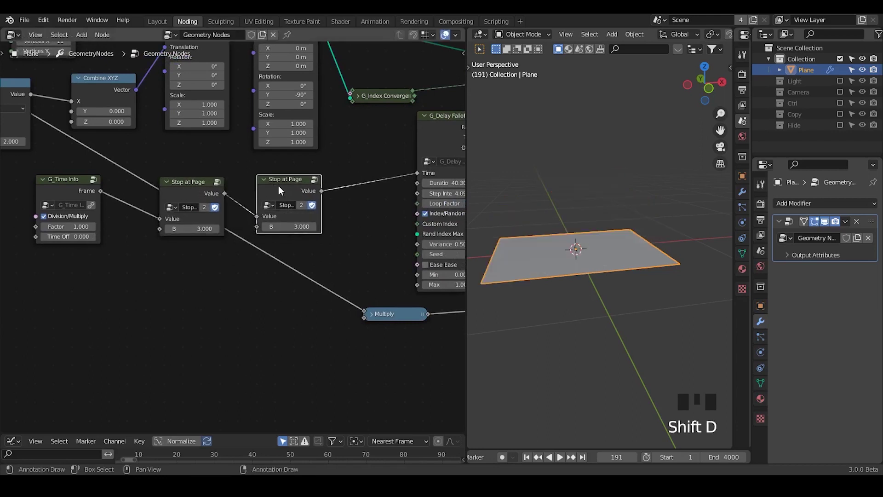
{"action": "left_click", "coordinate": [281, 195]}
{"action": "left_click", "coordinate": [289, 227]}
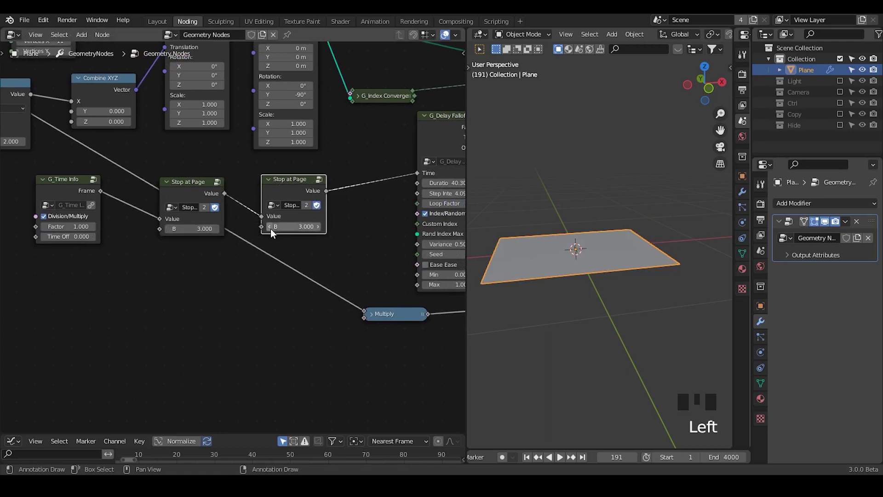
{"action": "type", "text": "35"}
{"action": "left_click", "coordinate": [291, 262]}
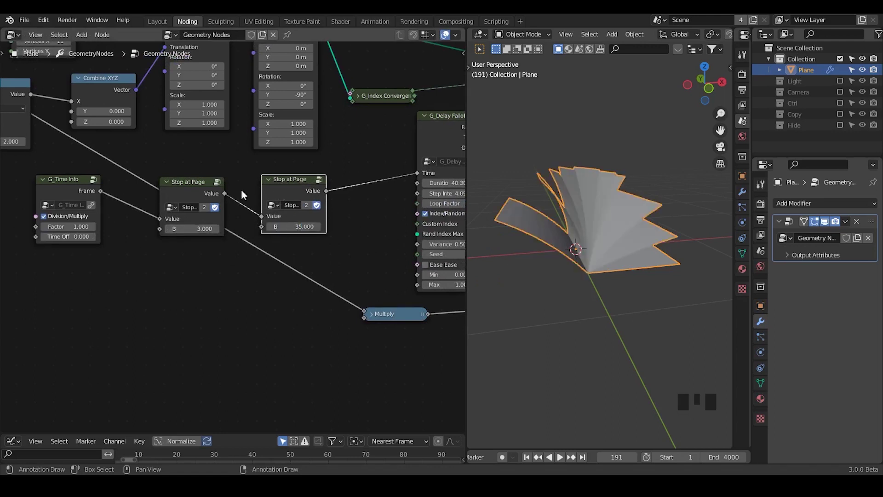
Step: Expose the Multiply node's second value as an input of the Stop at Page group and return to the parent tree
{"action": "left_click", "coordinate": [191, 191]}
{"action": "key", "text": "Tab"}
{"action": "left_click_drag", "start_coordinate": [320, 271], "coordinate": [101, 243]}
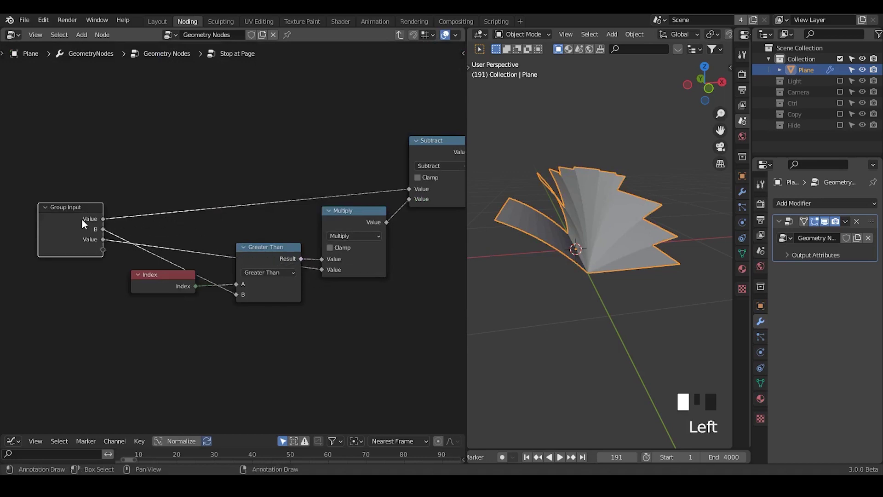
{"action": "left_click", "coordinate": [82, 219]}
{"action": "key", "text": "Tab"}
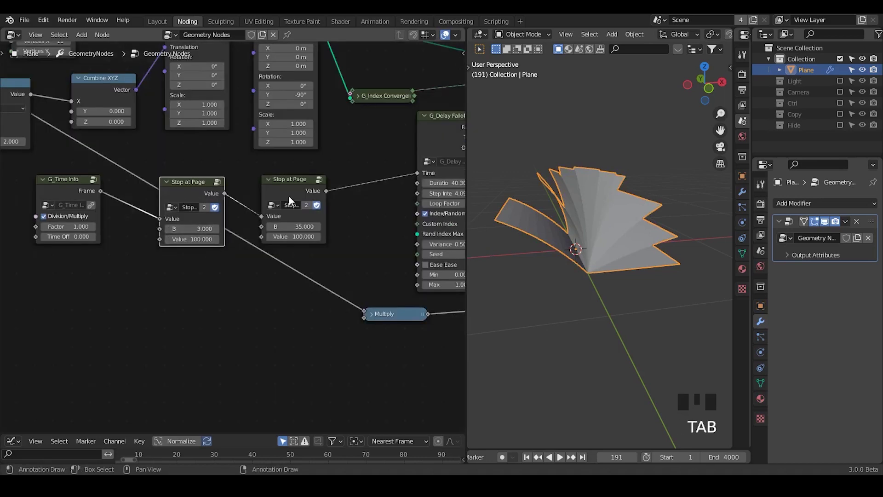
{"action": "left_click", "coordinate": [197, 240]}
{"action": "left_click", "coordinate": [221, 267]}
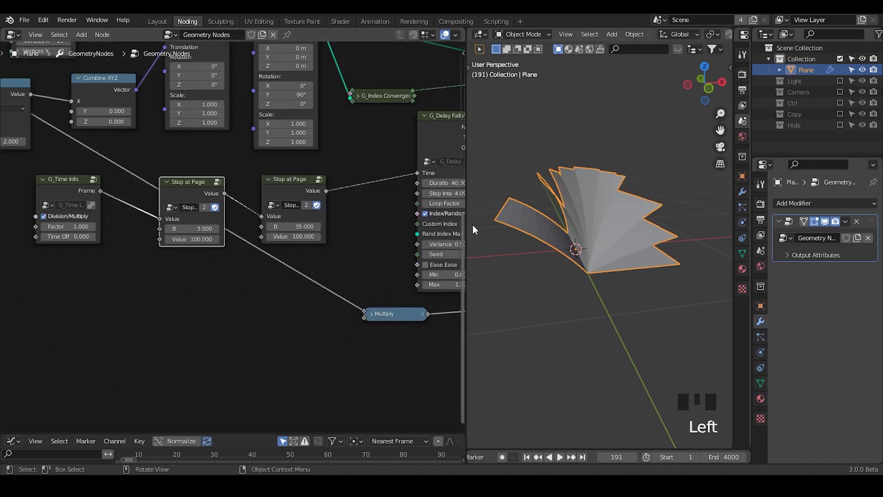
{"action": "mouse_move", "coordinate": [468, 225]}
{"action": "left_mouse_down"}
{"action": "mouse_move", "coordinate": [299, 221]}
{"action": "mouse_move", "coordinate": [479, 225]}
{"action": "left_mouse_up"}
{"action": "left_click_drag", "start_coordinate": [349, 167], "coordinate": [86, 327]}
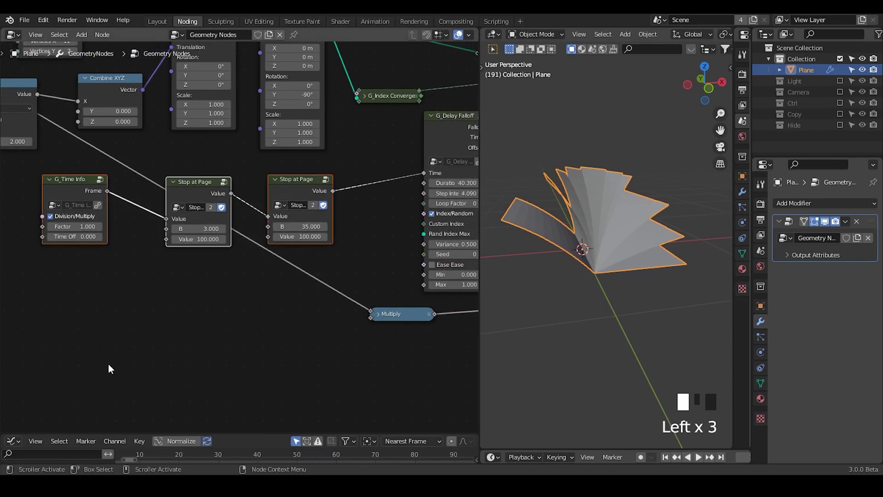
{"action": "left_click", "coordinate": [111, 366]}
{"action": "middle_click_drag", "start_coordinate": [347, 294], "coordinate": [257, 271]}
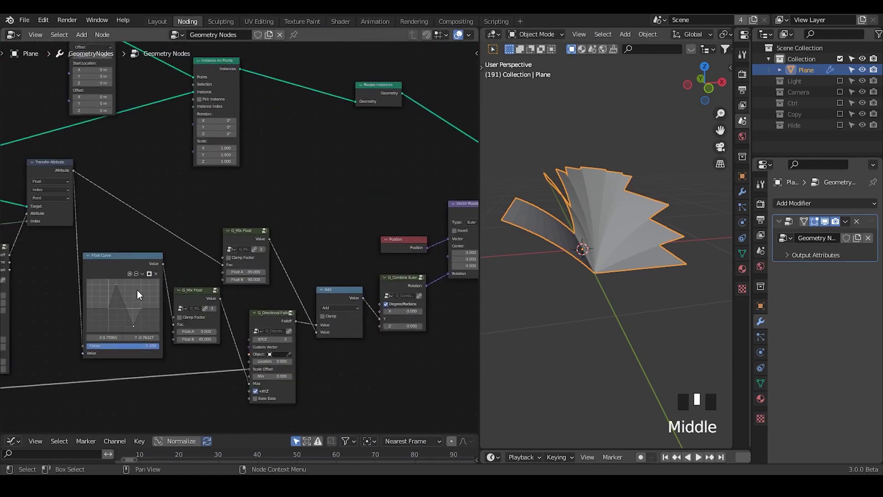
{"action": "middle_click_drag", "start_coordinate": [328, 269], "coordinate": [166, 275]}
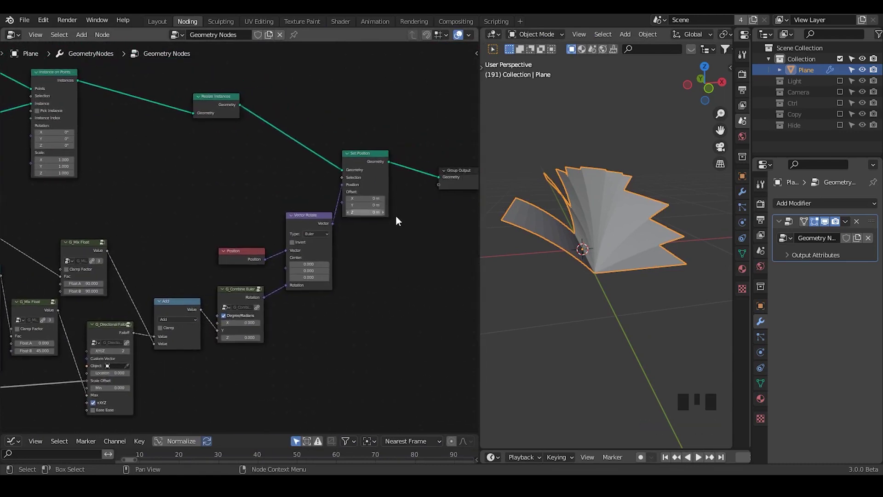
Step: Insert a reroute on the second Transform node's outgoing geometry links and position it above G_Index Converge
{"action": "middle_click_drag", "start_coordinate": [134, 283], "coordinate": [246, 159]}
{"action": "mouse_move", "coordinate": [245, 164]}
{"action": "right_mouse_down", "text": "shift"}
{"action": "mouse_move", "coordinate": [223, 158]}
{"action": "mouse_move", "coordinate": [186, 236]}
{"action": "right_mouse_up", "text": "shift"}
{"action": "key", "text": "g"}
{"action": "left_click", "coordinate": [192, 167]}
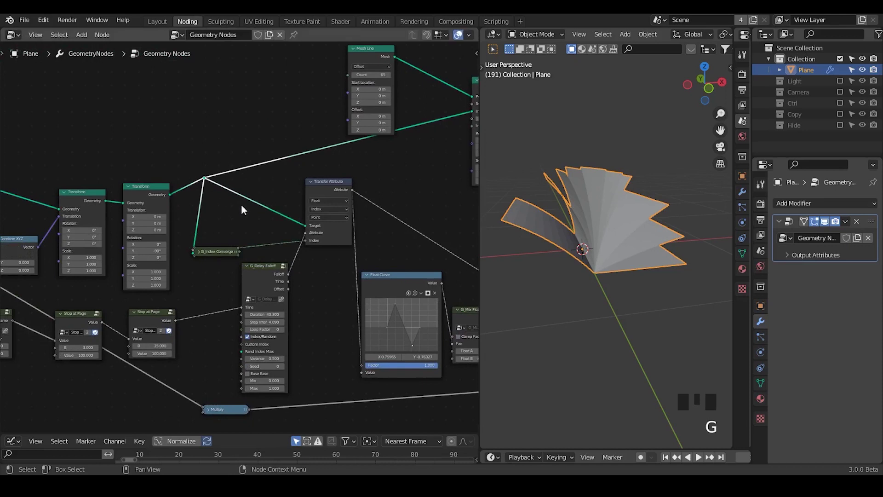
{"action": "middle_click_drag", "start_coordinate": [229, 242], "coordinate": [298, 256]}
{"action": "middle_click_drag", "start_coordinate": [248, 271], "coordinate": [249, 271]}
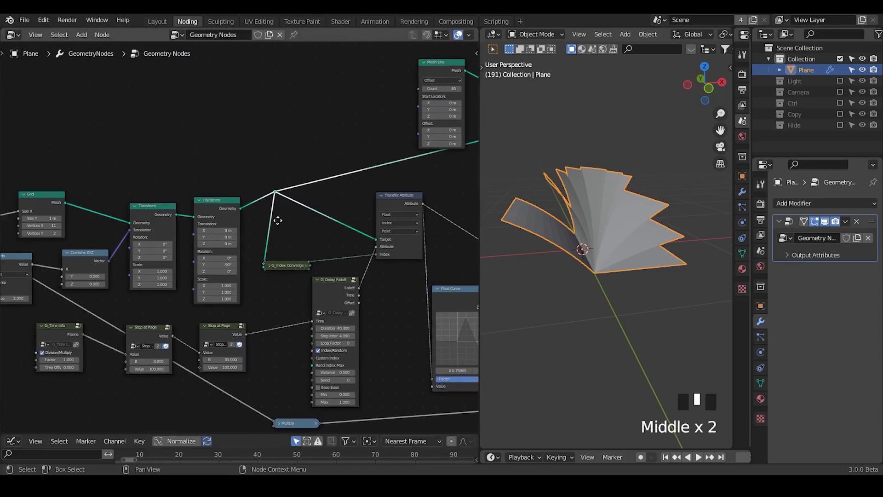
{"action": "middle_click_drag", "start_coordinate": [277, 220], "coordinate": [212, 222]}
{"action": "middle_click_drag", "start_coordinate": [302, 179], "coordinate": [202, 184]}
{"action": "left_click", "coordinate": [26, 19]}
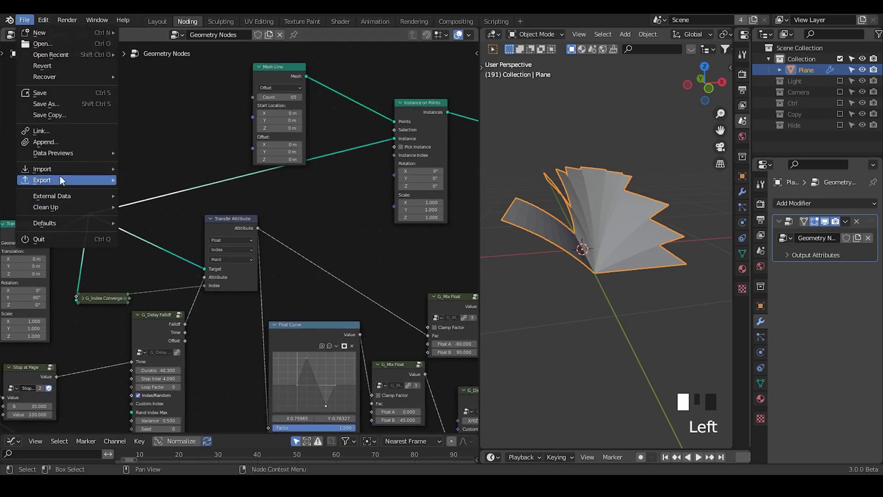
{"action": "mouse_move", "coordinate": [90, 171]}
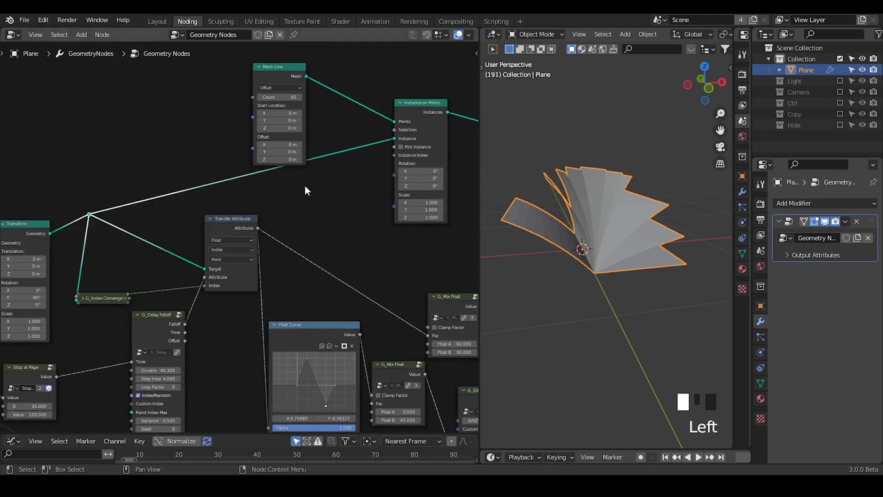
Step: Add a Collection Info node and connect its geometry to the Instance input of Instance on Points
{"action": "key", "text": "ctrl+a"}
{"action": "type", "text": "colle"}
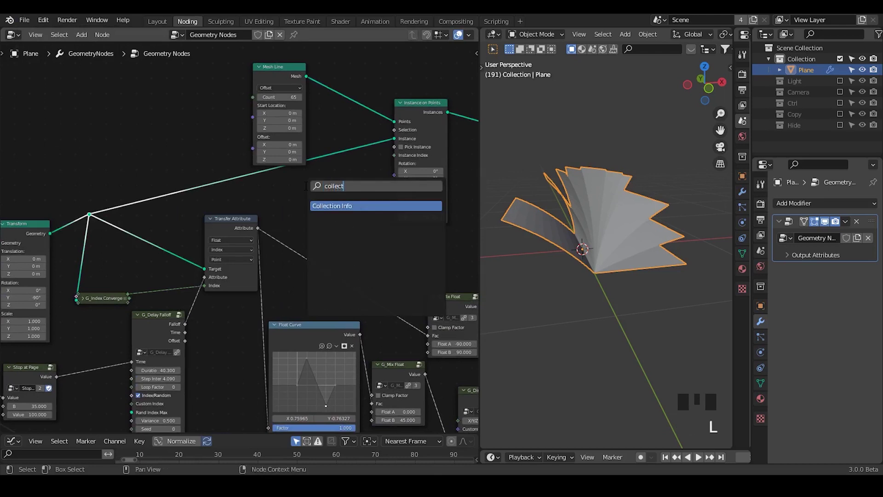
{"action": "key", "text": "Return"}
{"action": "left_click", "coordinate": [306, 180]}
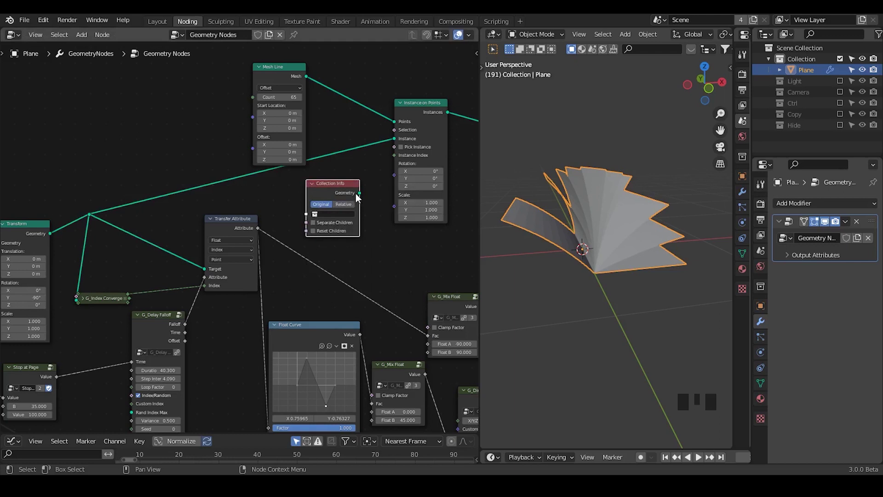
{"action": "left_click_drag", "start_coordinate": [359, 193], "coordinate": [339, 148]}
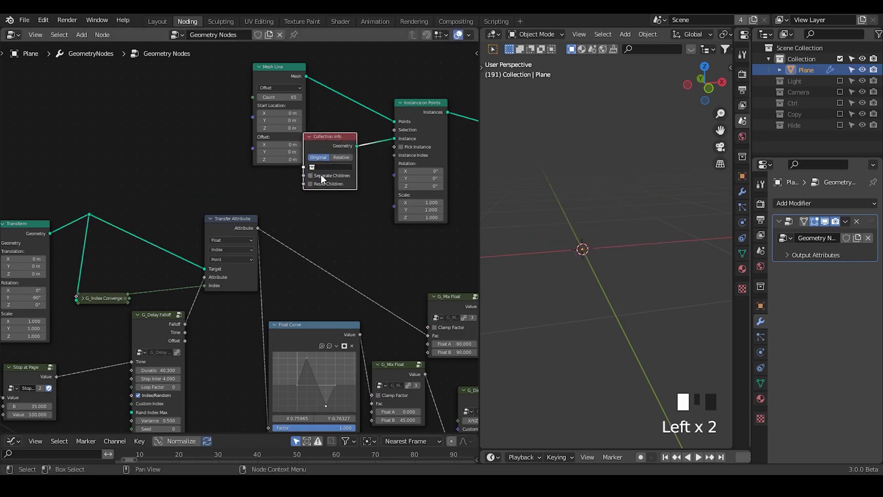
Step: Enable Separate Children and Reset Children on Collection Info and Pick Instance on Instance on Points, spacing Mesh Line and Collection Info apart
{"action": "left_click", "coordinate": [321, 175]}
{"action": "left_click_drag", "start_coordinate": [298, 90], "coordinate": [232, 86]}
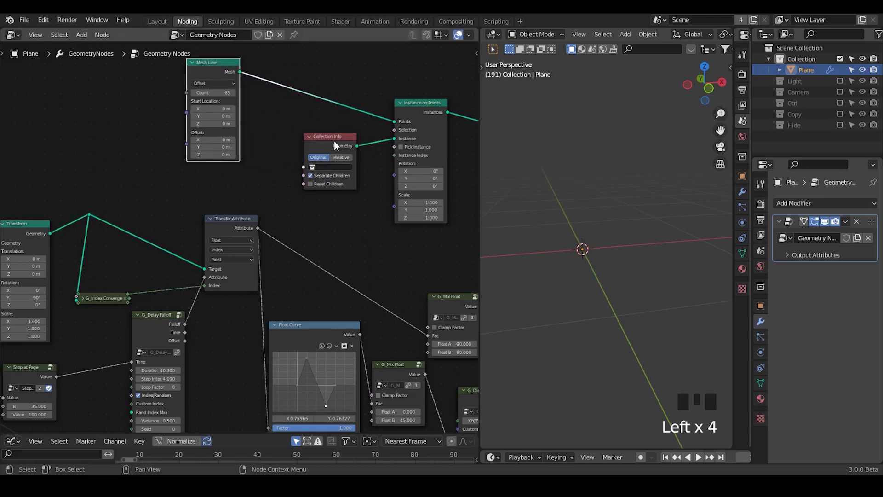
{"action": "left_click_drag", "start_coordinate": [335, 145], "coordinate": [285, 133]}
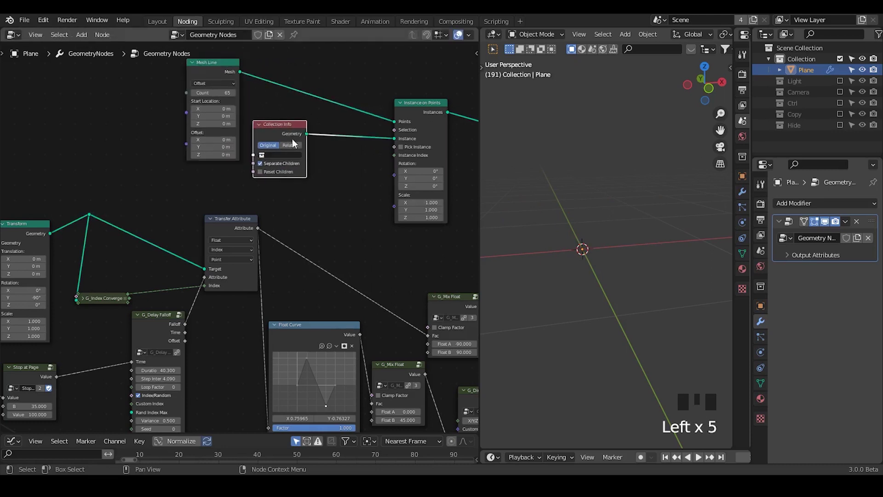
{"action": "left_click", "coordinate": [278, 172]}
{"action": "double_click", "coordinate": [275, 172]}
Step: Circle the reroute above G_Index Converge with a freehand annotation
{"action": "middle_click_drag", "start_coordinate": [305, 243], "coordinate": [356, 231]}
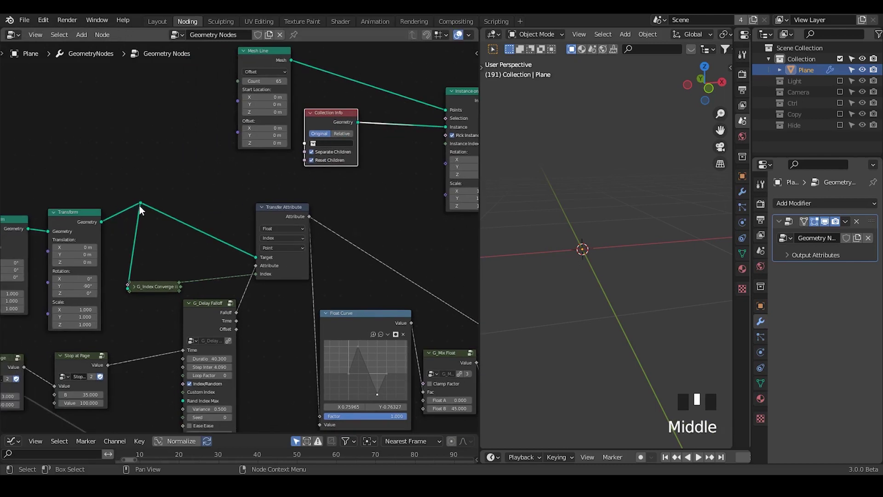
{"action": "mouse_move", "coordinate": [138, 190]}
{"action": "left_mouse_down"}
{"action": "mouse_move", "coordinate": [117, 216]}
{"action": "mouse_move", "coordinate": [138, 190]}
{"action": "left_mouse_up"}
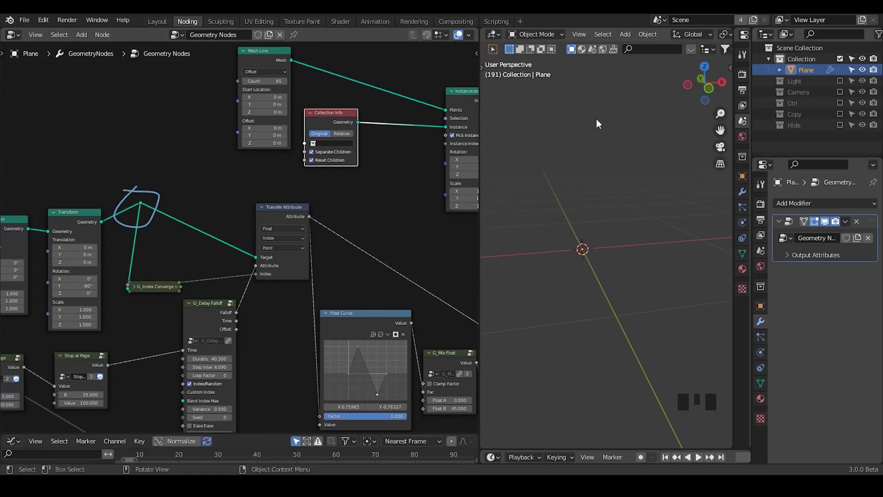
Step: Add a new plane mesh to the scene as a stand-in page object
{"action": "key", "text": "shift+a"}
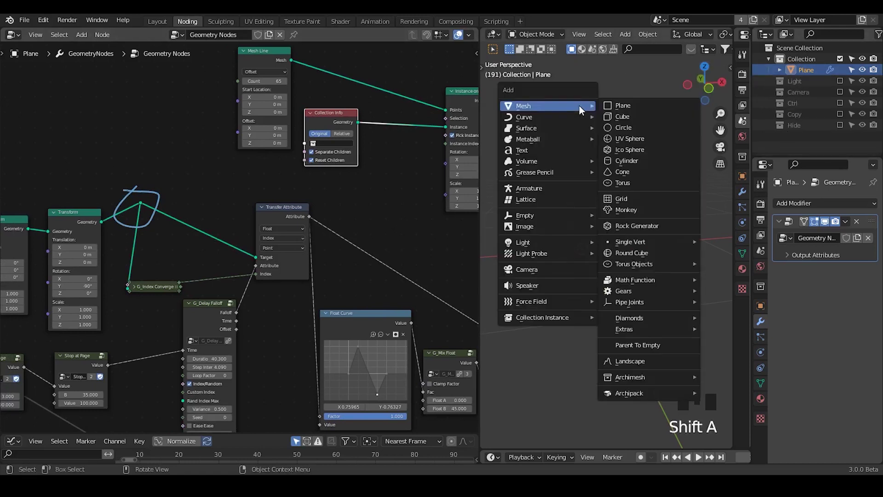
{"action": "left_click", "coordinate": [619, 106]}
{"action": "middle_click_drag", "start_coordinate": [604, 195], "coordinate": [598, 221], "text": "ctrl"}
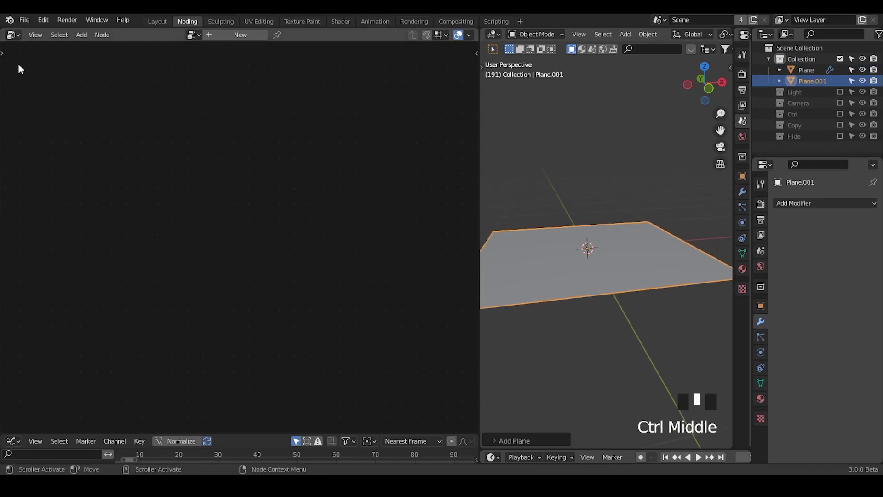
{"action": "left_click", "coordinate": [21, 21]}
{"action": "mouse_move", "coordinate": [71, 176]}
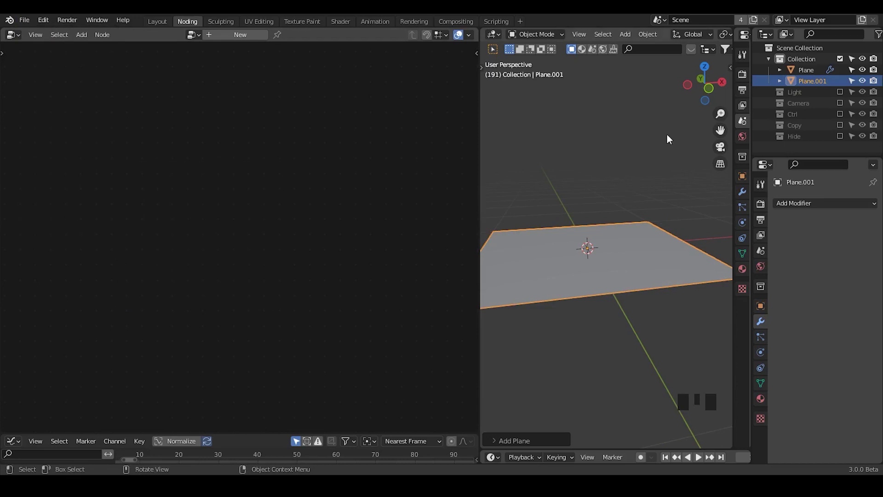
Step: Add an Object Info node referencing Plane.001 to the original plane's node tree and connect its geometry to the reroute
{"action": "left_click", "coordinate": [800, 69]}
{"action": "middle_click_drag", "start_coordinate": [366, 183], "coordinate": [253, 204]}
{"action": "key", "text": "ctrl+a"}
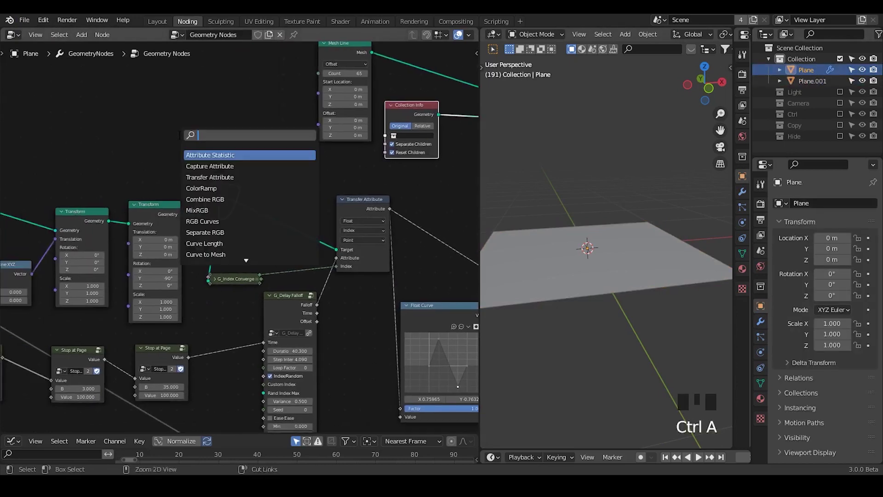
{"action": "type", "text": "obje"}
{"action": "key", "text": "Return"}
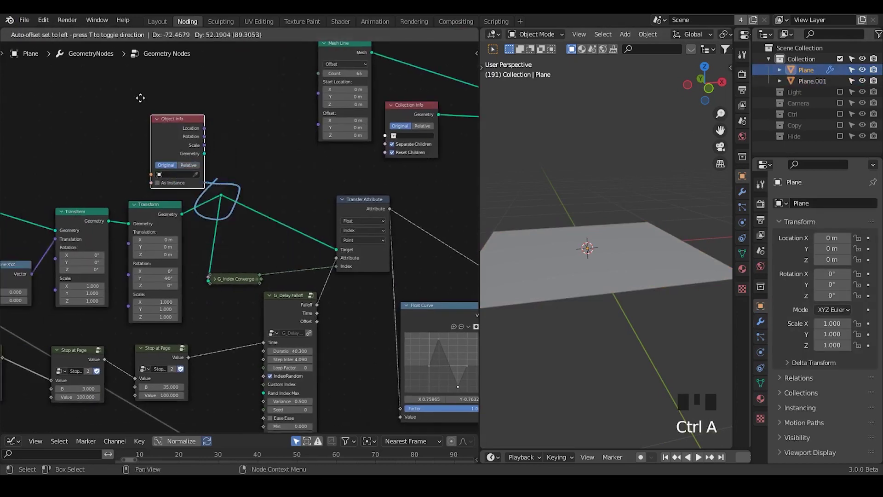
{"action": "left_click", "coordinate": [140, 98]}
{"action": "left_click", "coordinate": [185, 157]}
{"action": "left_click", "coordinate": [622, 224]}
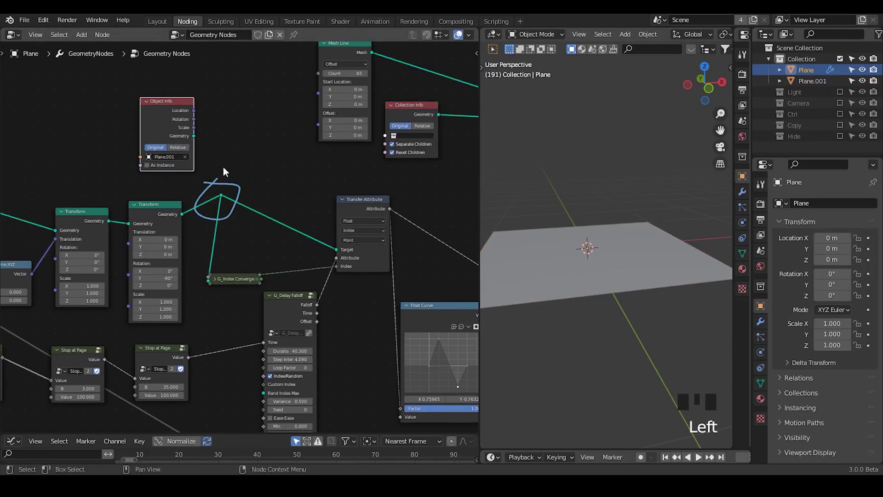
{"action": "left_click_drag", "start_coordinate": [193, 136], "coordinate": [222, 193]}
Step: Erase the freehand annotation around the reroute
{"action": "middle_click_drag", "start_coordinate": [270, 208], "coordinate": [313, 198]}
{"action": "key", "text": "d"}
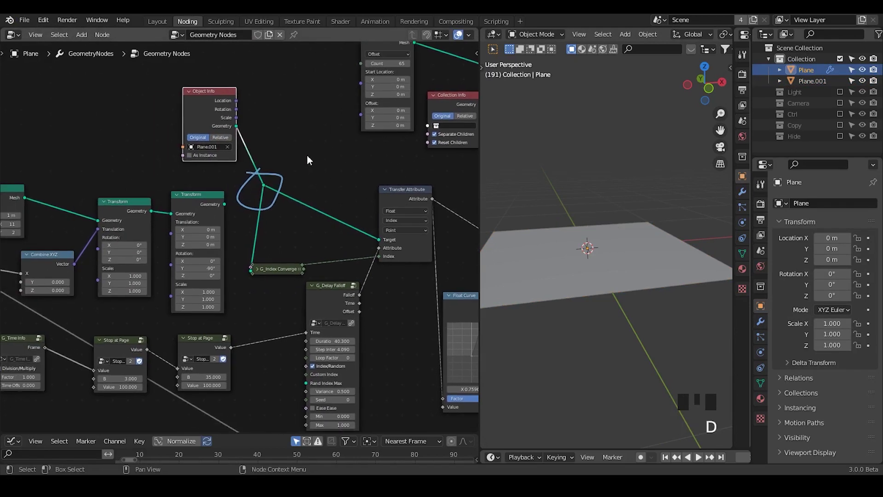
{"action": "right_click_drag", "start_coordinate": [307, 158], "coordinate": [202, 245]}
{"action": "mouse_move", "coordinate": [213, 245]}
{"action": "middle_mouse_down"}
{"action": "mouse_move", "coordinate": [353, 212]}
{"action": "mouse_move", "coordinate": [52, 253]}
{"action": "middle_mouse_up"}
{"action": "middle_click_drag", "start_coordinate": [235, 218], "coordinate": [214, 229]}
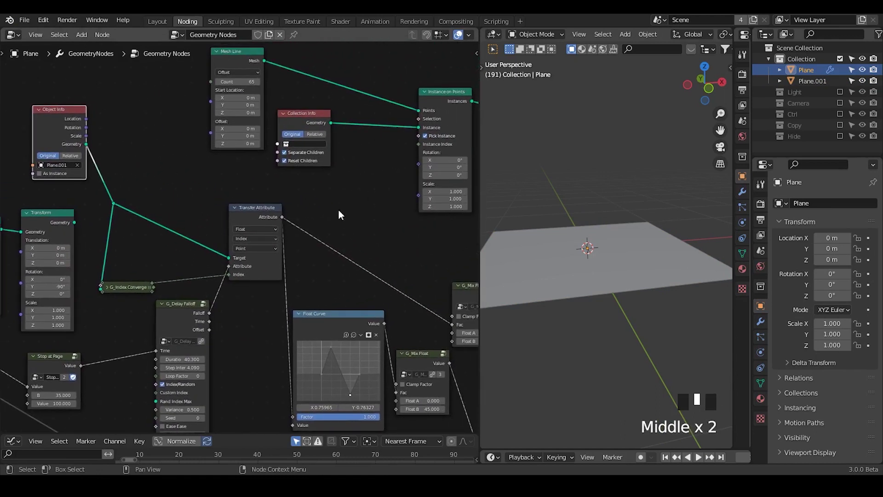
{"action": "middle_click_drag", "start_coordinate": [327, 209], "coordinate": [301, 226], "text": "ctrl"}
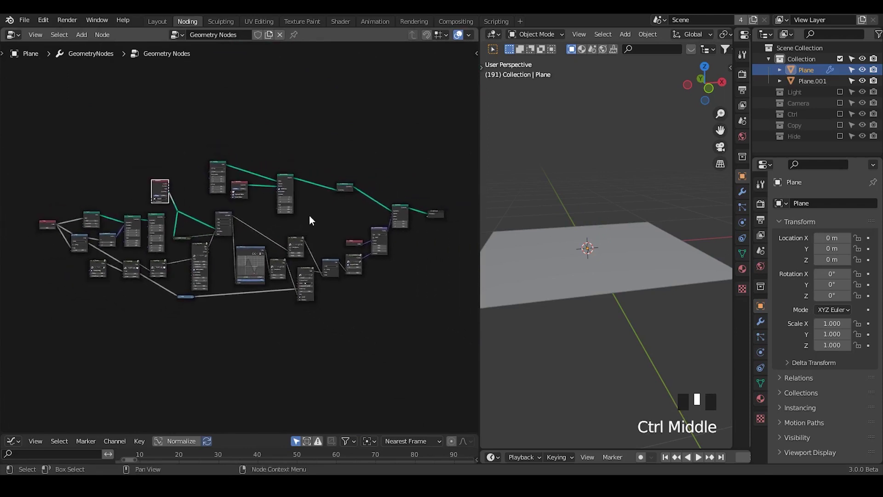